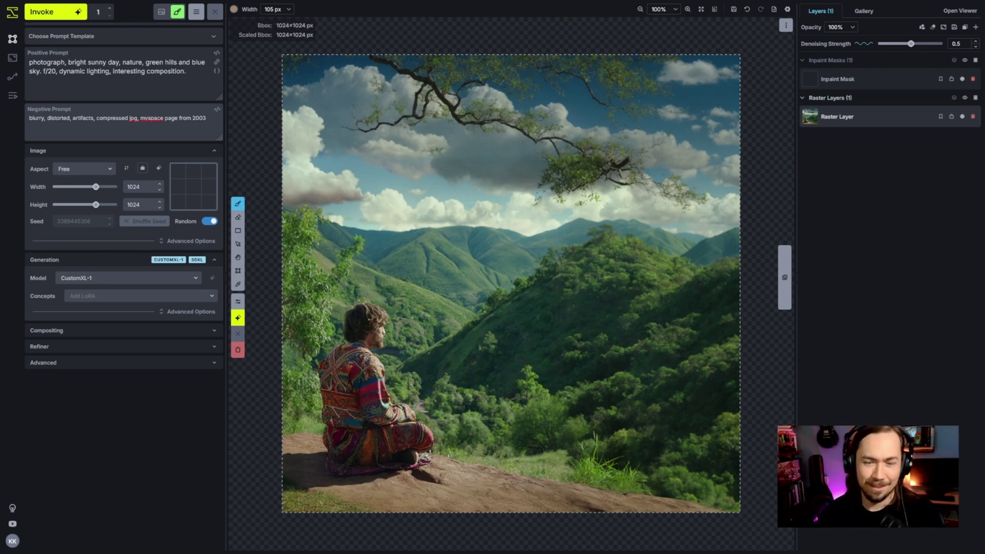
Step: Select the 'myspace page from 2003' phrase, add a new raster layer and brush a grey cloud shape across the sky
{"action": "left_click_drag", "start_coordinate": [205, 117], "coordinate": [140, 118]}
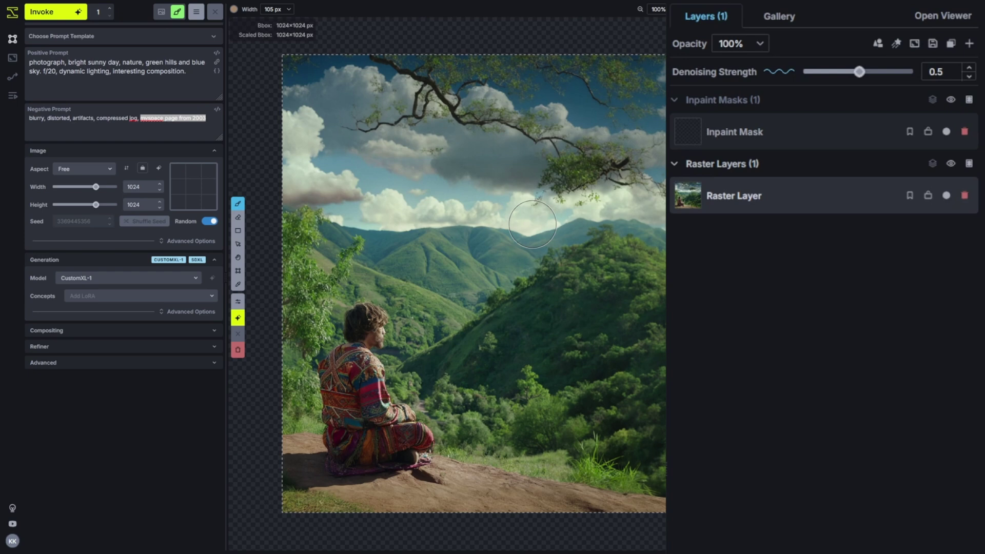
{"action": "left_click", "coordinate": [969, 44]}
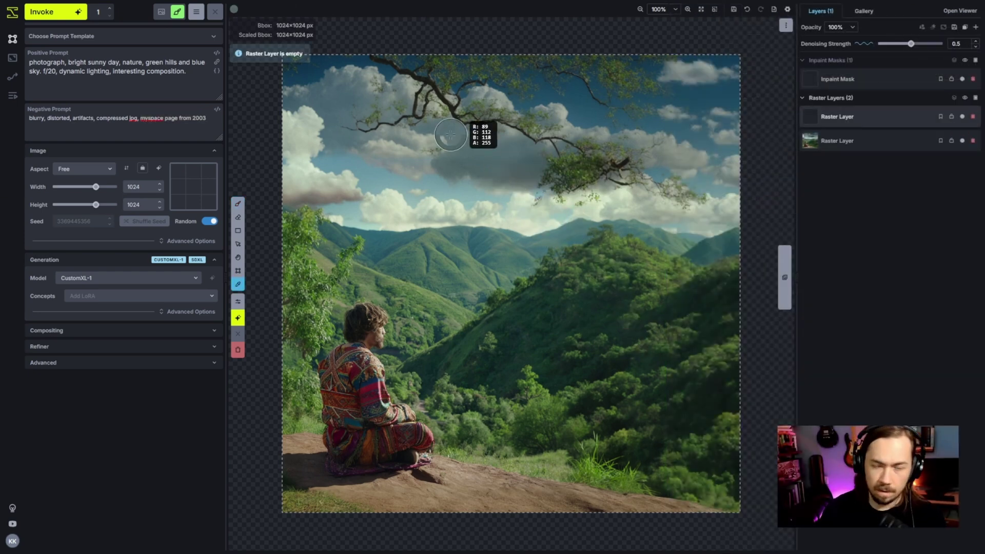
{"action": "key", "text": "b"}
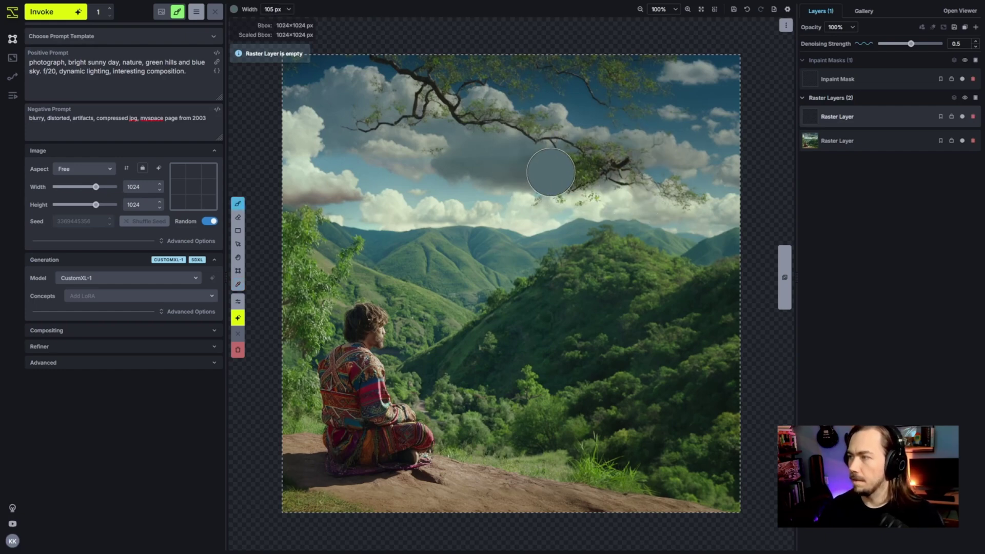
{"action": "left_click_drag", "start_coordinate": [564, 169], "coordinate": [647, 162]}
Step: Sample a colour and paint two light-grey cloud streaks plus a blue patch over the top of the sky
{"action": "key", "text": "i"}
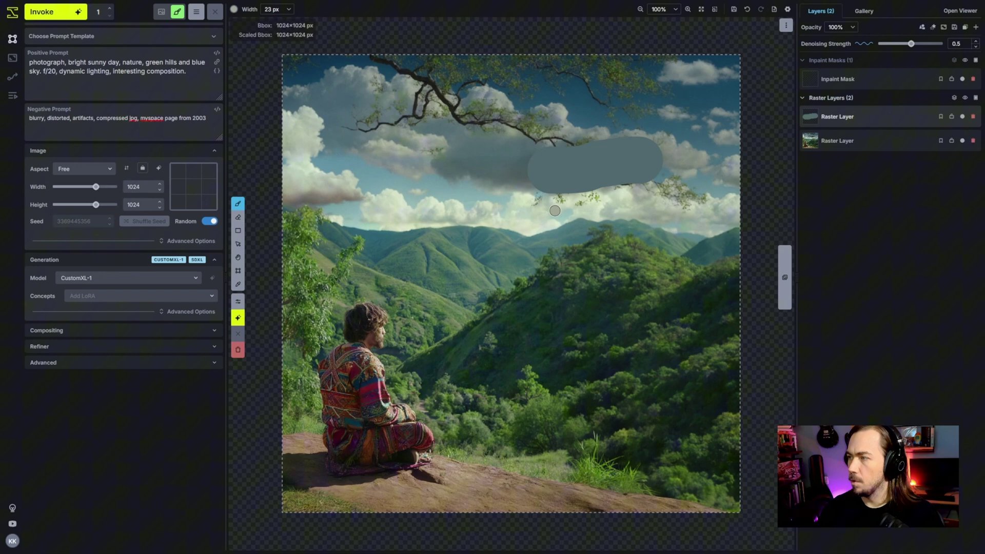
{"action": "key", "text": "b"}
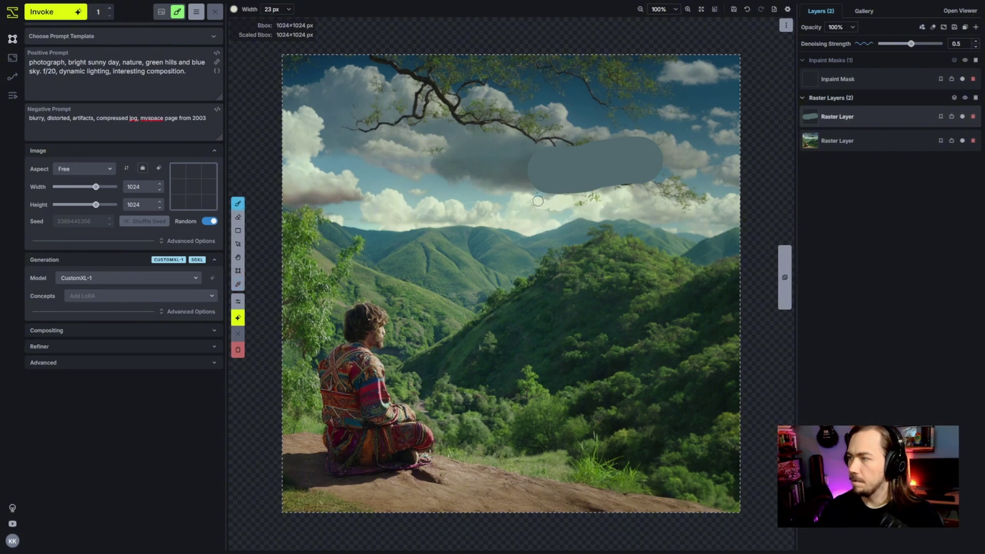
{"action": "left_click_drag", "start_coordinate": [538, 201], "coordinate": [685, 200]}
{"action": "left_click_drag", "start_coordinate": [554, 142], "coordinate": [385, 119]}
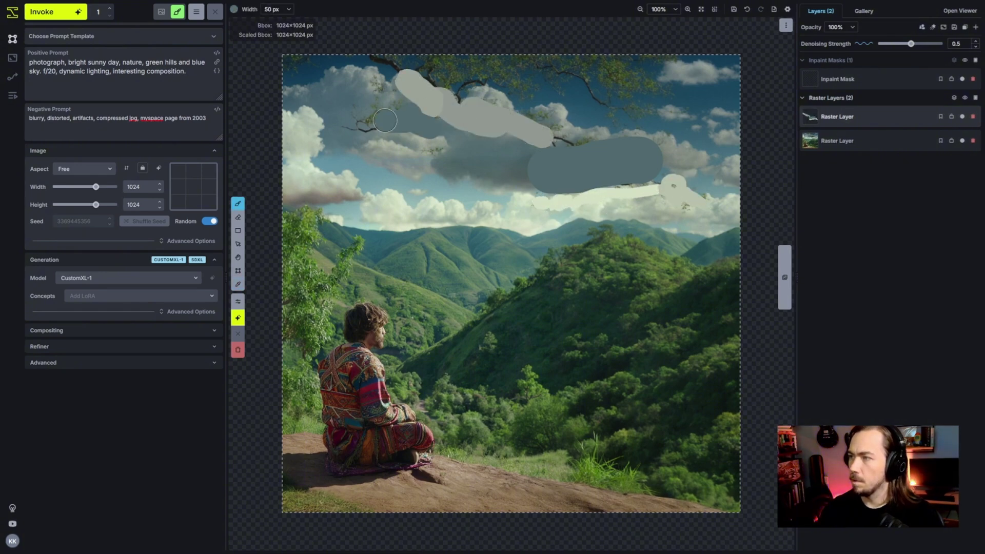
{"action": "mouse_move", "coordinate": [597, 92]}
{"action": "left_mouse_down"}
{"action": "mouse_move", "coordinate": [462, 55]}
{"action": "mouse_move", "coordinate": [377, 62]}
{"action": "left_mouse_up"}
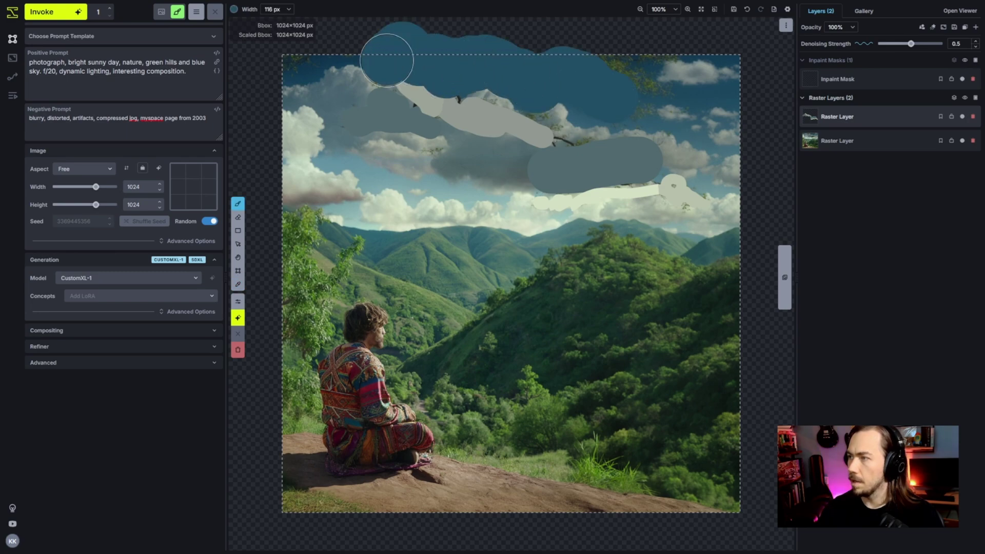
{"action": "scroll", "coordinate": [616, 101], "scroll_direction": "up", "scroll_amount": 5}
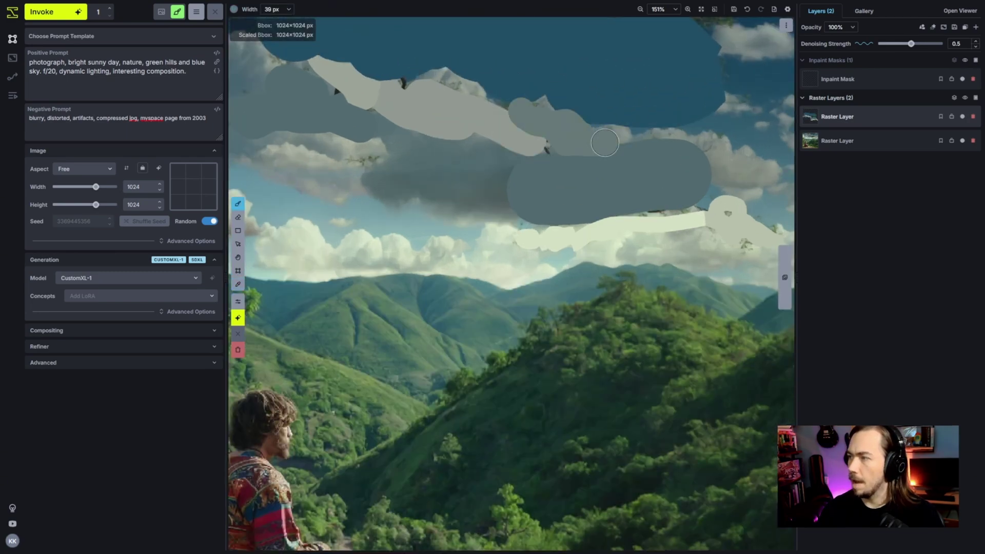
{"action": "scroll", "coordinate": [585, 131], "scroll_direction": "down", "scroll_amount": 7}
{"action": "scroll", "coordinate": [592, 131], "scroll_direction": "down", "scroll_amount": 1}
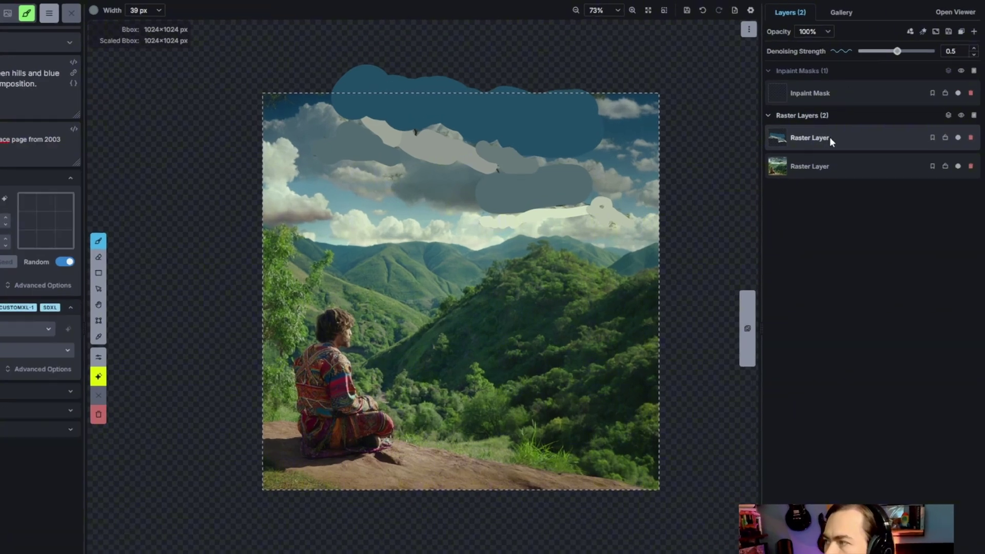
Step: Copy the painted layer into a new inpaint mask and generate new sky content inside it twice
{"action": "right_click", "coordinate": [842, 117]}
{"action": "mouse_move", "coordinate": [662, 358]}
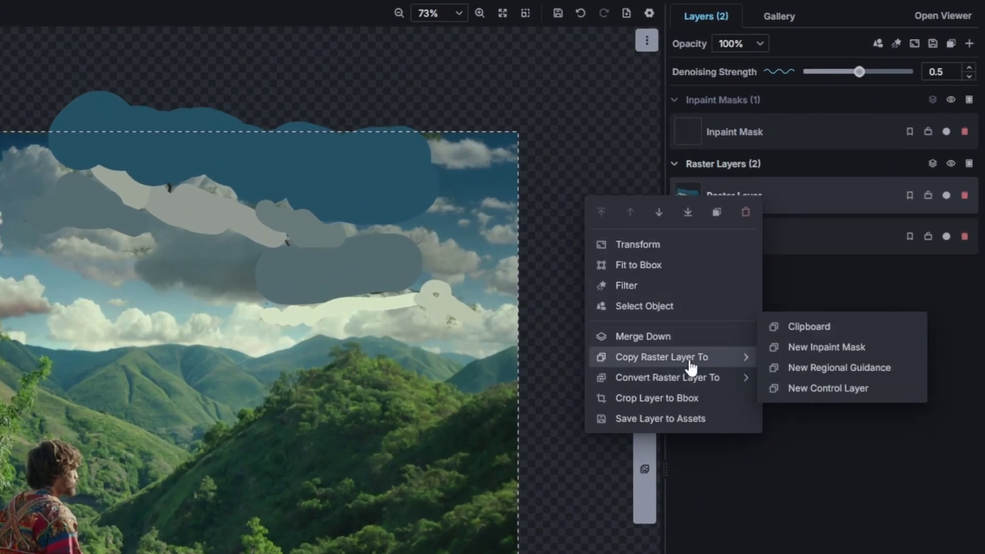
{"action": "left_click", "coordinate": [832, 347]}
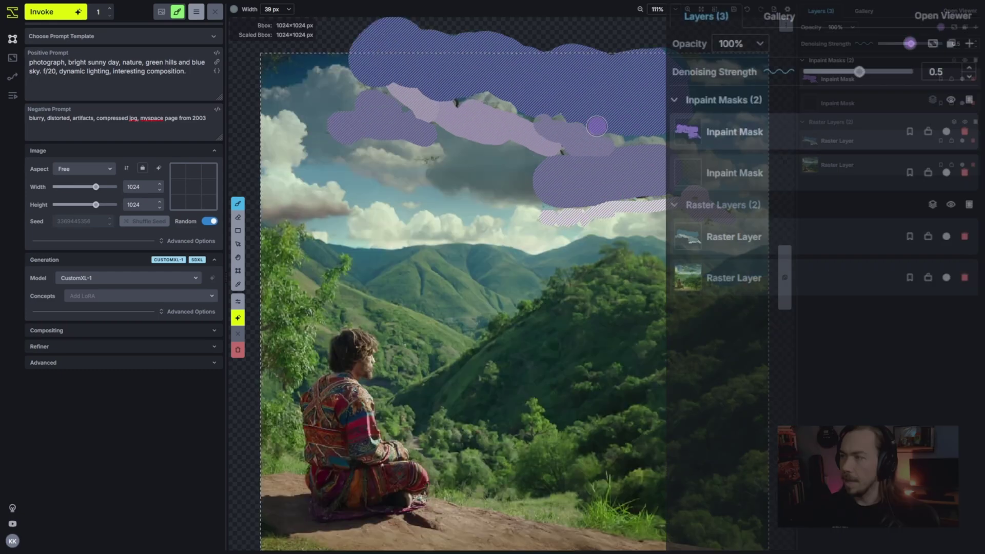
{"action": "key", "text": "ctrl+0"}
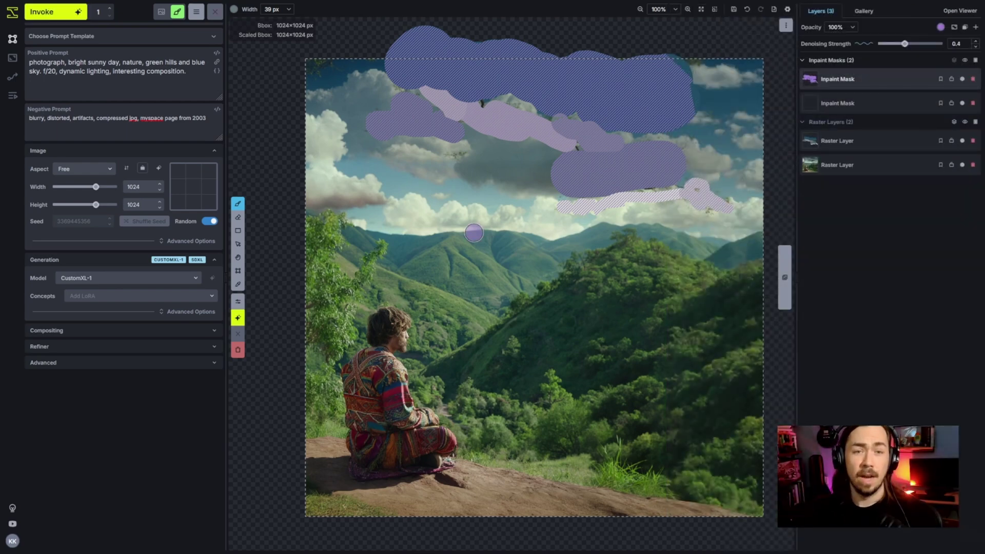
{"action": "key", "text": "ctrl+Return"}
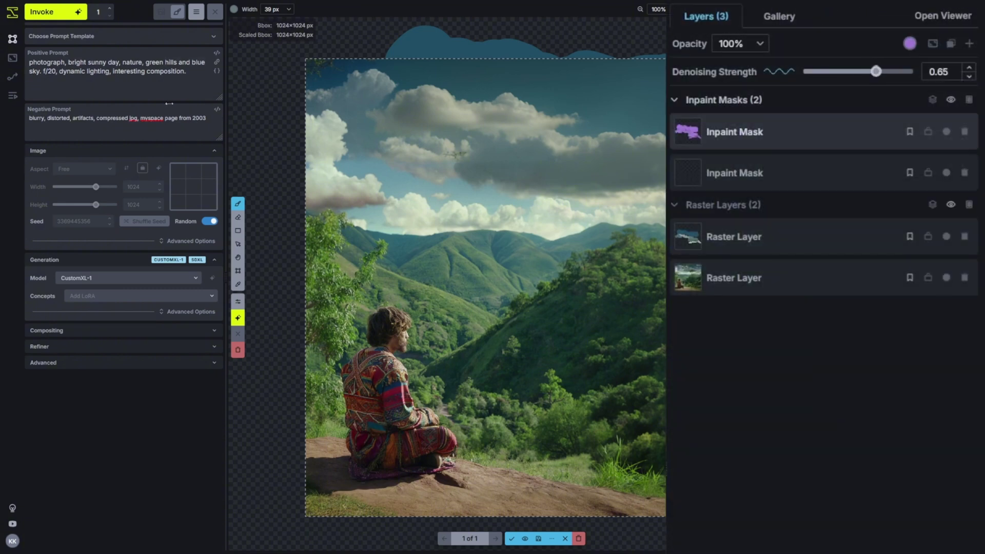
{"action": "key", "text": "ctrl+Return"}
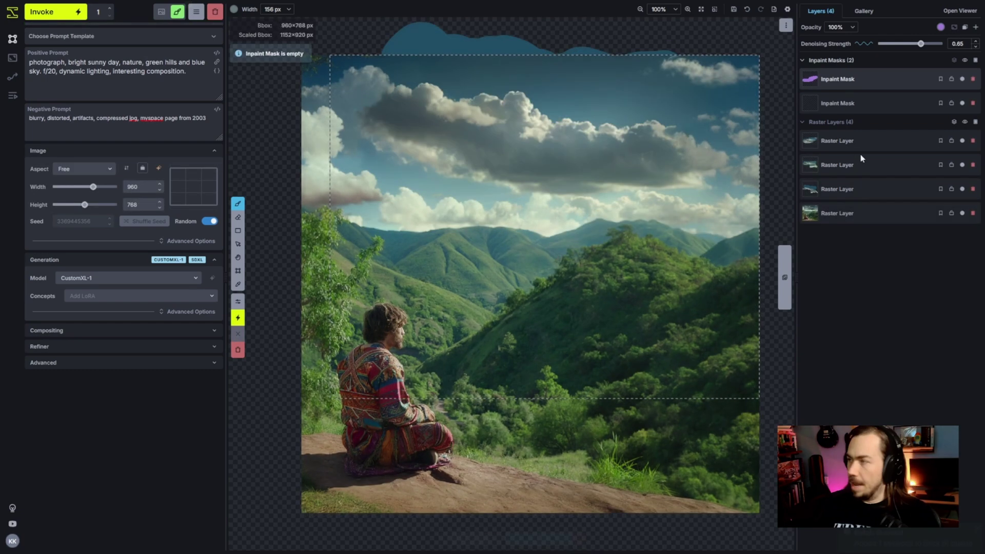
Step: Hide the two generated raster layers, then hide and delete the painted cloud strokes layer
{"action": "left_click", "coordinate": [962, 141]}
{"action": "left_click", "coordinate": [962, 165]}
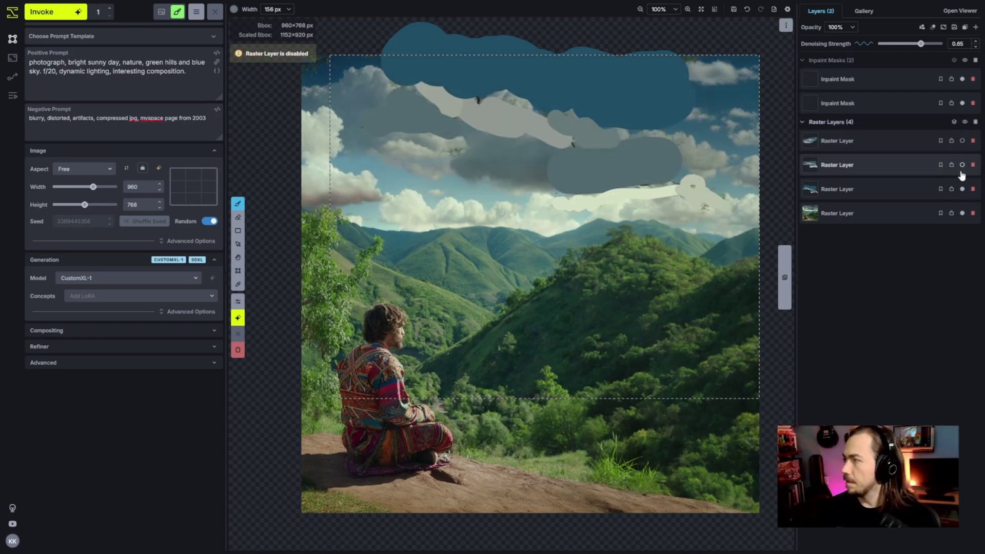
{"action": "left_click", "coordinate": [962, 189]}
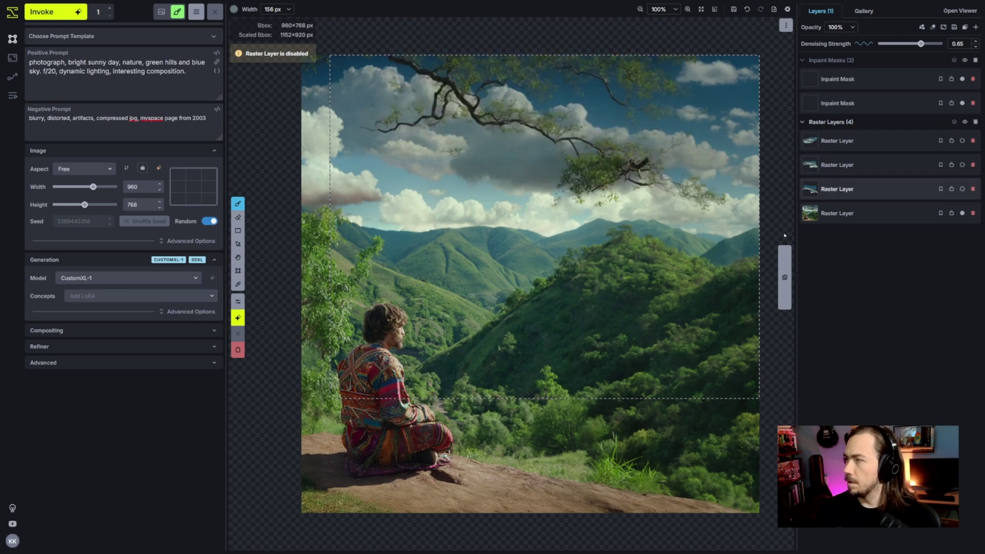
{"action": "left_click", "coordinate": [973, 189]}
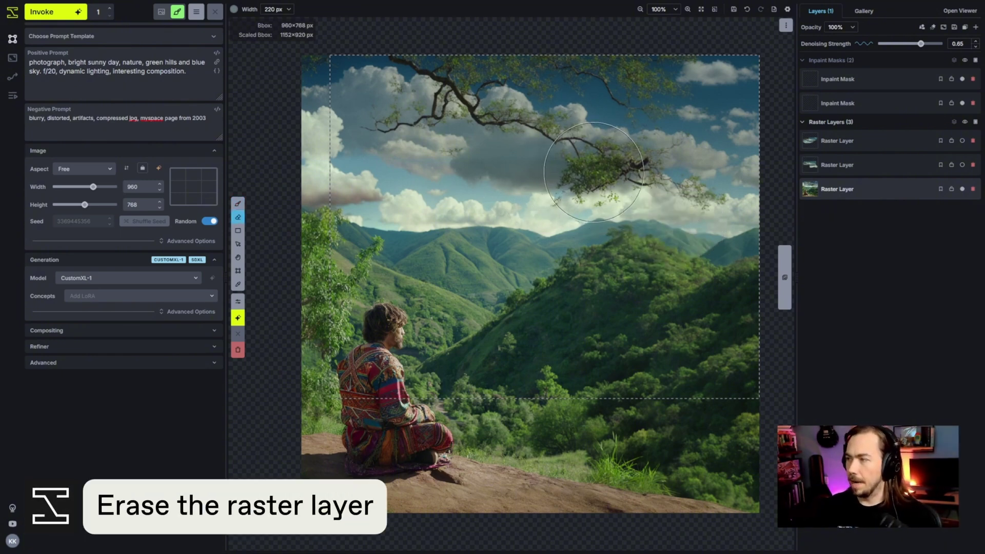
Step: Erase the branches and upper sky from the photo and reveal the Compositing > Coherence Pass settings
{"action": "mouse_move", "coordinate": [596, 161]}
{"action": "left_mouse_down"}
{"action": "mouse_move", "coordinate": [420, 99]}
{"action": "mouse_move", "coordinate": [539, 101]}
{"action": "mouse_move", "coordinate": [678, 77]}
{"action": "left_mouse_up"}
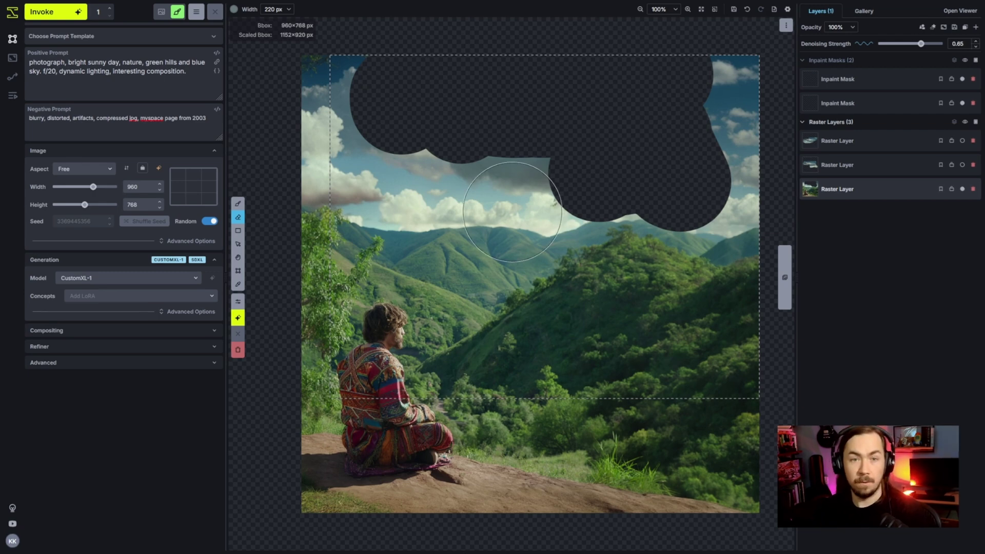
{"action": "left_click", "coordinate": [189, 327]}
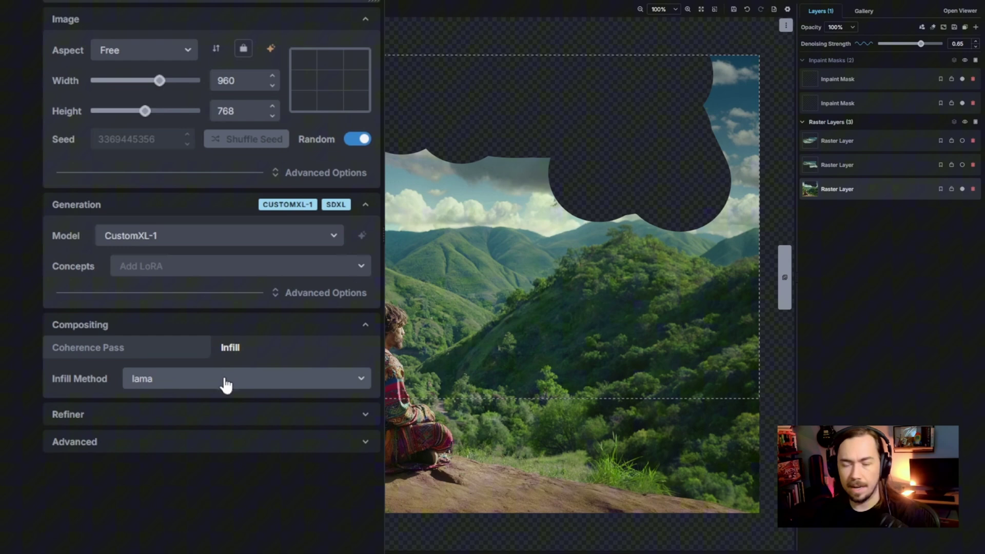
{"action": "left_click", "coordinate": [155, 355]}
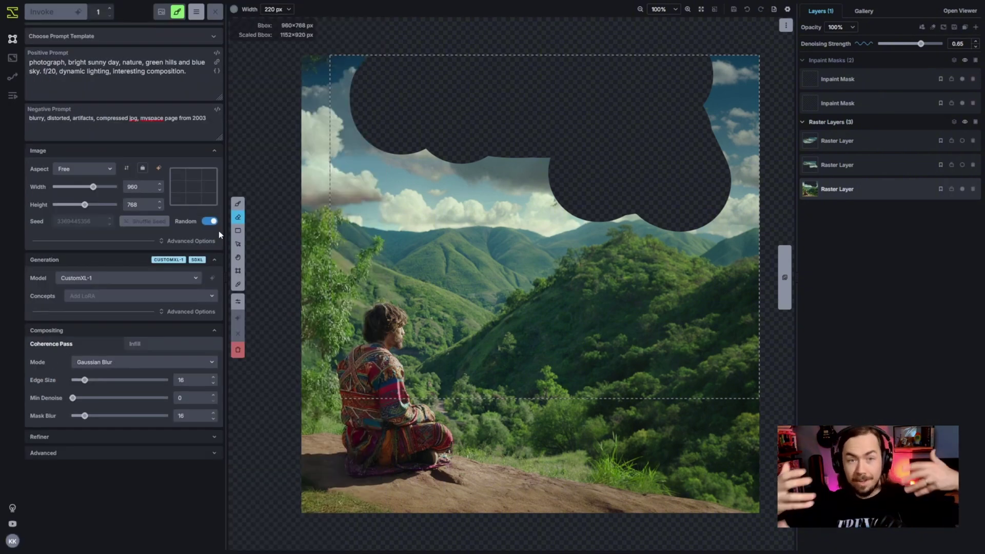
Step: Generate the erased sky area, raise Denoising Strength to 0.8 and regenerate the background
{"action": "key", "text": "ctrl+Return"}
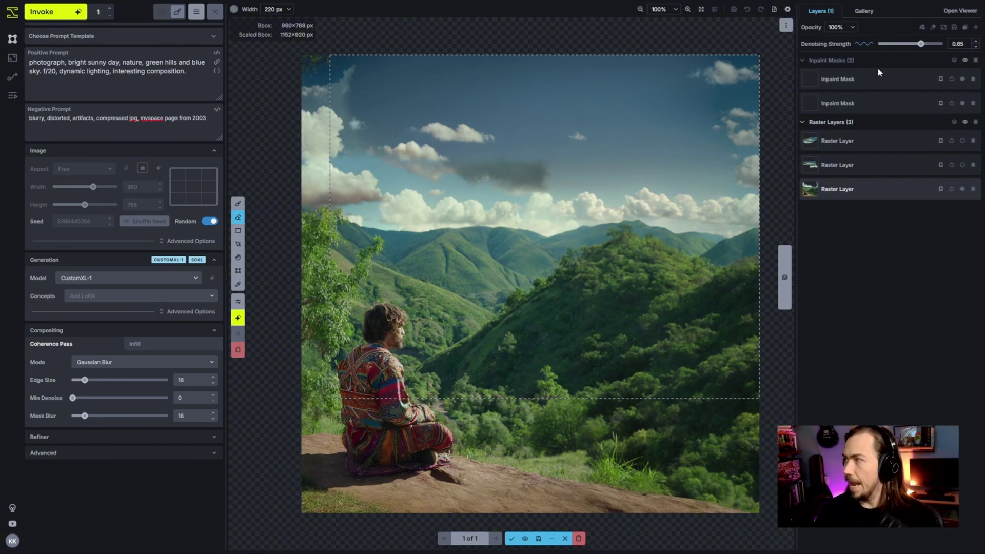
{"action": "left_click_drag", "start_coordinate": [922, 43], "coordinate": [932, 44]}
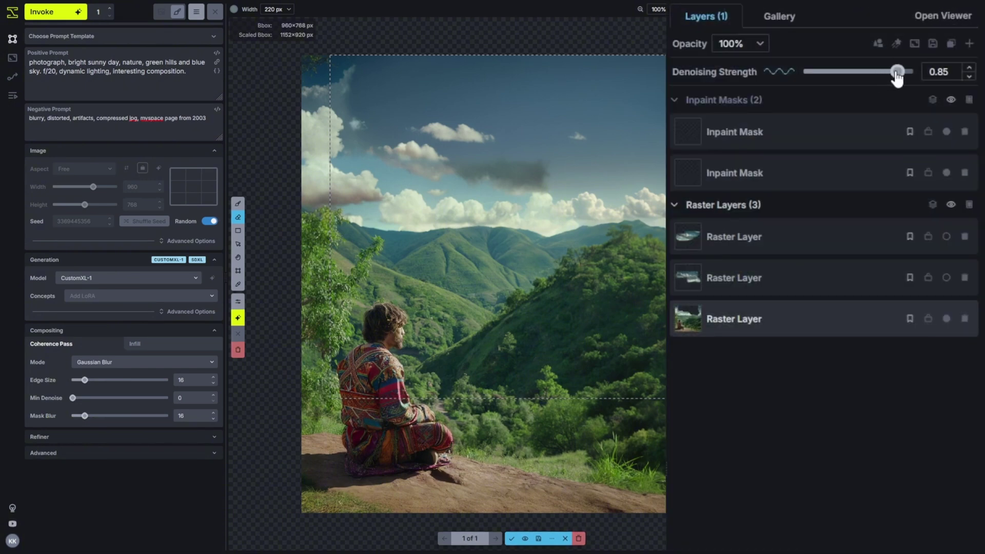
{"action": "key", "text": "ctrl+Return"}
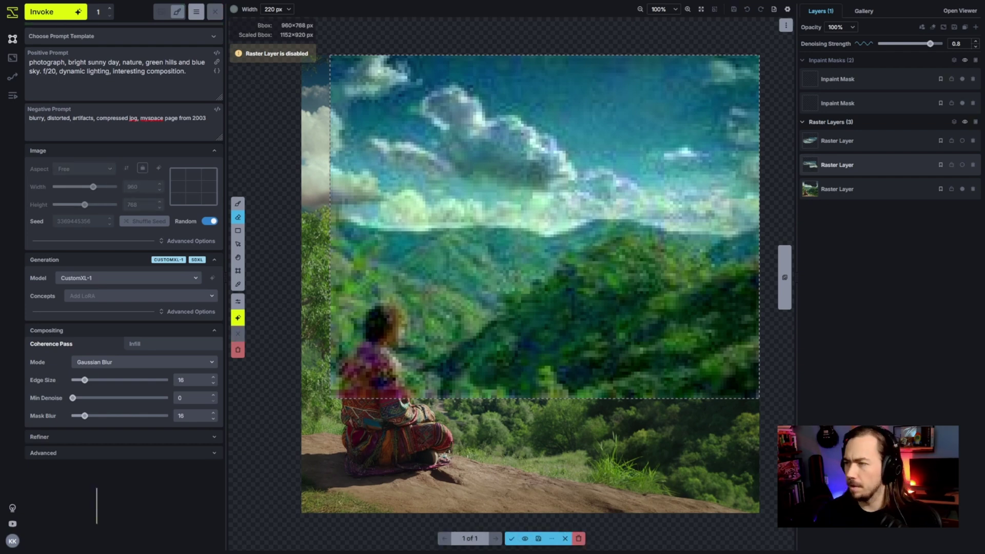
Step: Accept the generated sky, fit the generation area to the whole image, and select the seated man as an object
{"action": "left_click", "coordinate": [512, 539]}
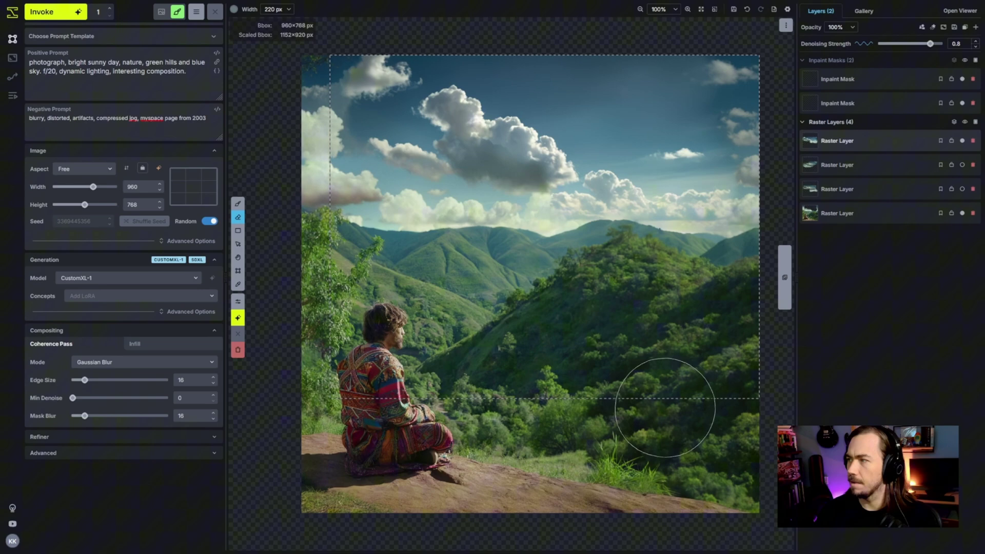
{"action": "key", "text": "c"}
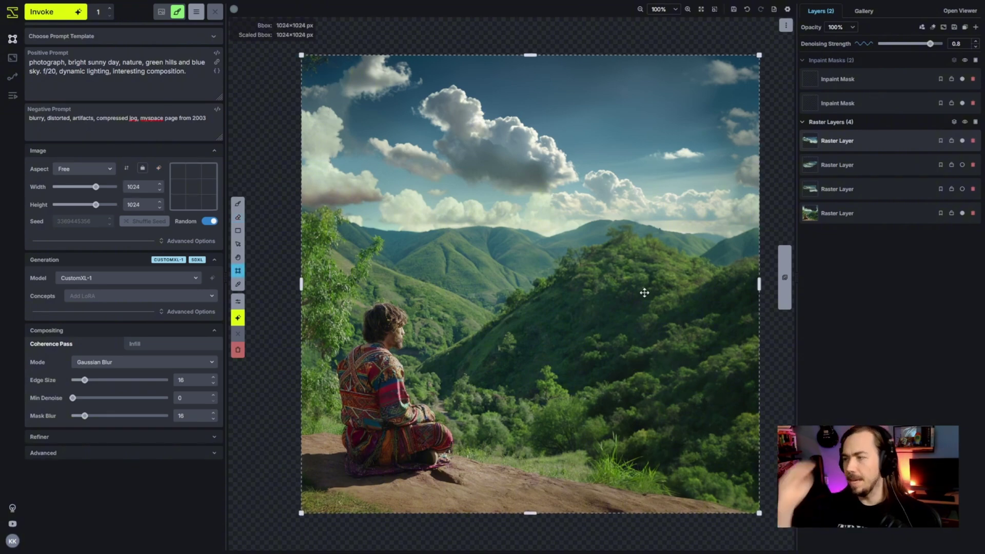
{"action": "right_click", "coordinate": [645, 292]}
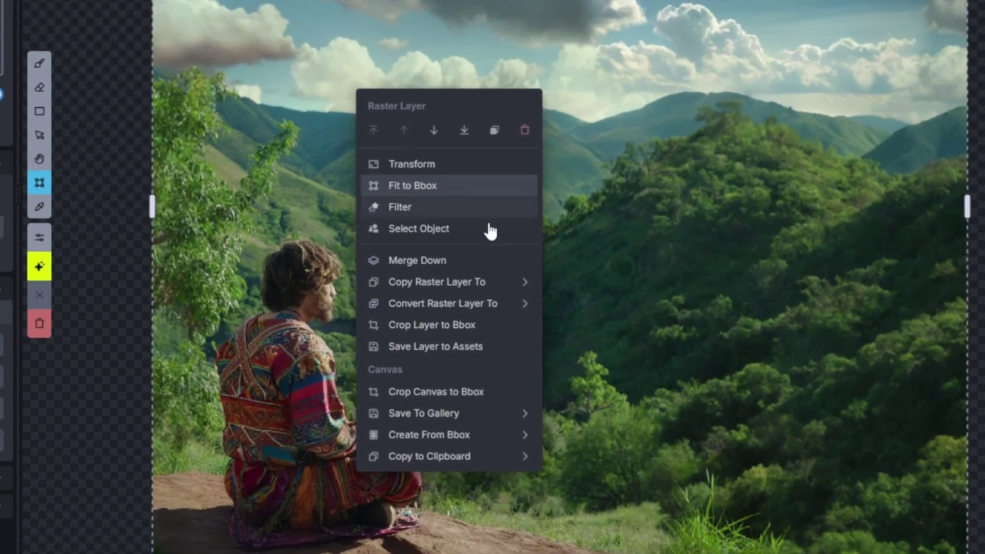
{"action": "left_click", "coordinate": [488, 233]}
{"action": "left_click", "coordinate": [297, 375]}
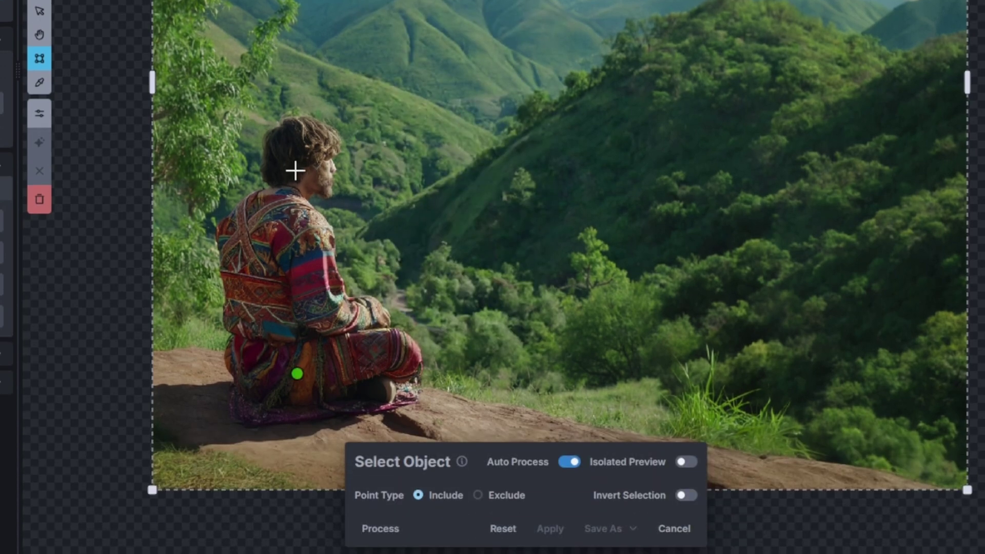
{"action": "left_click", "coordinate": [295, 171]}
{"action": "left_click", "coordinate": [366, 529]}
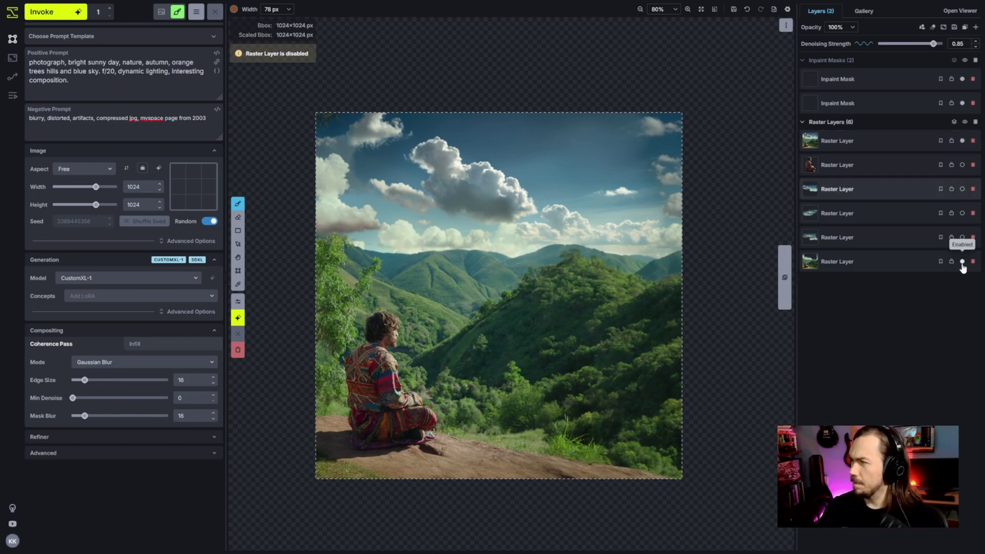
Step: Convert the landscape layer to a control layer using Multi-Guidance Detection (Union Pro) with weight 0.9
{"action": "right_click", "coordinate": [838, 212]}
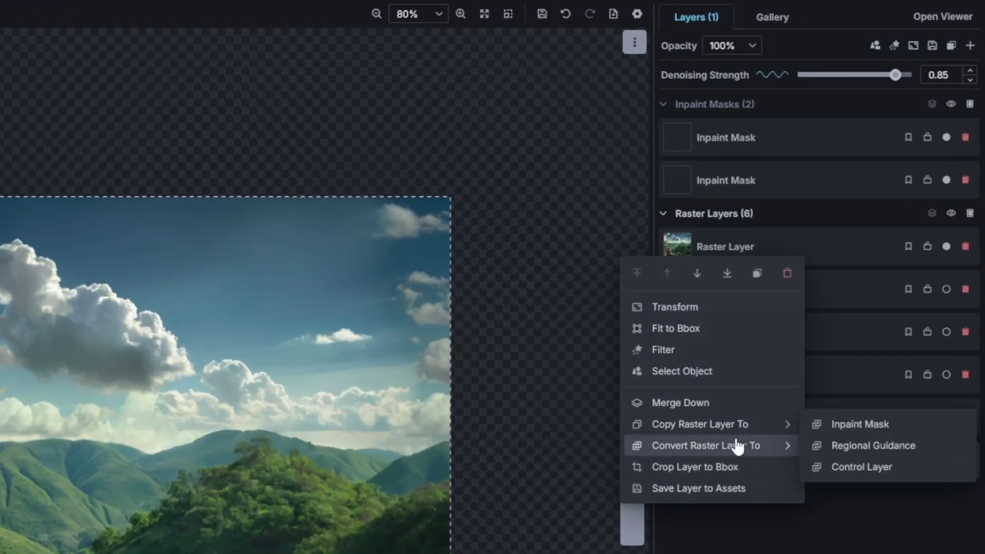
{"action": "left_click", "coordinate": [853, 468]}
{"action": "left_click", "coordinate": [770, 277]}
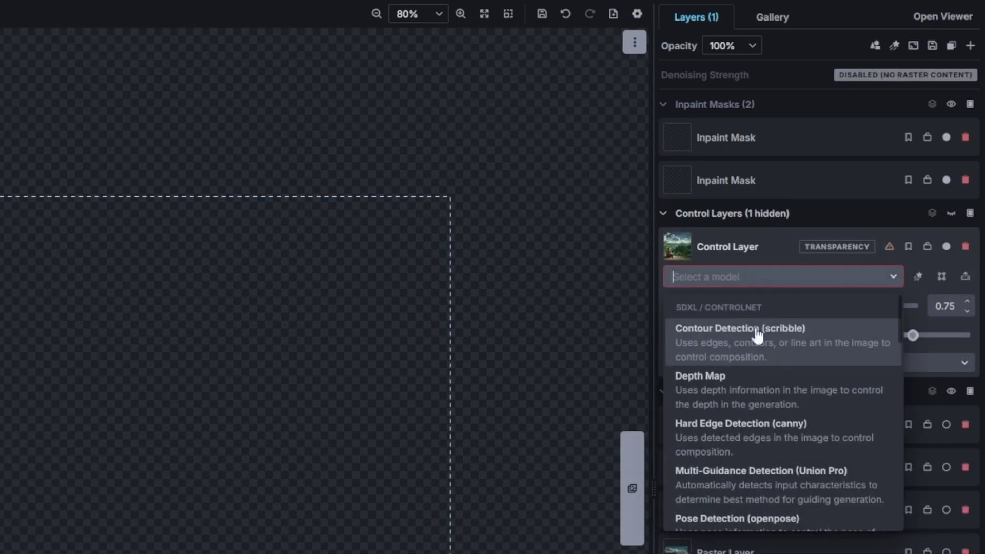
{"action": "left_click", "coordinate": [773, 485]}
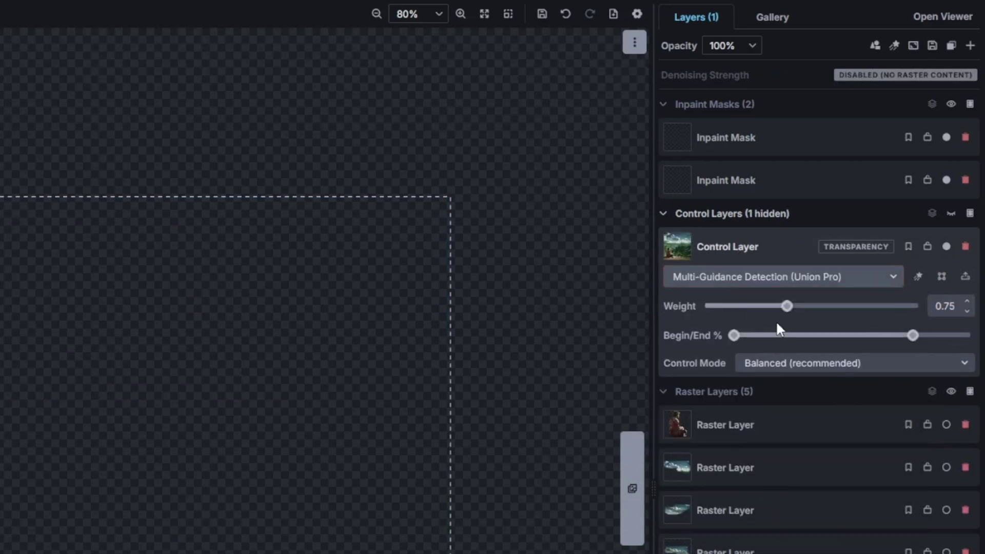
{"action": "left_click_drag", "start_coordinate": [787, 312], "coordinate": [797, 313]}
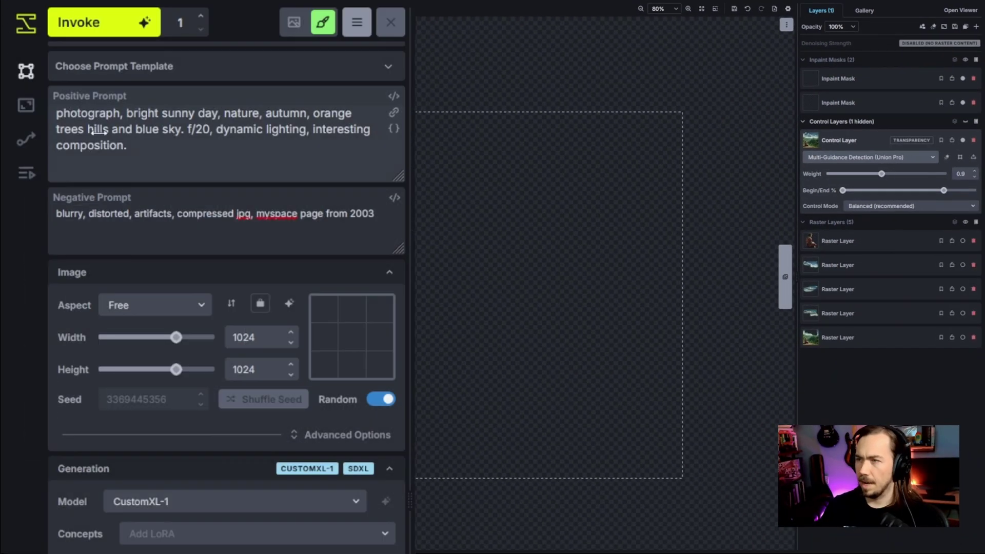
Step: Generate the autumn hillside landscape, inspect it and keep it as a new raster layer
{"action": "left_click", "coordinate": [121, 25]}
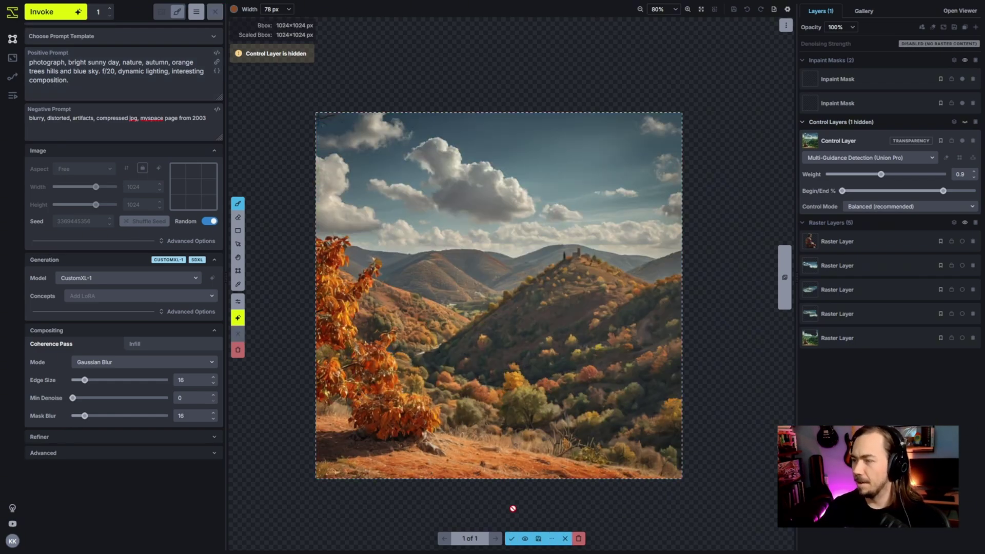
{"action": "scroll", "coordinate": [398, 429], "scroll_direction": "up", "scroll_amount": 4}
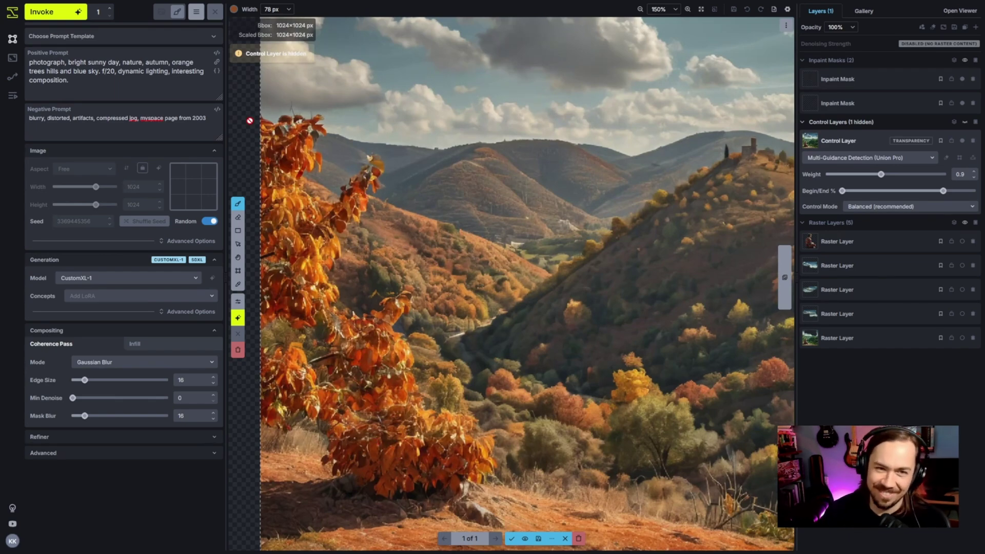
{"action": "scroll", "coordinate": [293, 154], "scroll_direction": "down", "scroll_amount": 4}
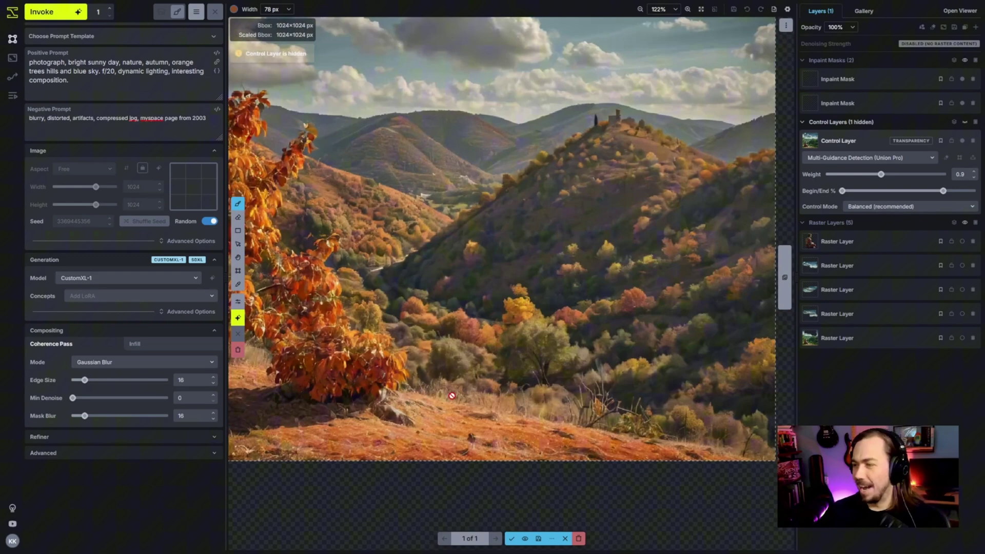
{"action": "scroll", "coordinate": [519, 432], "scroll_direction": "up", "scroll_amount": 3}
{"action": "scroll", "coordinate": [519, 432], "scroll_direction": "down", "scroll_amount": 4}
{"action": "left_click_drag", "start_coordinate": [531, 266], "coordinate": [551, 277]}
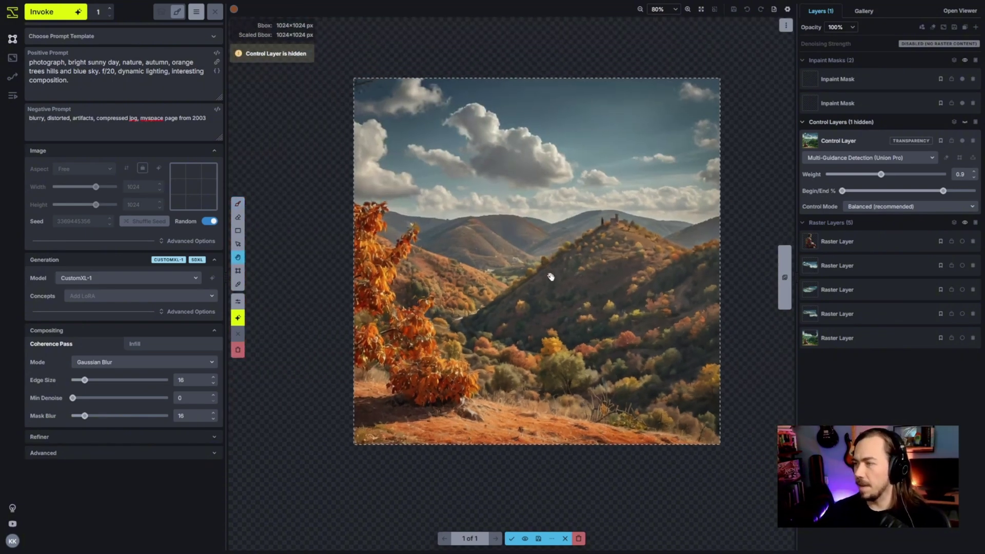
{"action": "left_click", "coordinate": [513, 539]}
{"action": "left_click_drag", "start_coordinate": [615, 343], "coordinate": [585, 351]}
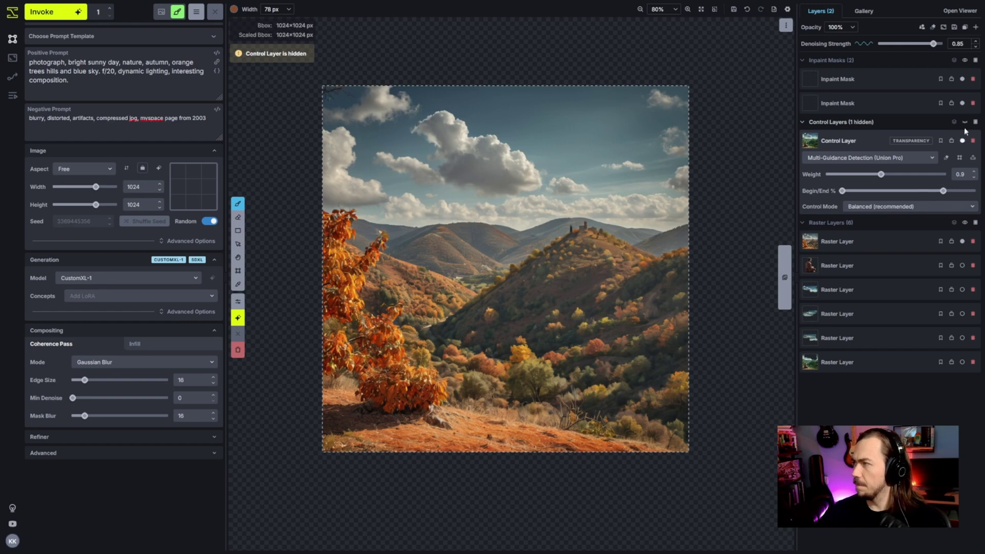
Step: Move the seated man layer to the top, make it visible and select the inpaint mask
{"action": "left_click_drag", "start_coordinate": [778, 366], "coordinate": [789, 308]}
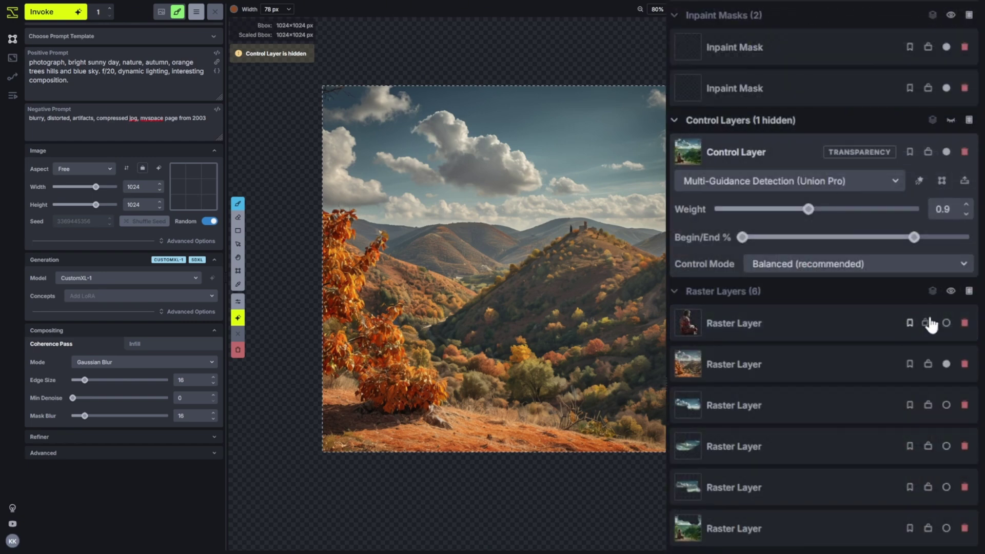
{"action": "left_click", "coordinate": [946, 323]}
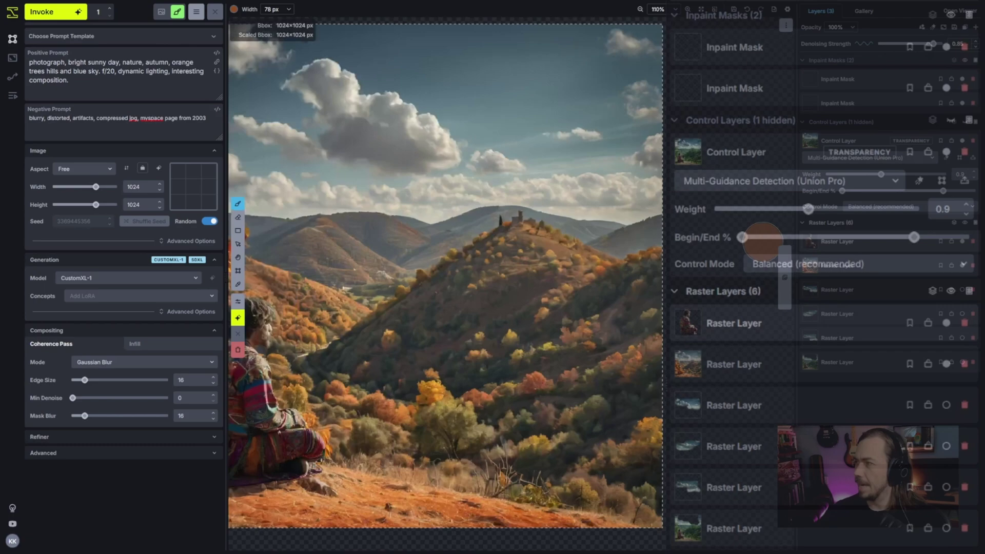
{"action": "left_click", "coordinate": [885, 79]}
{"action": "scroll", "coordinate": [462, 278], "scroll_direction": "down", "scroll_amount": 3}
{"action": "left_click_drag", "start_coordinate": [461, 308], "coordinate": [513, 294]}
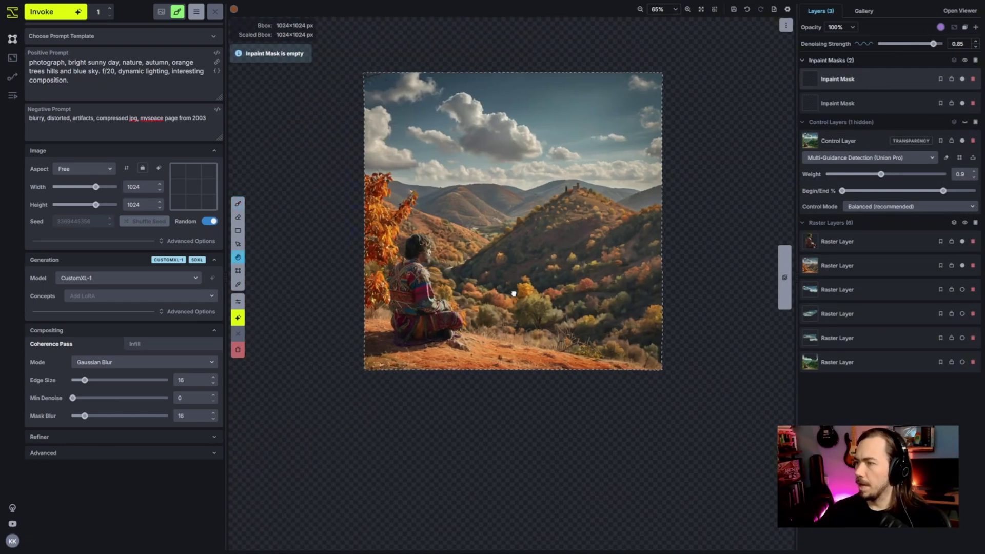
{"action": "scroll", "coordinate": [514, 295], "scroll_direction": "up", "scroll_amount": 3}
{"action": "scroll", "coordinate": [615, 231], "scroll_direction": "down", "scroll_amount": 2}
{"action": "left_click_drag", "start_coordinate": [615, 232], "coordinate": [681, 187]}
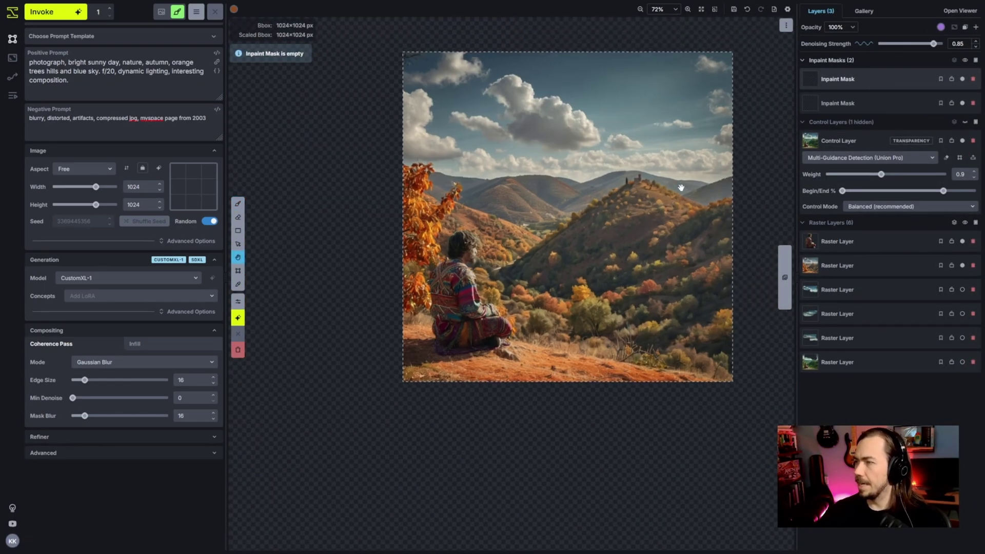
Step: Resize the generation frame to a tall 448×768 region around the man and begin prefixing the prompt with 'a man sitting'
{"action": "left_click_drag", "start_coordinate": [732, 52], "coordinate": [693, 300]}
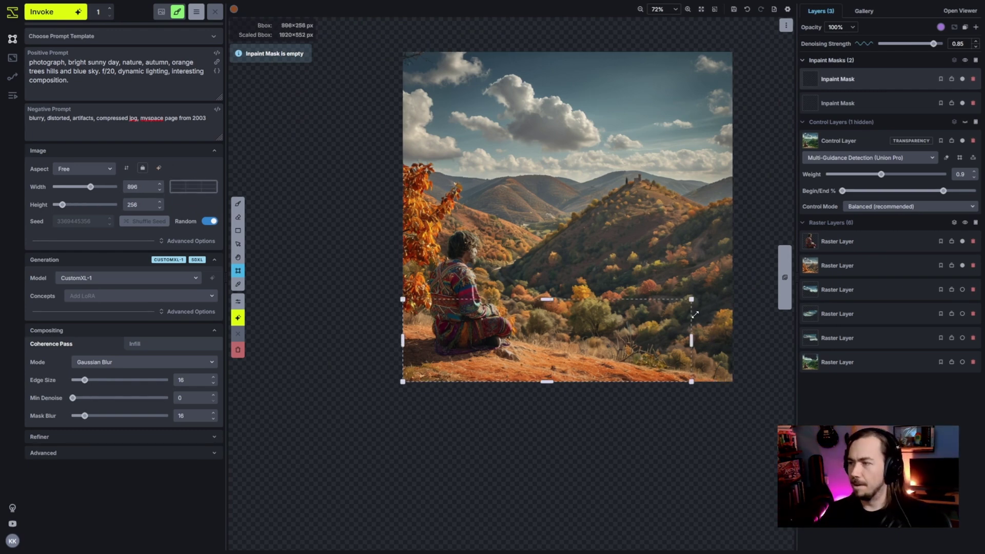
{"action": "left_click_drag", "start_coordinate": [547, 300], "coordinate": [546, 136]}
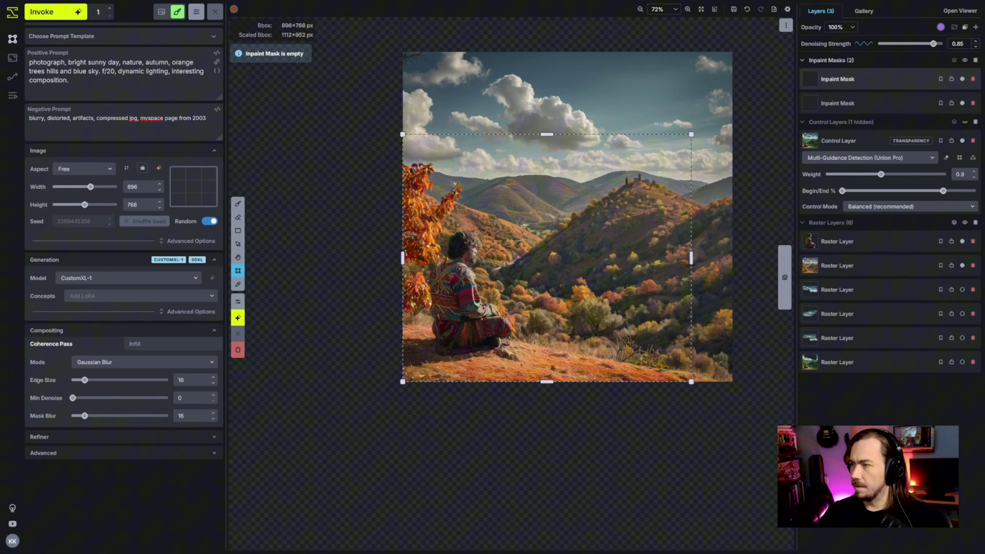
{"action": "left_click_drag", "start_coordinate": [690, 259], "coordinate": [548, 258]}
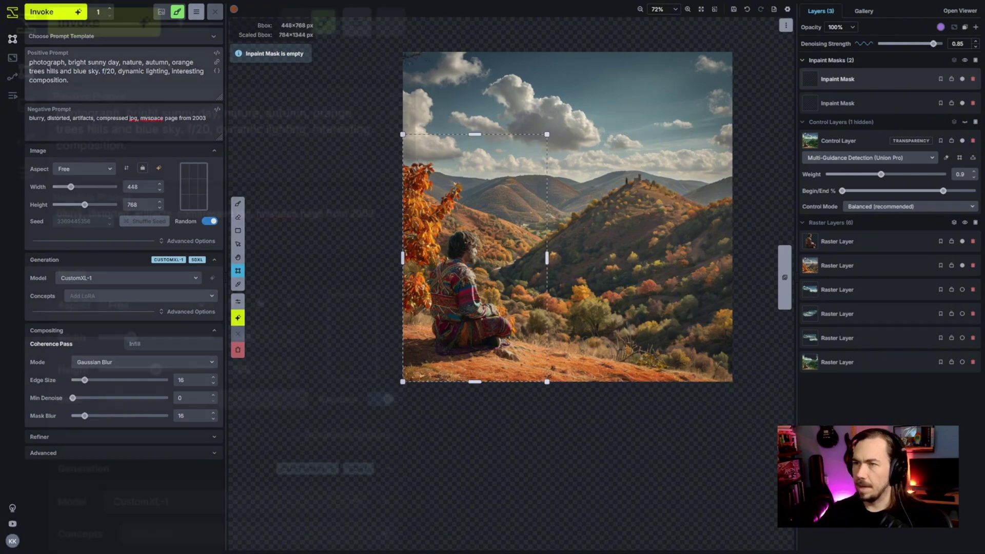
{"action": "left_click", "coordinate": [29, 61]}
{"action": "type", "text": "a man sitting"}
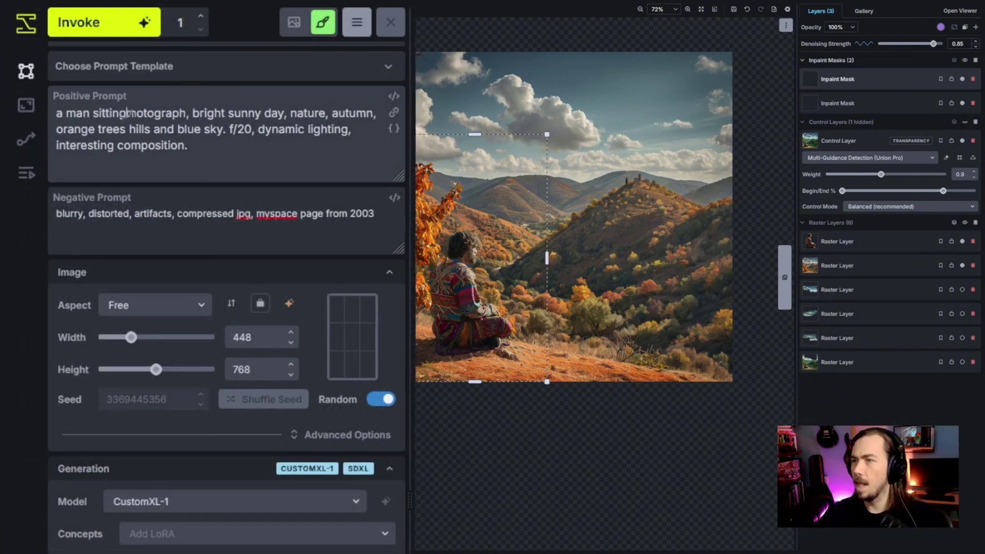
{"action": "type", "text": "."}
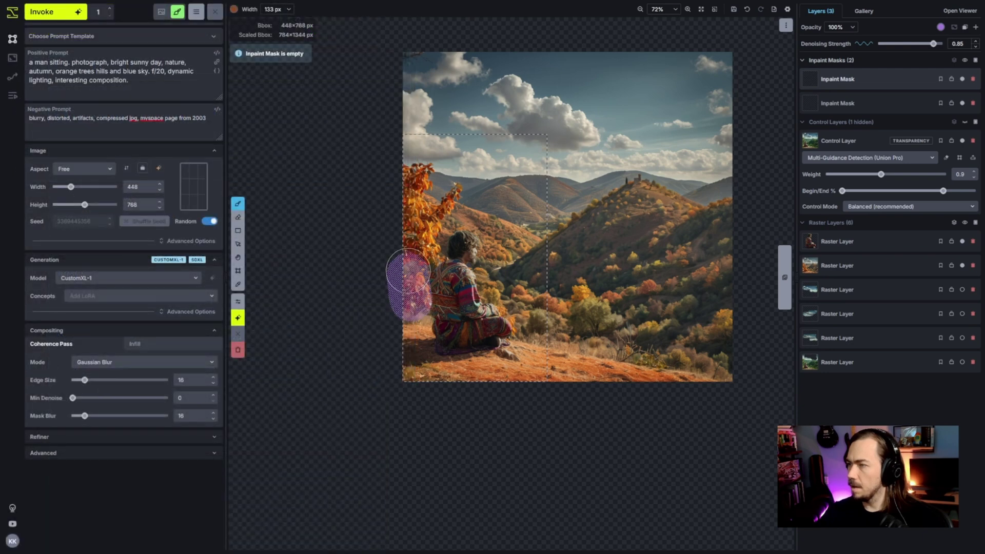
Step: Mask the man and left edge, regenerate that area, keep the result as a new layer and clear the mask
{"action": "mouse_move", "coordinate": [420, 292]}
{"action": "left_mouse_down"}
{"action": "mouse_move", "coordinate": [408, 200]}
{"action": "mouse_move", "coordinate": [442, 354]}
{"action": "mouse_move", "coordinate": [415, 381]}
{"action": "left_mouse_up"}
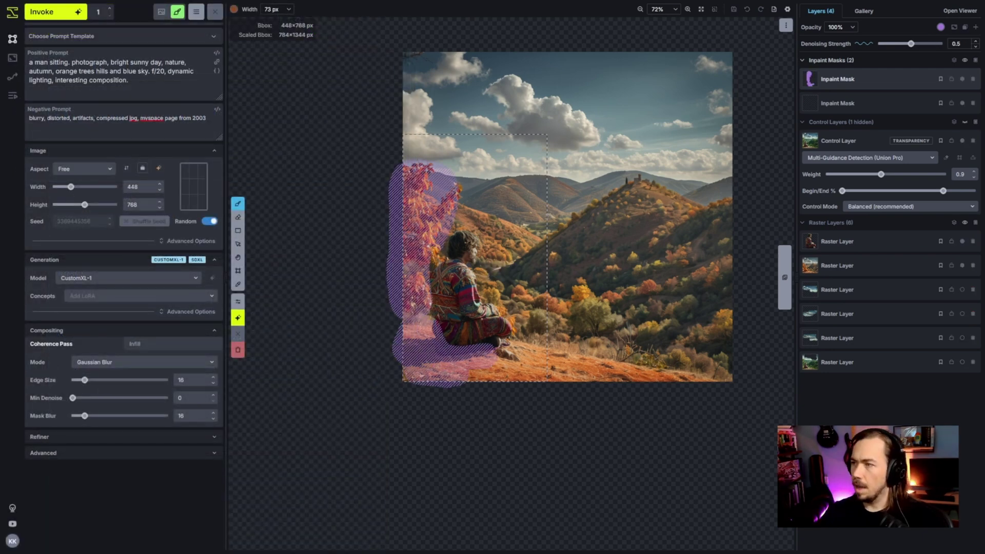
{"action": "key", "text": "ctrl+Return"}
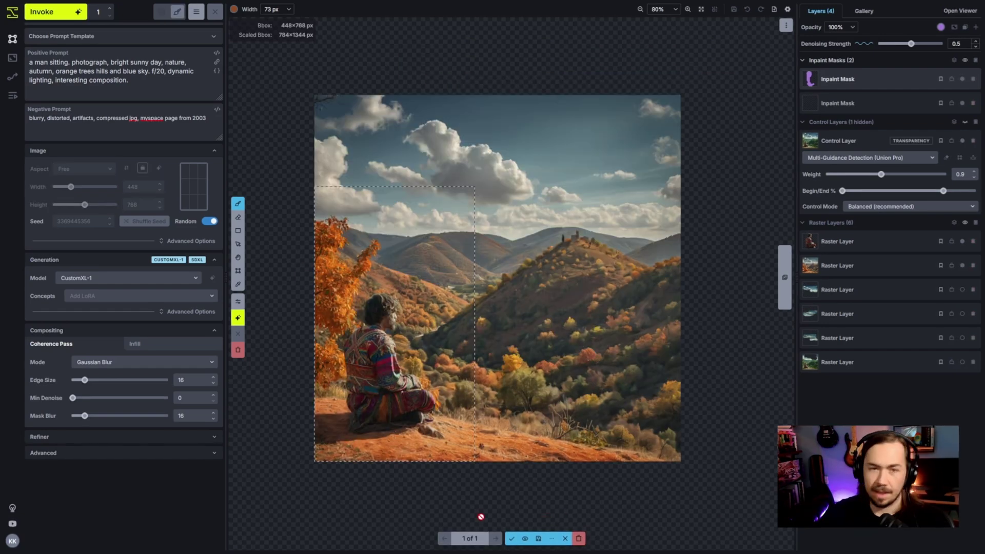
{"action": "left_click", "coordinate": [513, 539]}
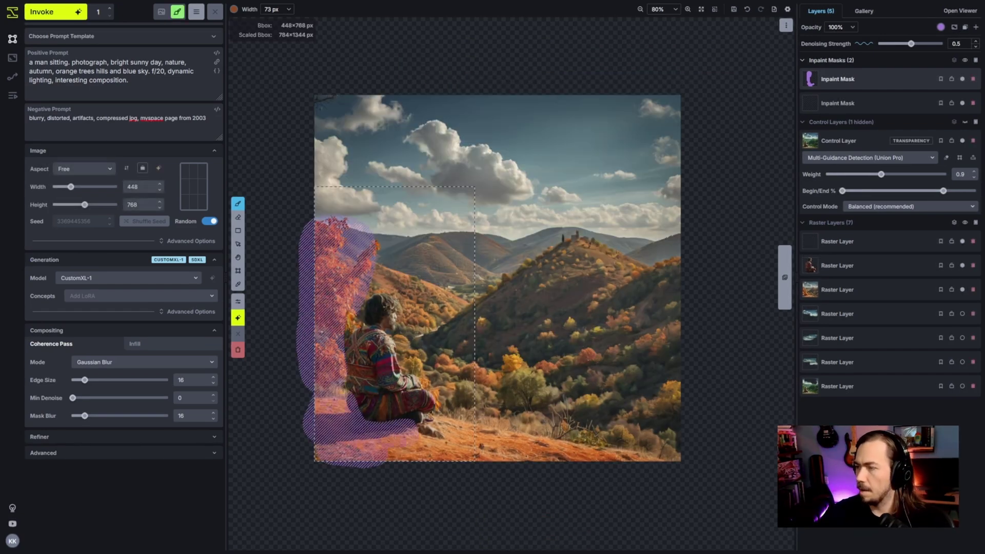
{"action": "left_click", "coordinate": [882, 85]}
{"action": "key", "text": "shift+c"}
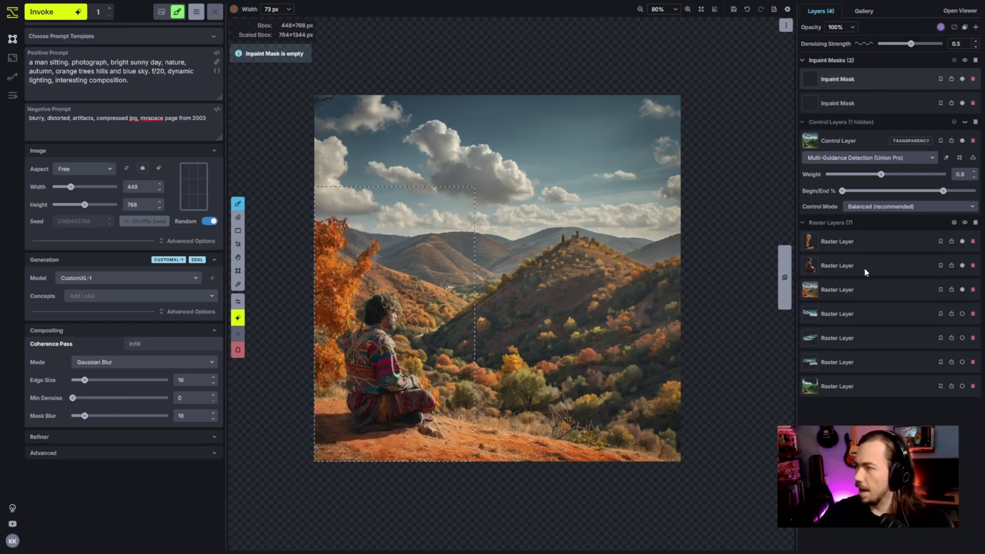
Step: Switch selection between the third and bottom raster layers, then return to the Bbox tool
{"action": "left_click", "coordinate": [866, 290]}
{"action": "left_click", "coordinate": [903, 388]}
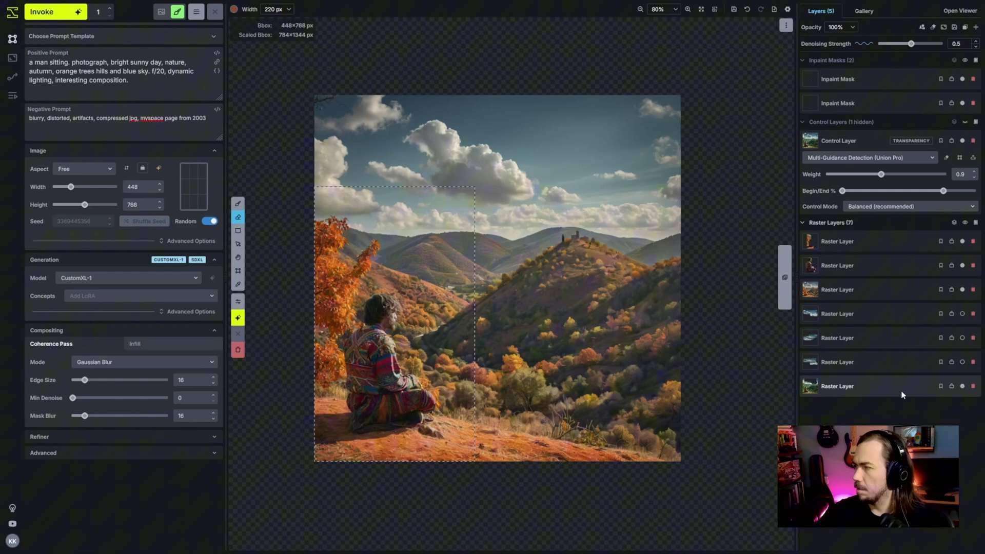
{"action": "left_click", "coordinate": [882, 296]}
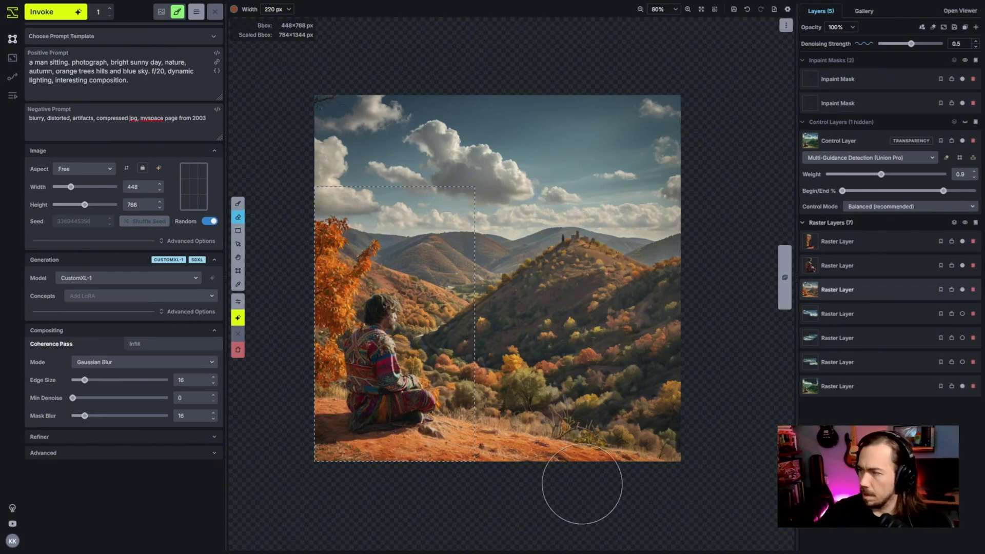
{"action": "scroll", "coordinate": [439, 441], "scroll_direction": "down", "scroll_amount": 5}
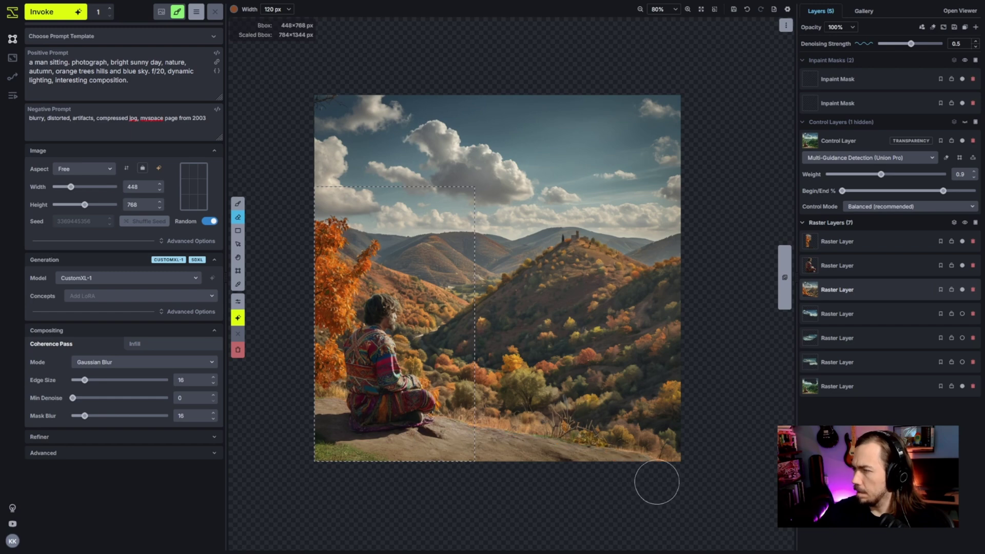
{"action": "key", "text": "c"}
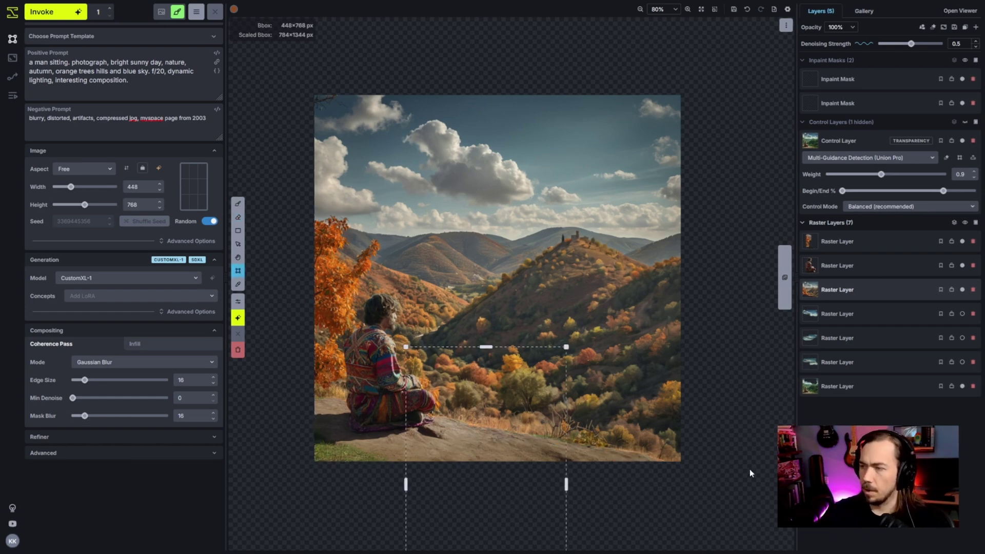
Step: Move the generation frame back over the full 1024×1024 image and fit the whole image in view
{"action": "left_click_drag", "start_coordinate": [502, 470], "coordinate": [423, 377]}
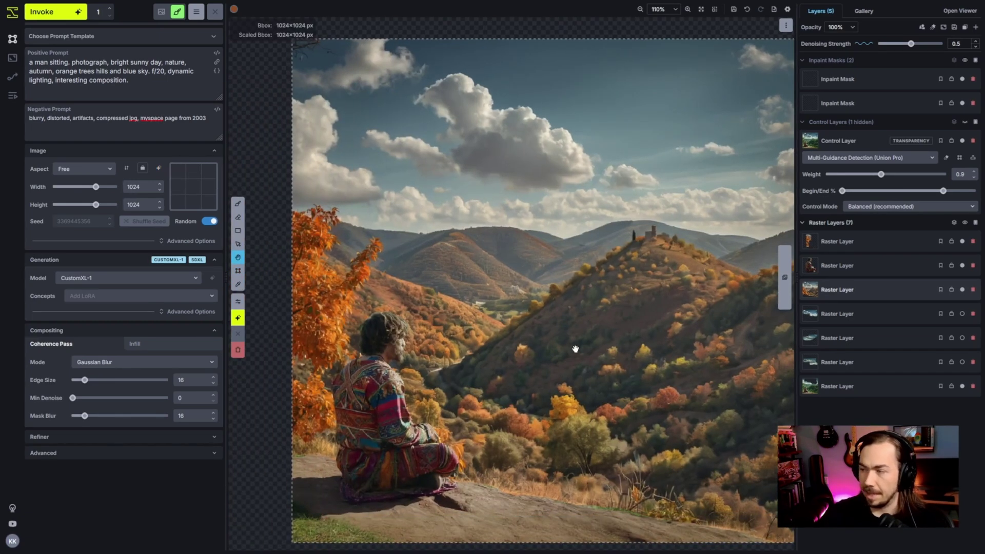
{"action": "key", "text": "c"}
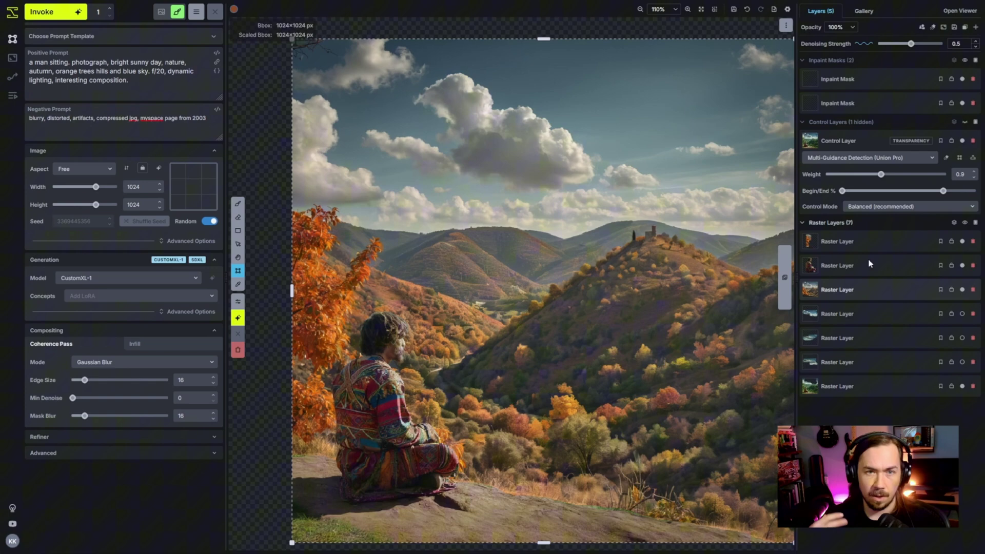
{"action": "key", "text": "ctrl+1"}
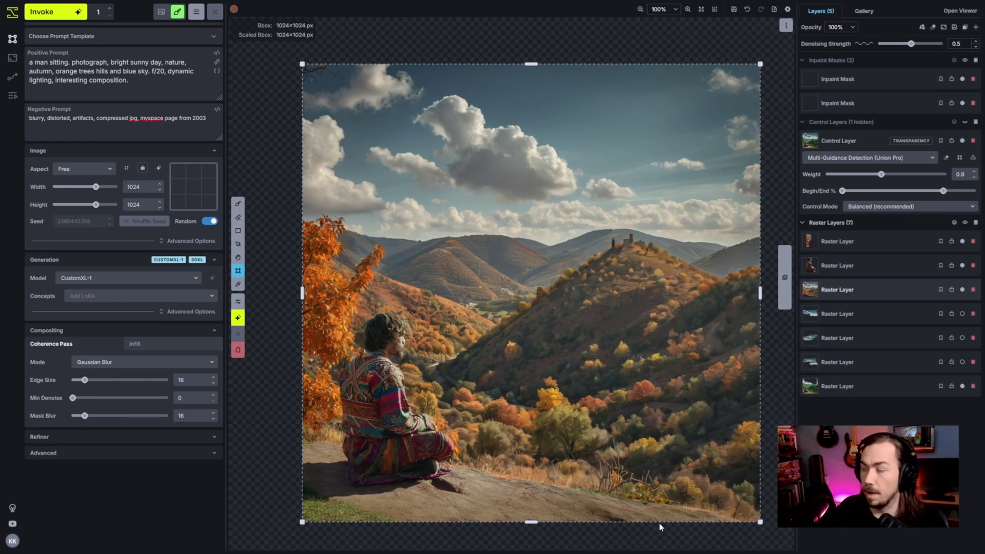
Step: Hide the three autumn background layers so only the seated man remains visible
{"action": "left_click", "coordinate": [963, 265]}
{"action": "left_click", "coordinate": [963, 289]}
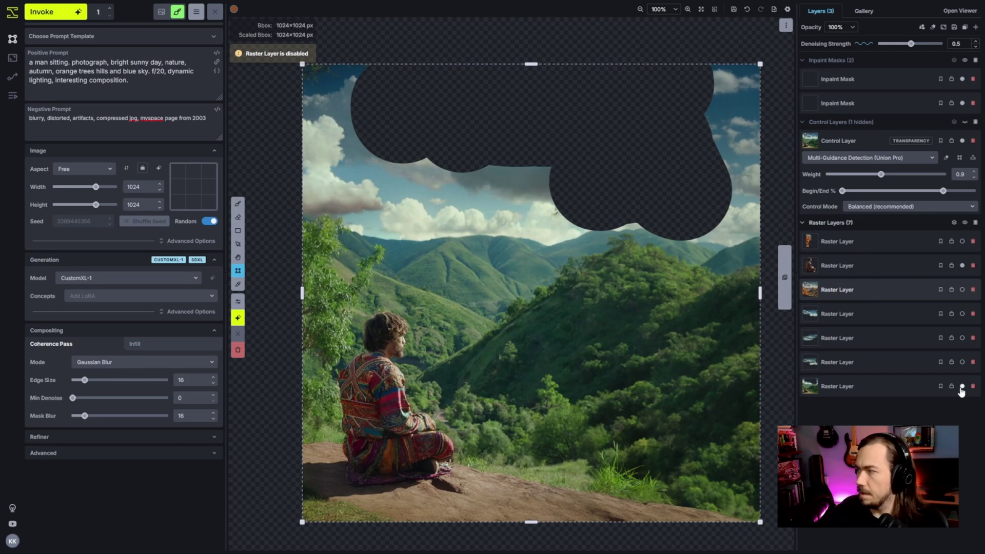
{"action": "left_click", "coordinate": [962, 386]}
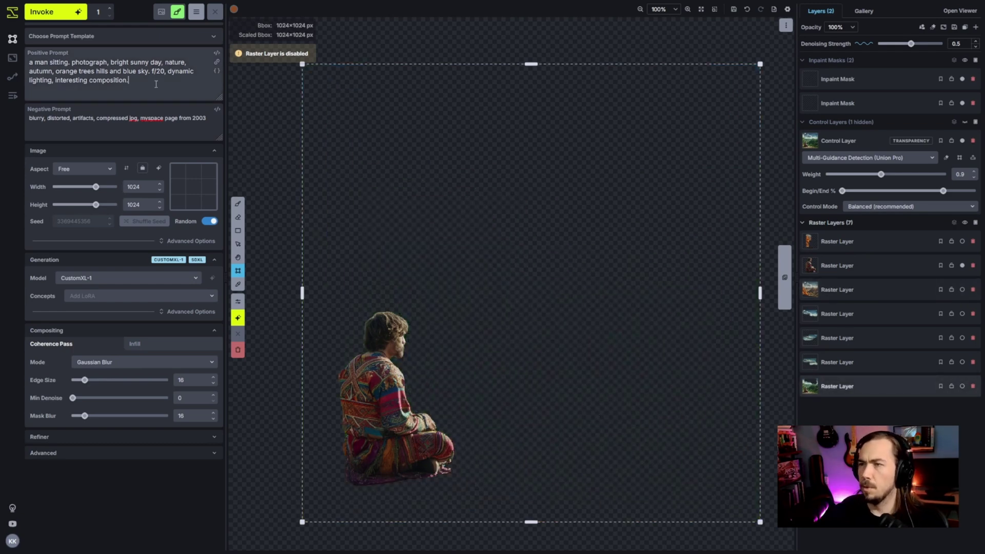
Step: Lower the control weight to 0.5, raise Denoising Strength to 0.9 and generate the lush rainforest jungle scene
{"action": "left_click_drag", "start_coordinate": [882, 176], "coordinate": [858, 174]}
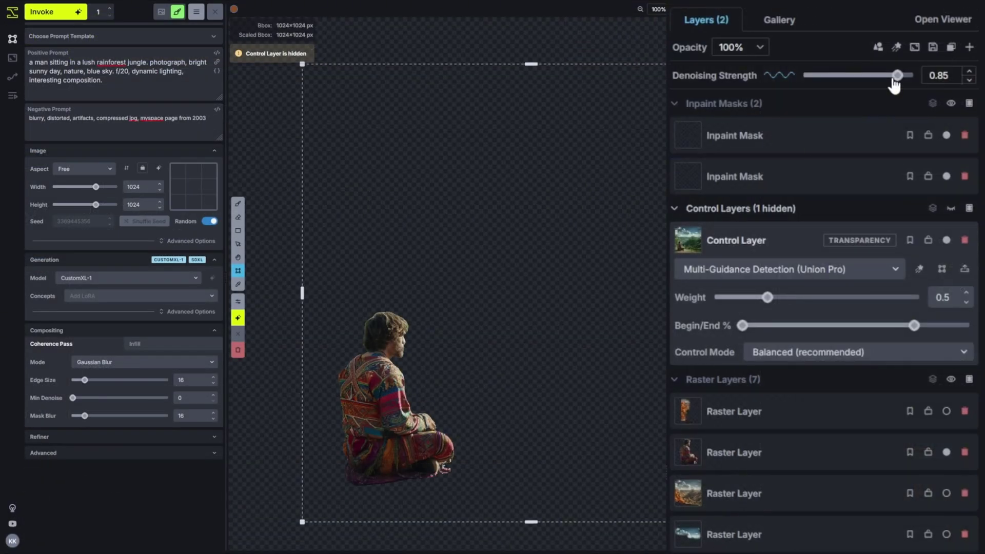
{"action": "left_click_drag", "start_coordinate": [897, 76], "coordinate": [903, 76]}
{"action": "key", "text": "ctrl+Return"}
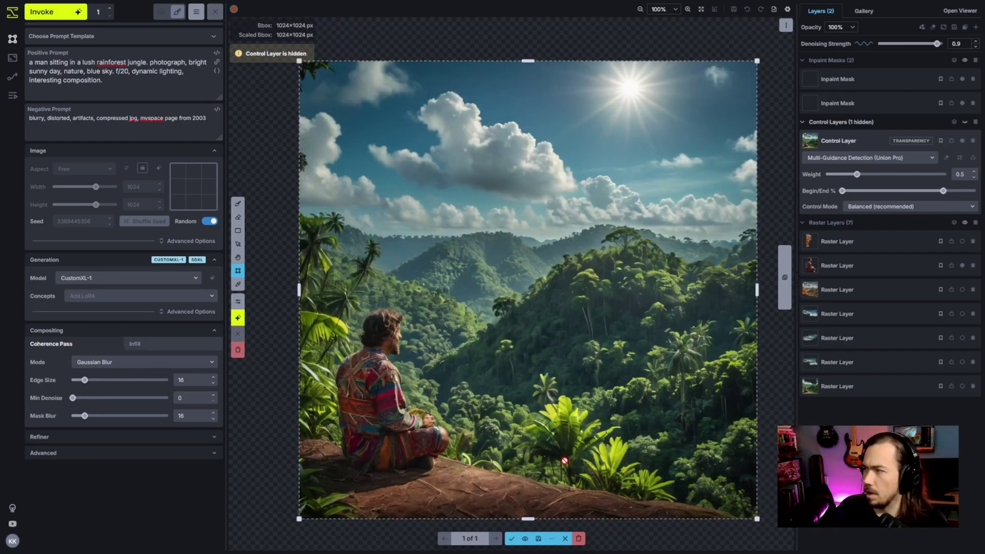
Step: Accept the generated jungle image and move the man's raster layer above it
{"action": "left_click", "coordinate": [512, 539]}
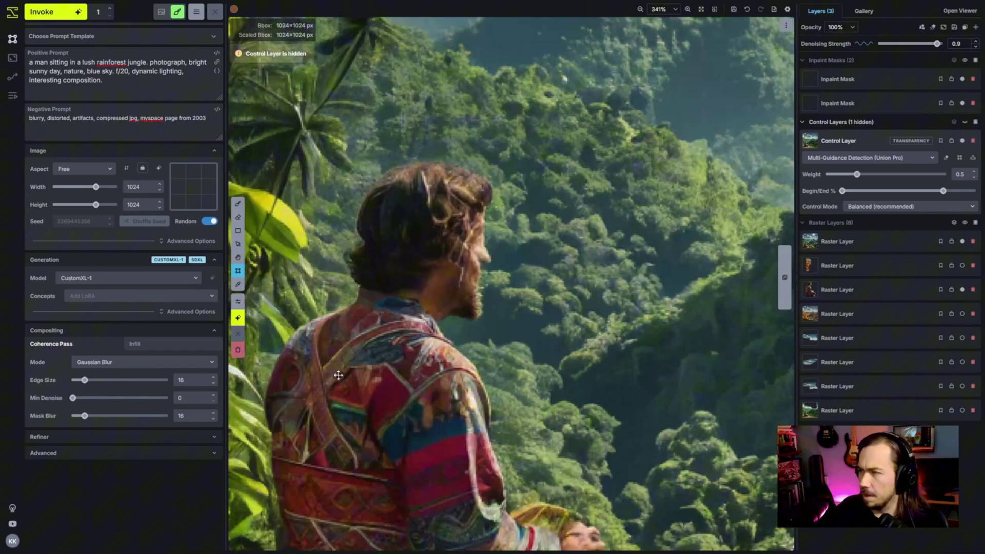
{"action": "scroll", "coordinate": [416, 336], "scroll_direction": "up", "scroll_amount": 3}
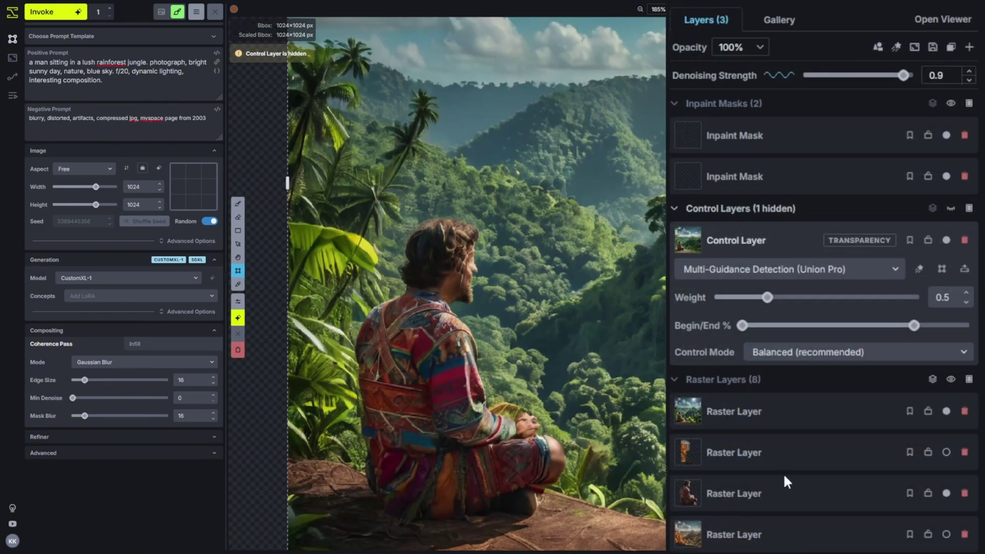
{"action": "left_click_drag", "start_coordinate": [783, 493], "coordinate": [820, 402]}
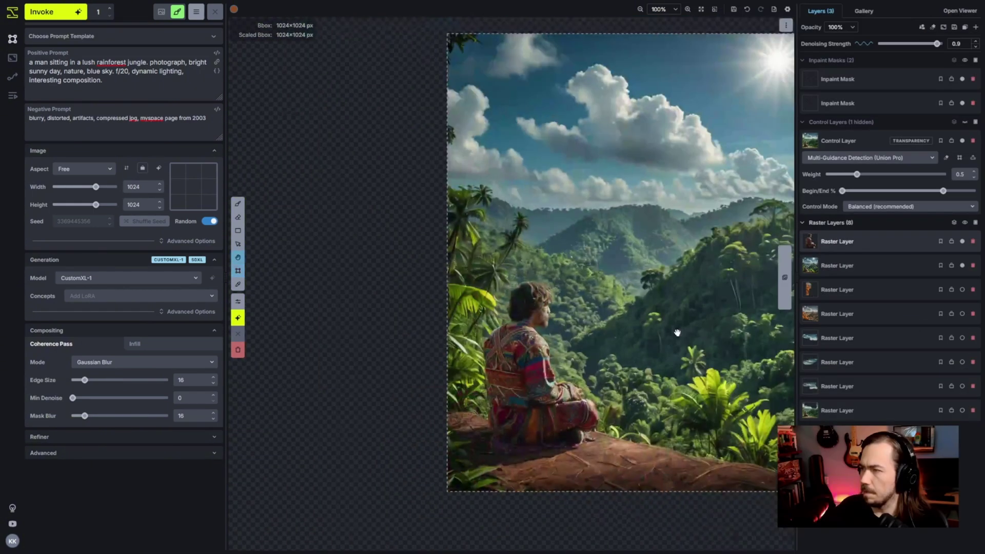
{"action": "scroll", "coordinate": [595, 343], "scroll_direction": "up", "scroll_amount": 2}
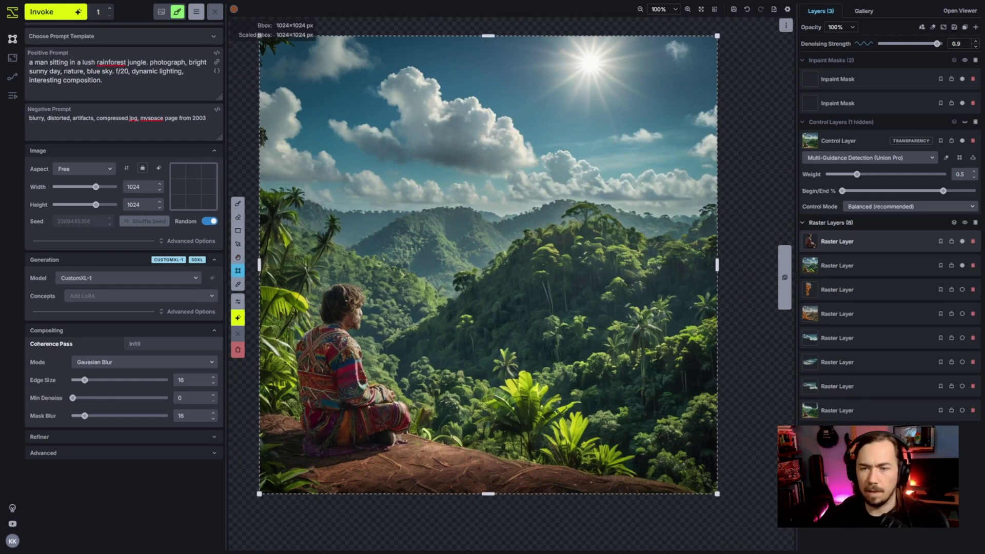
Step: Mask both edges of the man's back with a smaller inpaint brush and regenerate at low strength
{"action": "left_click", "coordinate": [862, 79]}
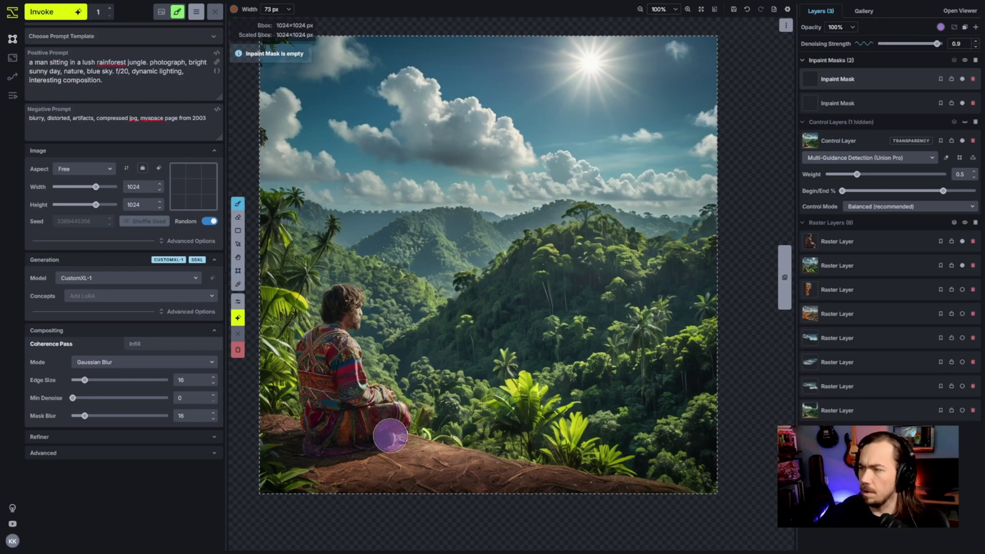
{"action": "scroll", "coordinate": [339, 458], "scroll_direction": "up", "scroll_amount": 5}
{"action": "scroll", "coordinate": [362, 450], "scroll_direction": "up", "scroll_amount": 3}
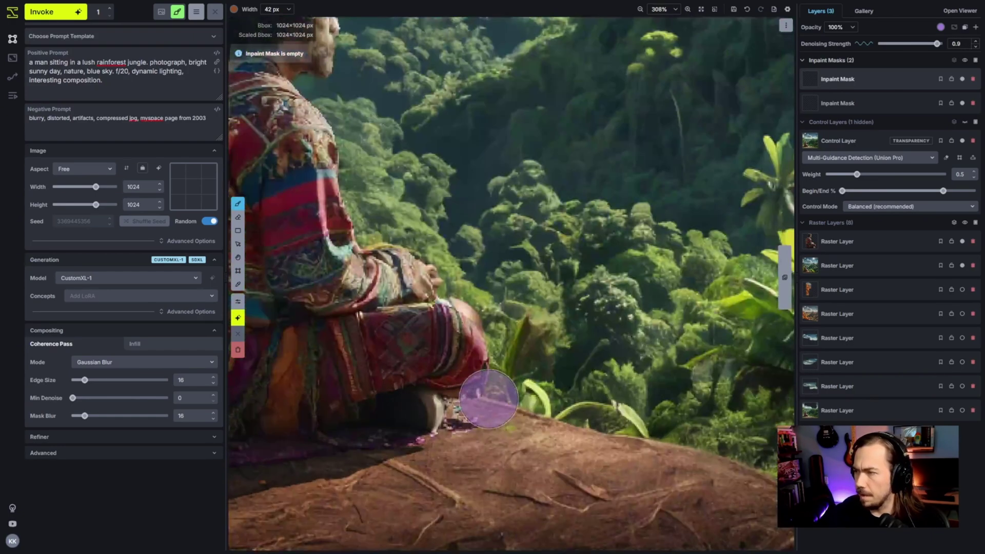
{"action": "key", "text": "bracketleft"}
{"action": "key", "text": "bracketleft"}
{"action": "key", "text": "bracketleft"}
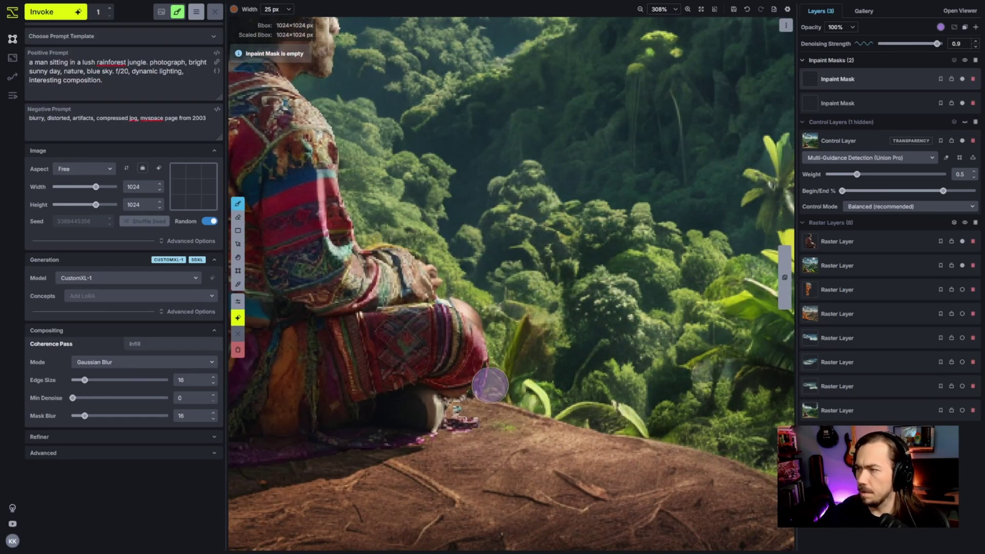
{"action": "key", "text": "bracketleft"}
{"action": "key", "text": "bracketleft"}
{"action": "left_click_drag", "start_coordinate": [485, 389], "coordinate": [407, 248]}
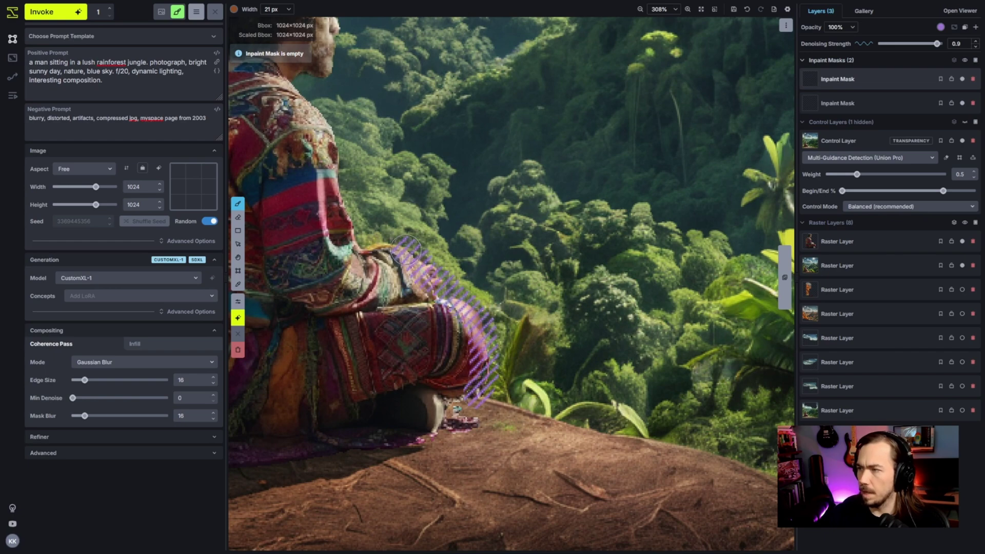
{"action": "scroll", "coordinate": [370, 250], "scroll_direction": "down", "scroll_amount": 5}
{"action": "scroll", "coordinate": [370, 266], "scroll_direction": "down", "scroll_amount": 3}
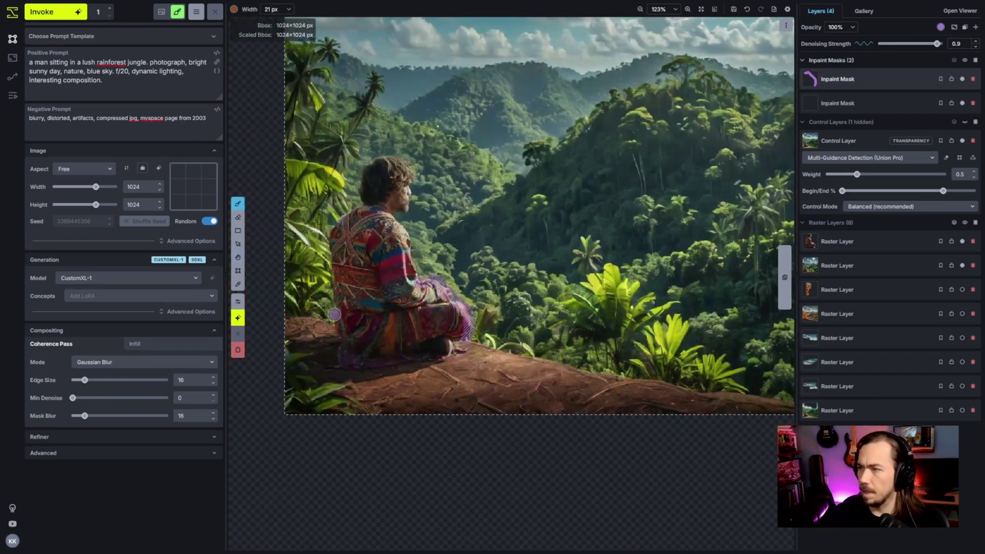
{"action": "mouse_move", "coordinate": [335, 314]}
{"action": "left_mouse_down"}
{"action": "mouse_move", "coordinate": [325, 260]}
{"action": "mouse_move", "coordinate": [337, 351]}
{"action": "left_mouse_up"}
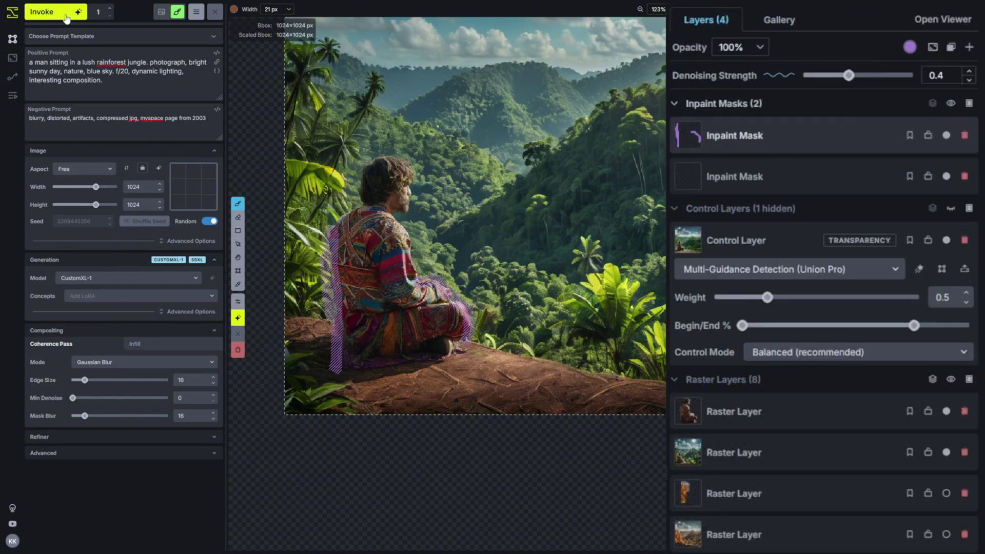
{"action": "left_click", "coordinate": [66, 14]}
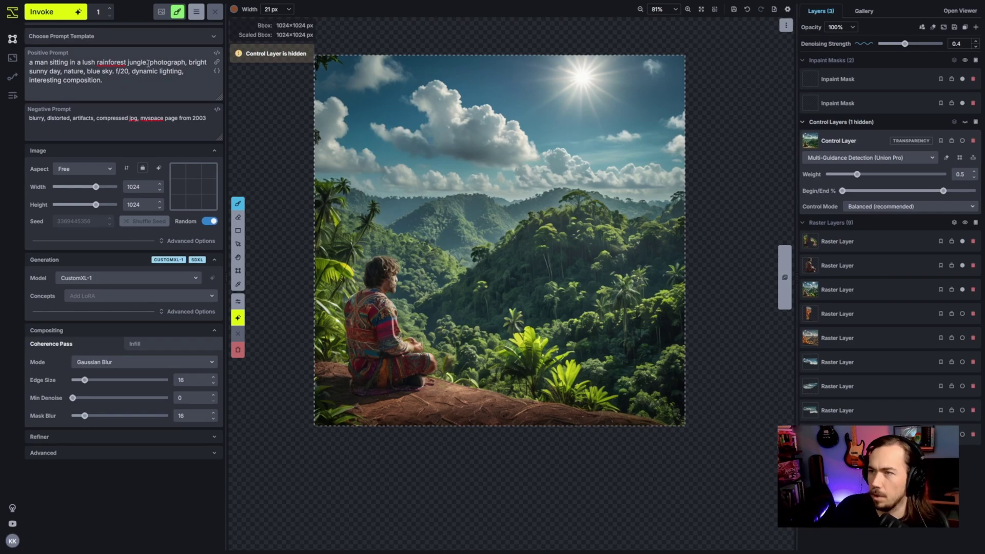
{"action": "type", "text": "a"}
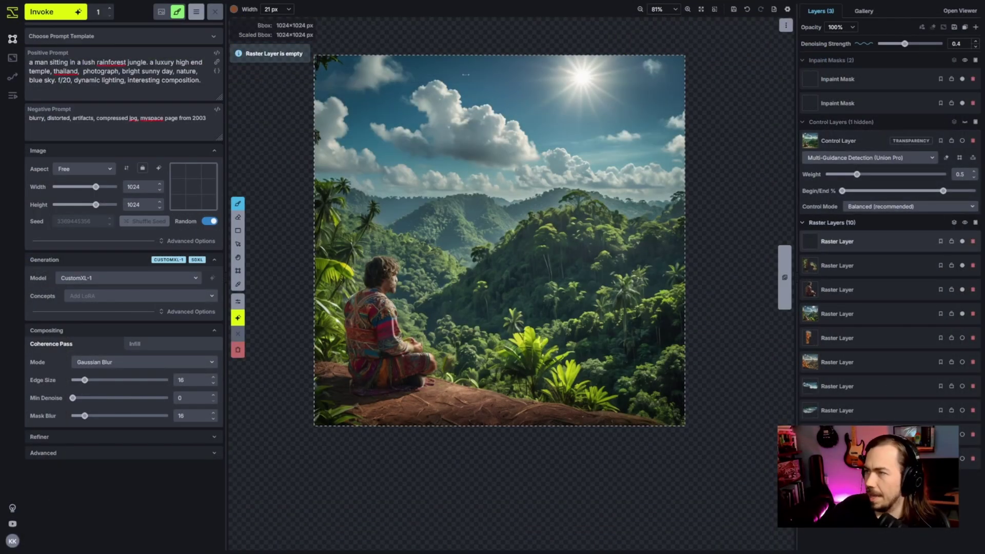
Step: Paste the copied temple image with Ctrl+V to bring up the Paste To options
{"action": "left_click", "coordinate": [234, 9]}
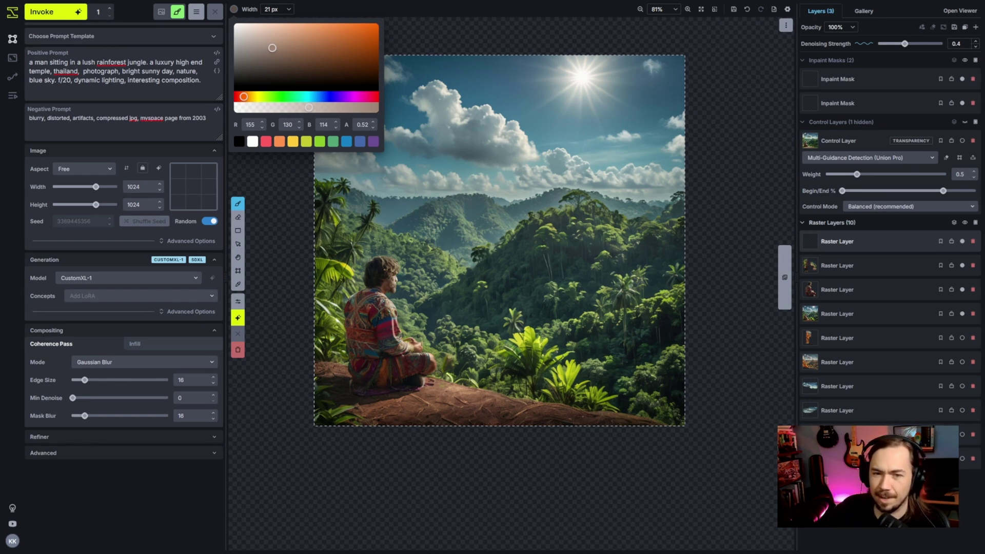
{"action": "left_click", "coordinate": [607, 137]}
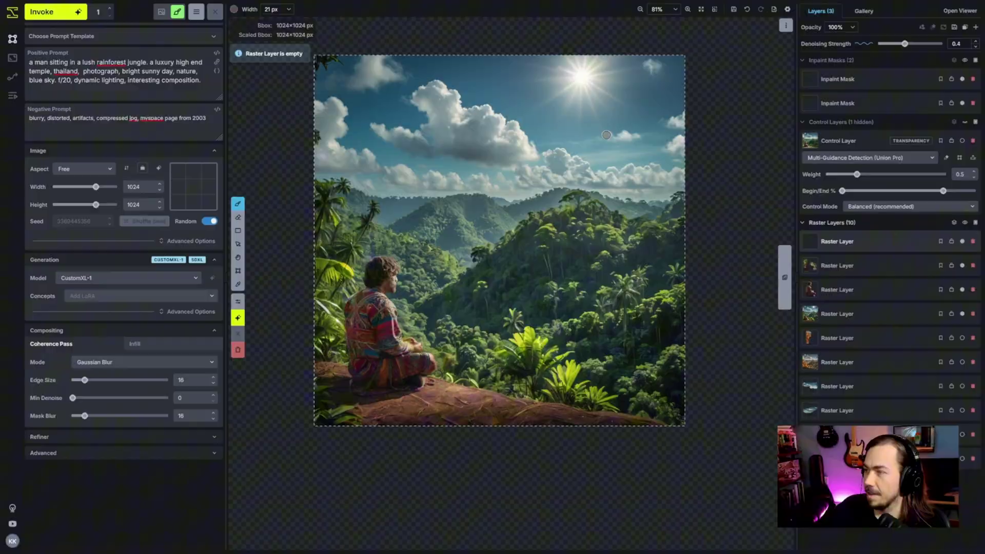
{"action": "key", "text": "ctrl+v"}
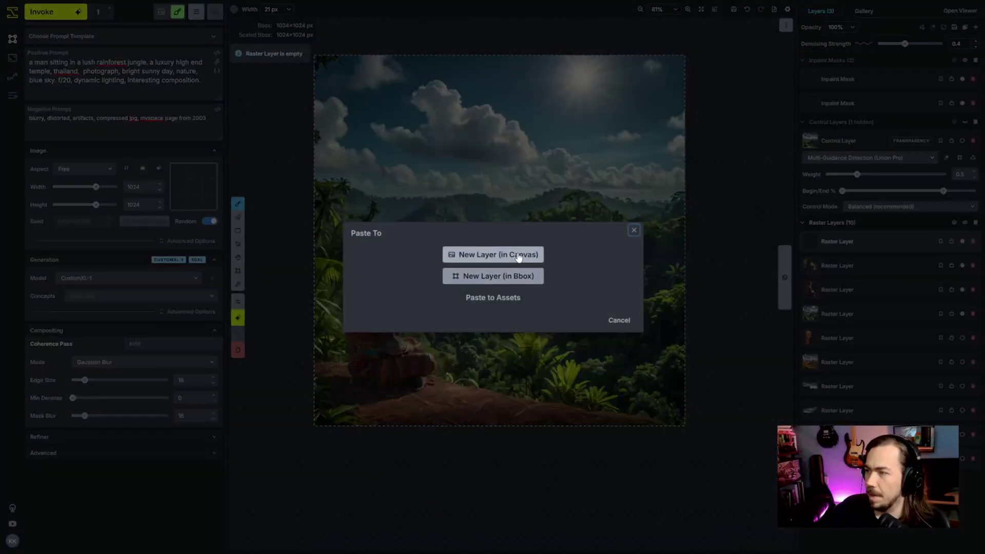
Step: Paste the temple photo as a new canvas layer, moved and scaled onto the right-hand hills
{"action": "left_click", "coordinate": [497, 276]}
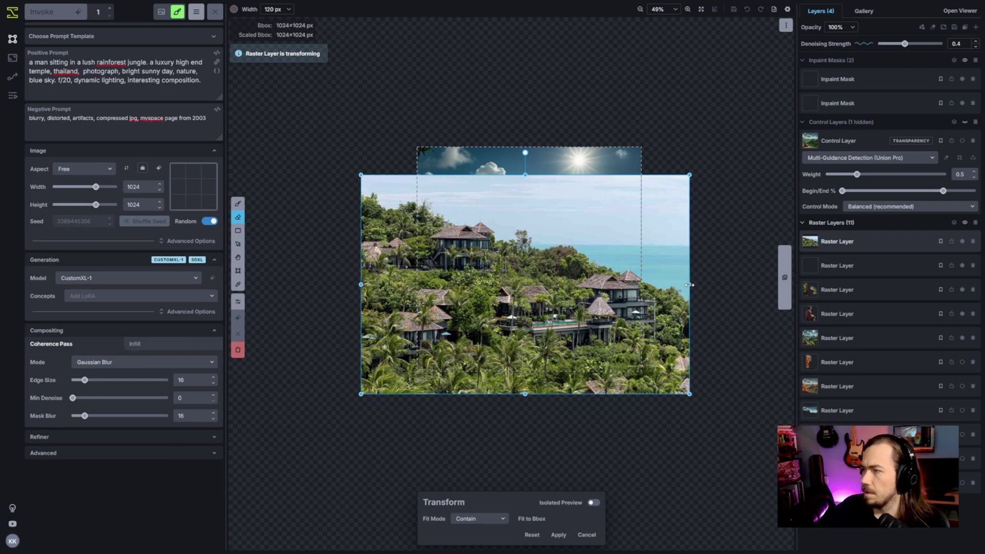
{"action": "left_click_drag", "start_coordinate": [678, 285], "coordinate": [566, 207]}
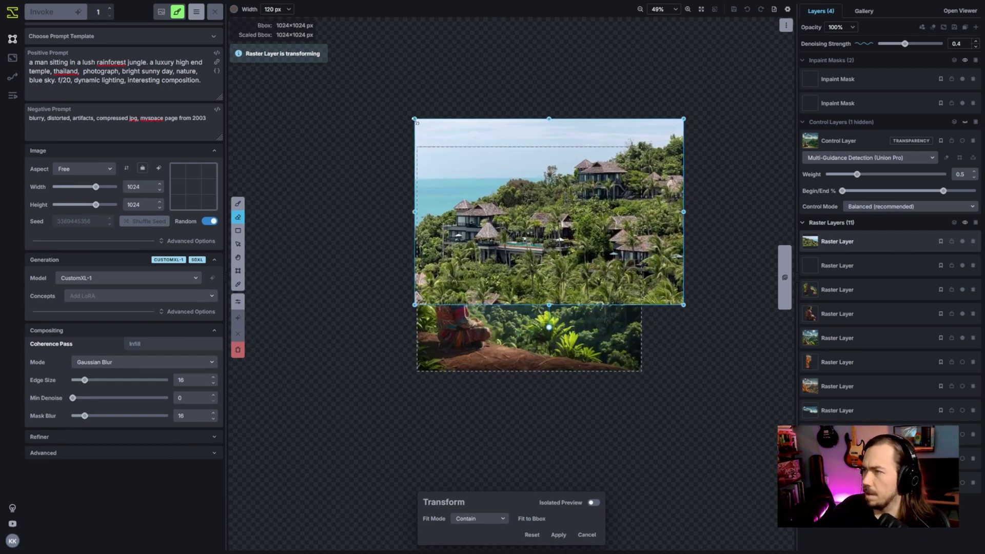
{"action": "left_click_drag", "start_coordinate": [417, 119], "coordinate": [503, 220]}
{"action": "left_click", "coordinate": [559, 534]}
{"action": "scroll", "coordinate": [574, 245], "scroll_direction": "up", "scroll_amount": 3}
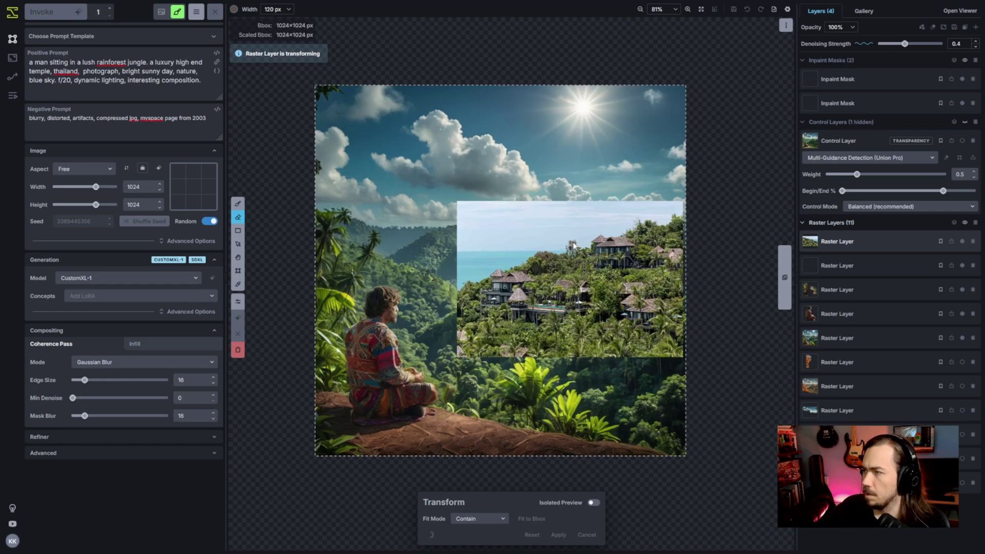
{"action": "scroll", "coordinate": [574, 245], "scroll_direction": "up", "scroll_amount": 3}
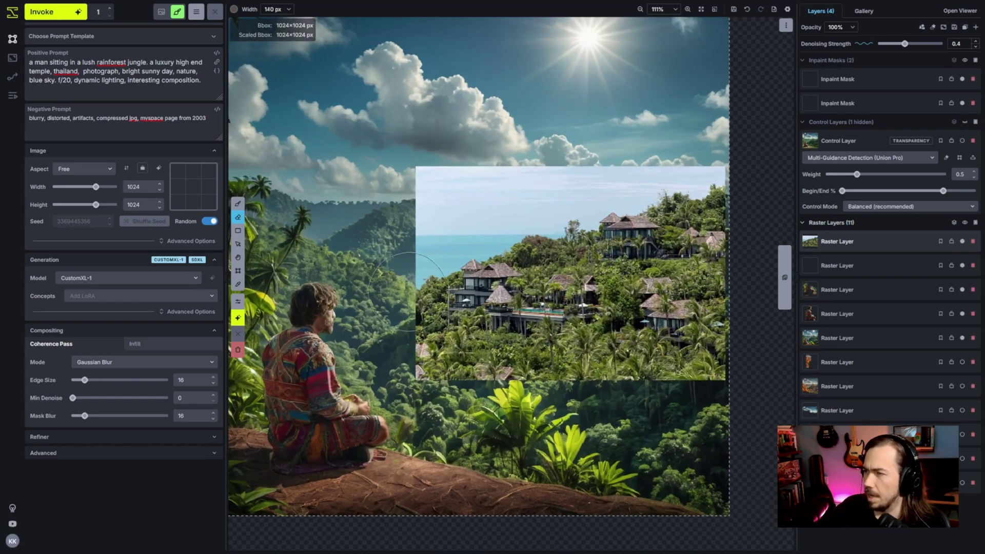
Step: Erase the sea, leftover sky and lower edge from the pasted temple image
{"action": "mouse_move", "coordinate": [399, 296]}
{"action": "left_mouse_down"}
{"action": "mouse_move", "coordinate": [484, 235]}
{"action": "mouse_move", "coordinate": [589, 185]}
{"action": "mouse_move", "coordinate": [717, 193]}
{"action": "left_mouse_up"}
{"action": "left_click_drag", "start_coordinate": [554, 177], "coordinate": [416, 200]}
{"action": "left_click_drag", "start_coordinate": [408, 355], "coordinate": [716, 385]}
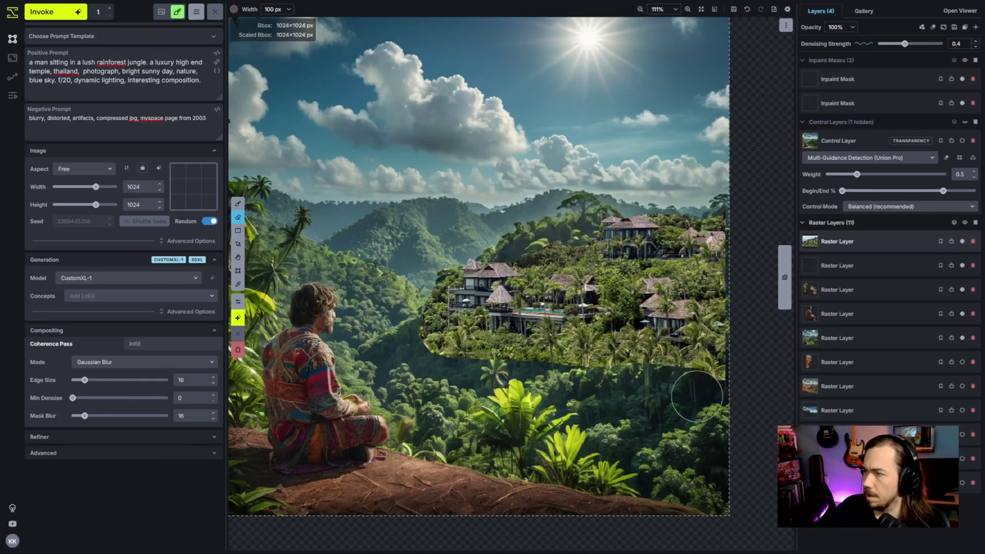
{"action": "scroll", "coordinate": [709, 277], "scroll_direction": "down", "scroll_amount": 2}
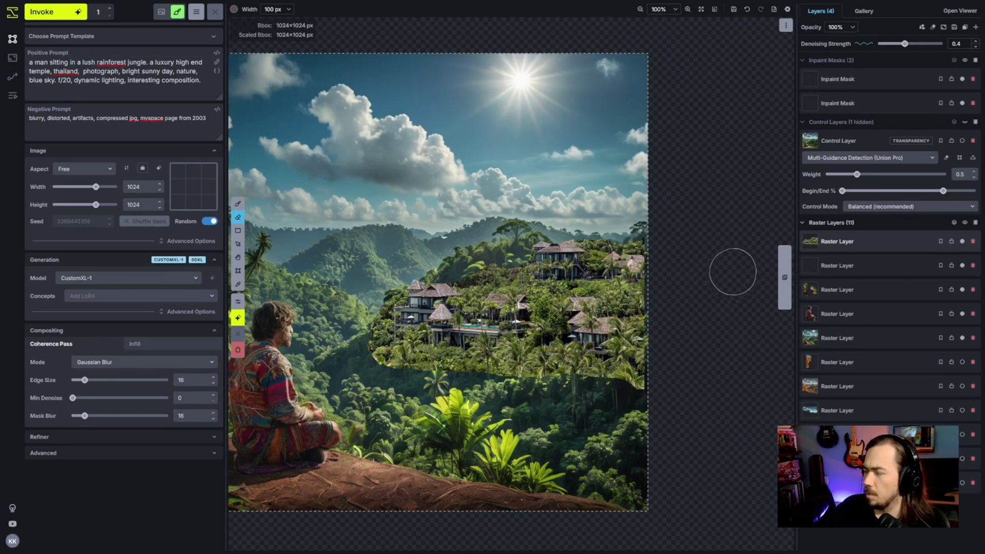
Step: Create regional guidance from the temple layer with the prompt 'a luxury high end temple, thailand'
{"action": "right_click", "coordinate": [885, 243]}
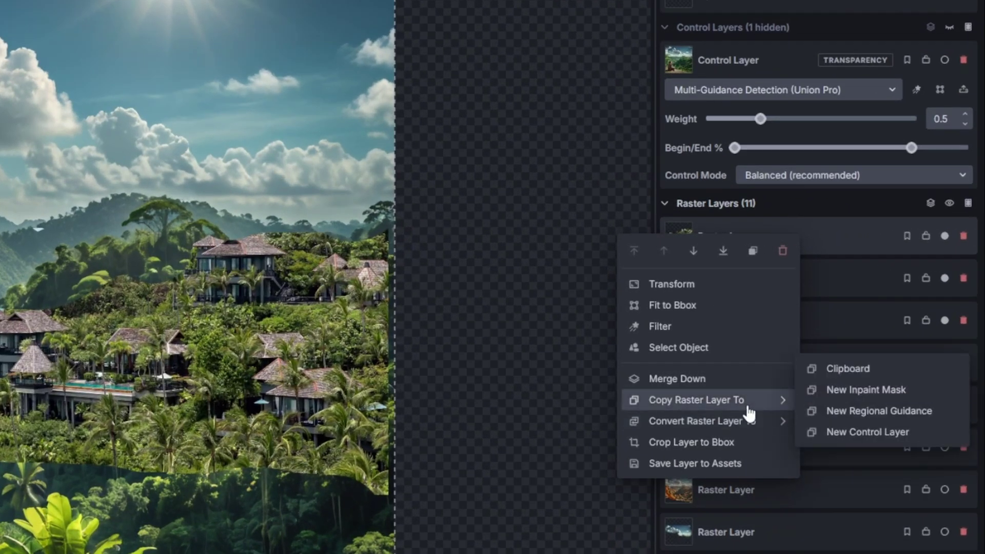
{"action": "left_click", "coordinate": [872, 420]}
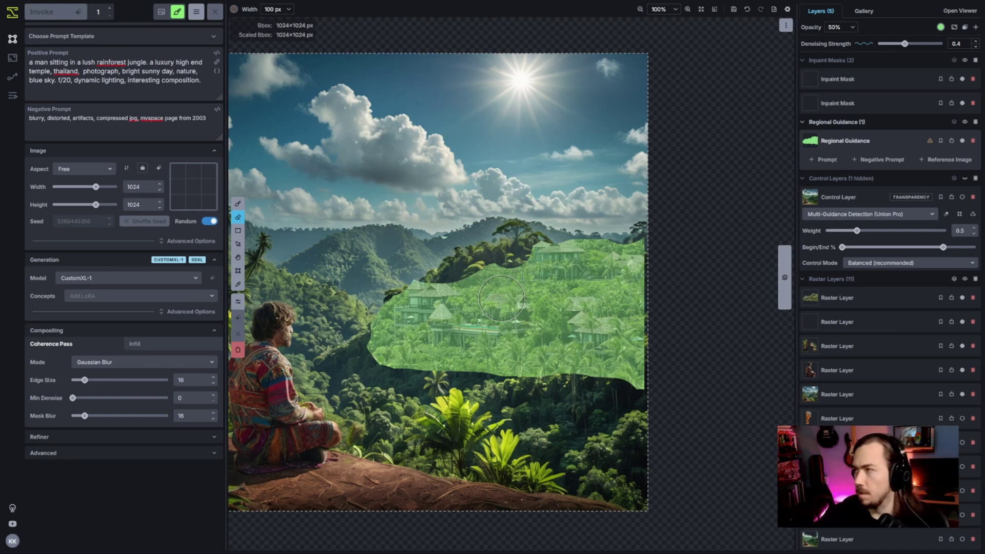
{"action": "left_click", "coordinate": [829, 159]}
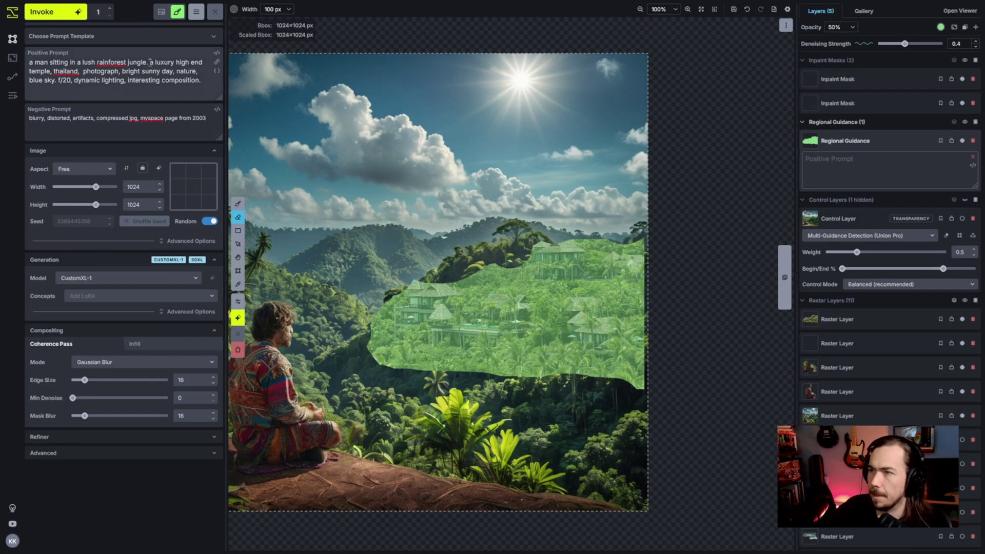
{"action": "left_click_drag", "start_coordinate": [151, 62], "coordinate": [81, 72]}
{"action": "key", "text": "ctrl+c"}
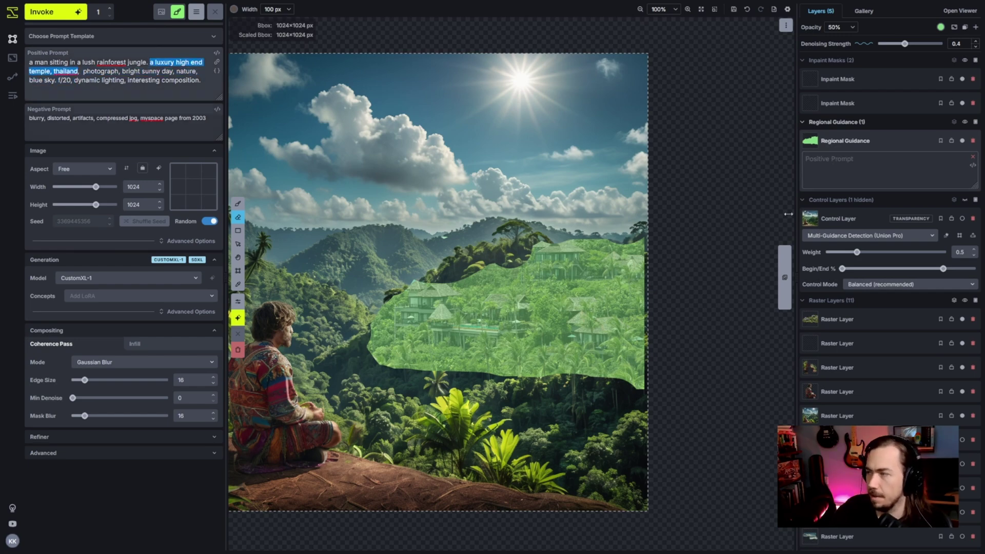
{"action": "left_click", "coordinate": [889, 166]}
{"action": "key", "text": "ctrl+v"}
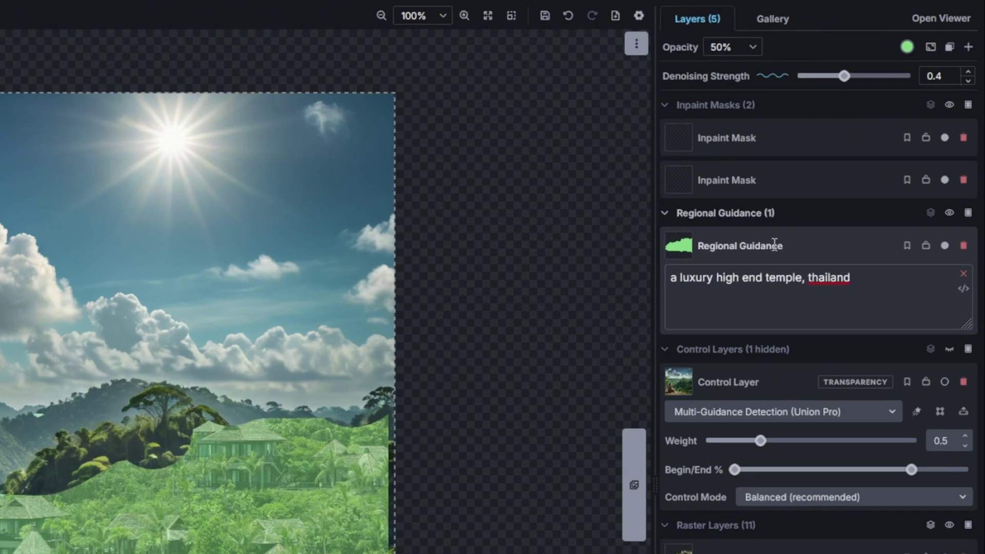
Step: Copy the temple region into a new inpaint mask and delete the empty inpaint masks
{"action": "right_click", "coordinate": [847, 148]}
{"action": "mouse_move", "coordinate": [677, 463]}
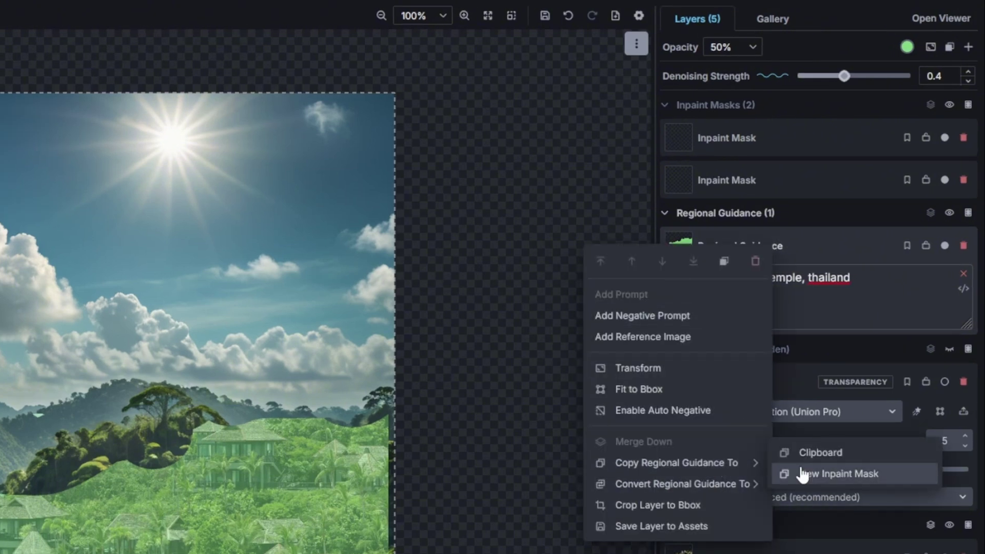
{"action": "left_click", "coordinate": [816, 473]}
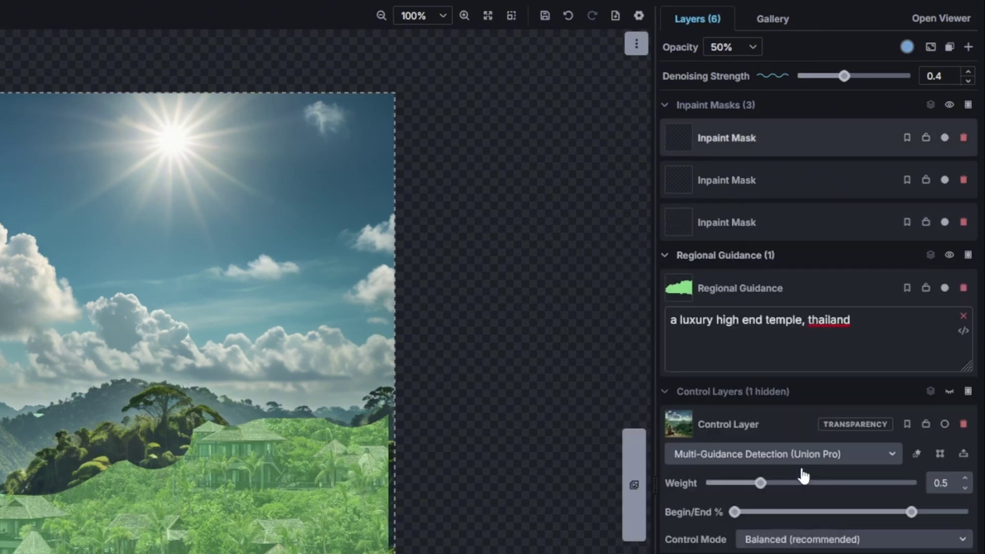
{"action": "left_click", "coordinate": [963, 182]}
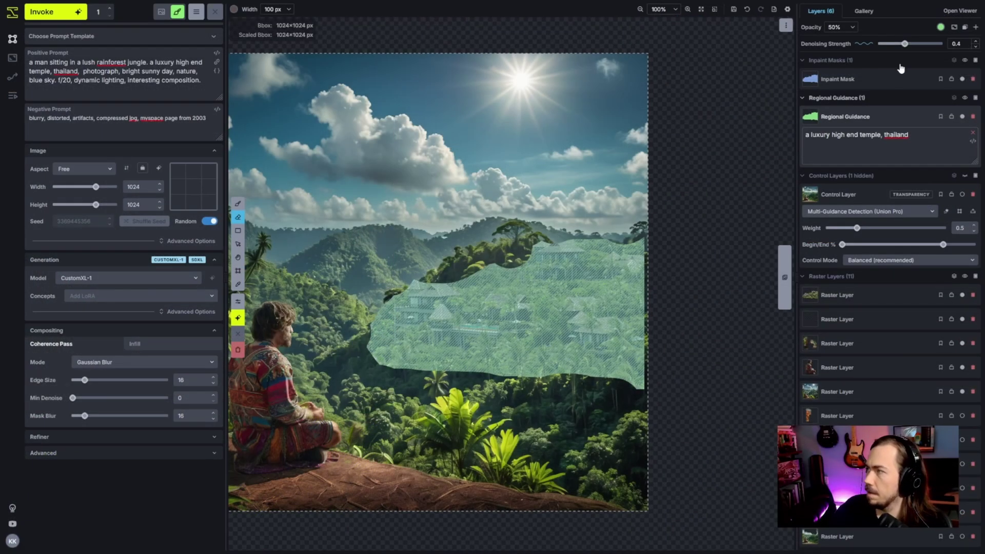
Step: Raise Denoising Strength to 0.65 and generate the masked temple area
{"action": "left_click_drag", "start_coordinate": [906, 44], "coordinate": [923, 44]}
{"action": "left_click", "coordinate": [53, 12]}
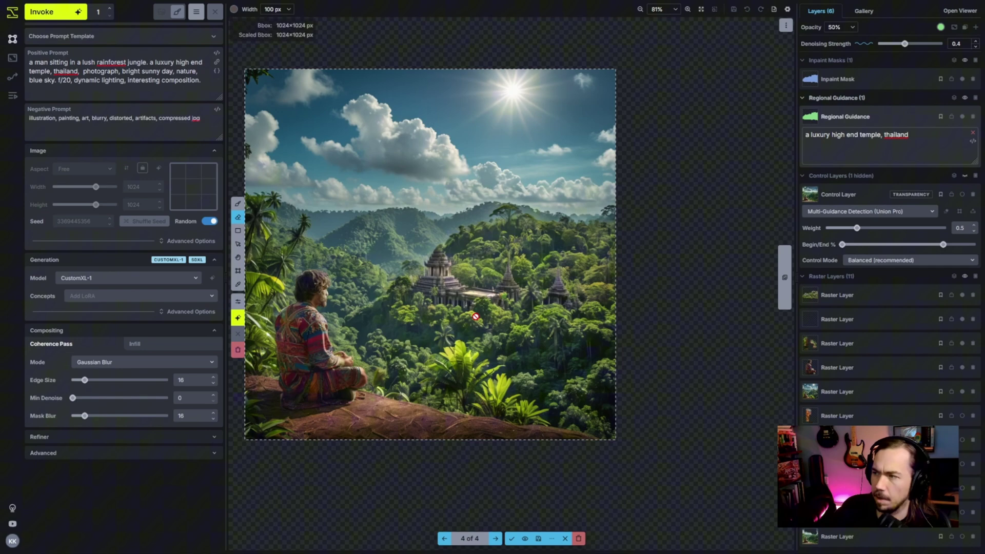
{"action": "scroll", "coordinate": [514, 356], "scroll_direction": "up", "scroll_amount": 5}
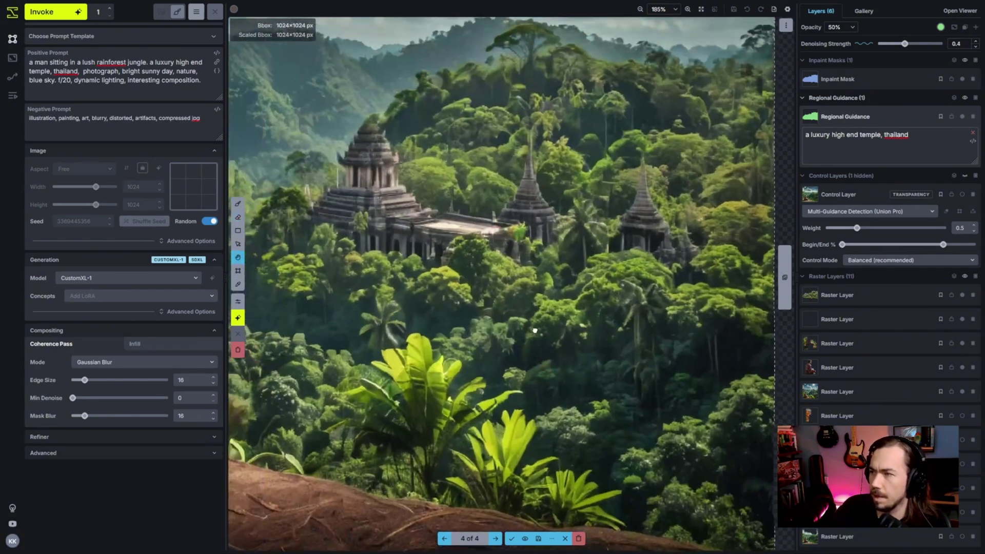
Step: Inspect and accept the generated temple, then empty the inpaint mask
{"action": "left_click_drag", "start_coordinate": [537, 354], "coordinate": [611, 404]}
{"action": "scroll", "coordinate": [612, 404], "scroll_direction": "down", "scroll_amount": 4}
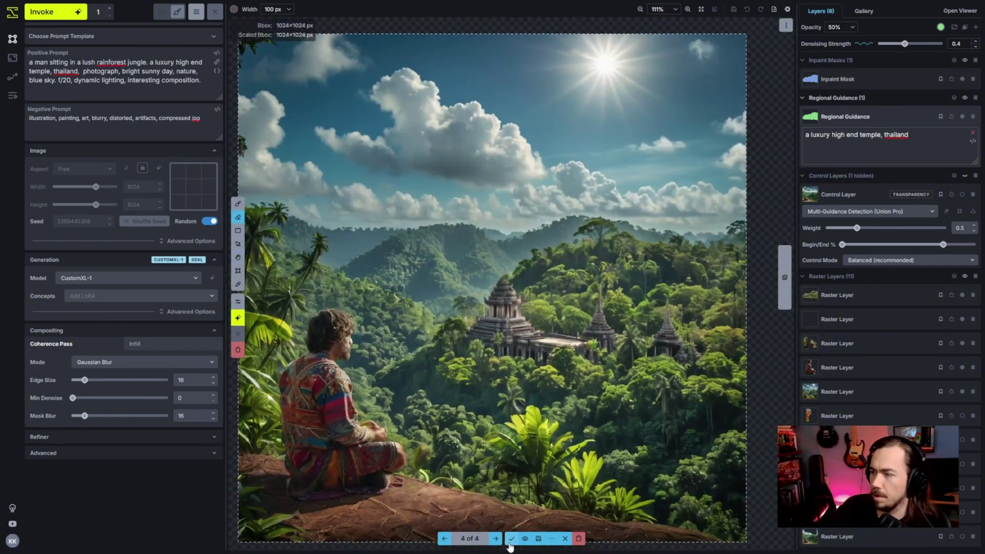
{"action": "left_click", "coordinate": [512, 538]}
{"action": "scroll", "coordinate": [512, 446], "scroll_direction": "down", "scroll_amount": 3}
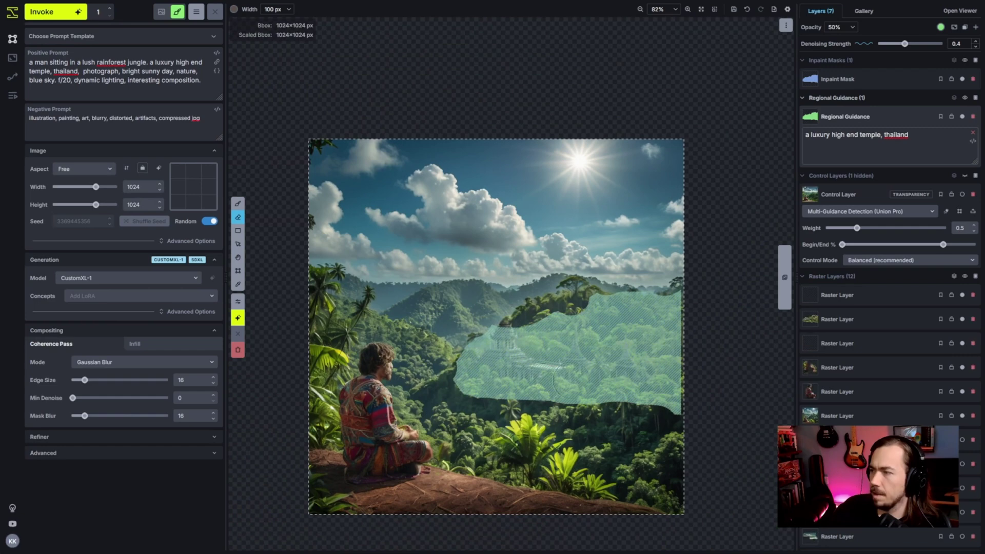
{"action": "left_click", "coordinate": [877, 77]}
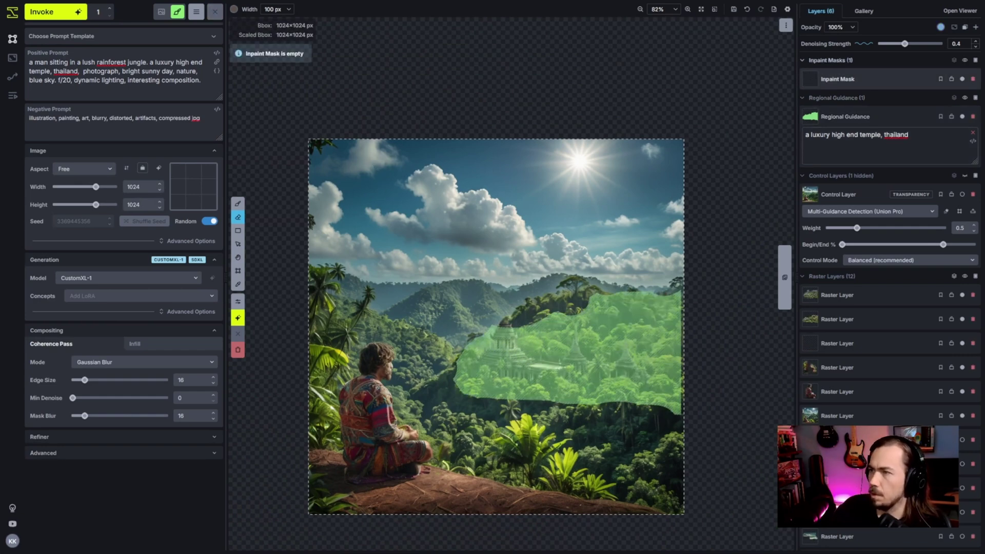
Step: Shrink the generation box to 576×448 around the temple and hide the regional guidance
{"action": "key", "text": "c"}
{"action": "left_click_drag", "start_coordinate": [307, 140], "coordinate": [458, 286]}
{"action": "left_click_drag", "start_coordinate": [684, 512], "coordinate": [670, 450]}
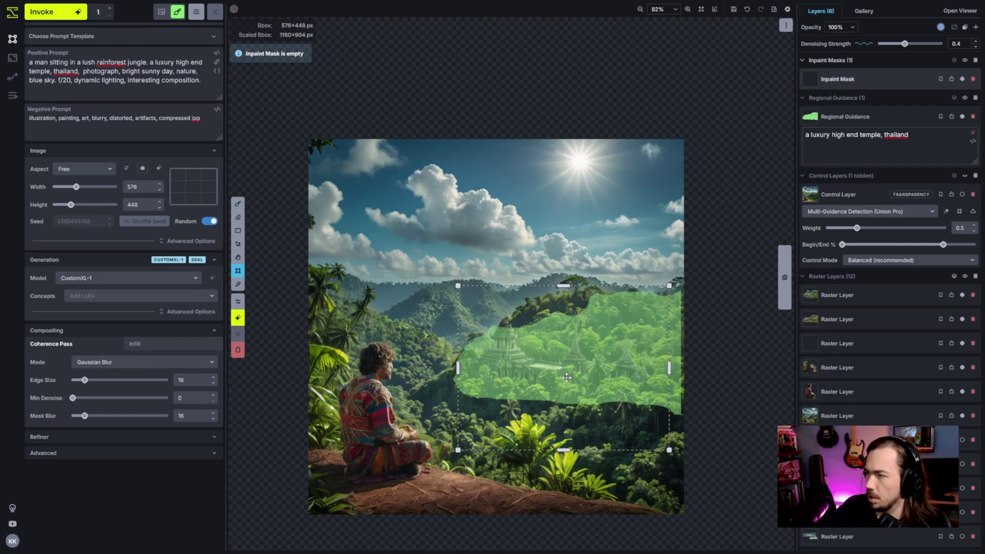
{"action": "scroll", "coordinate": [566, 378], "scroll_direction": "up", "scroll_amount": 3}
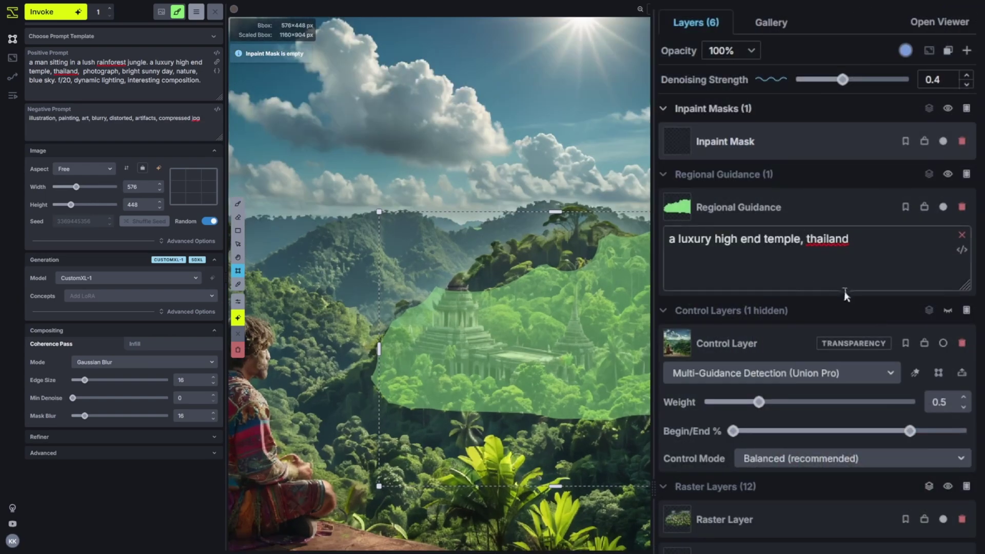
{"action": "left_click", "coordinate": [948, 174]}
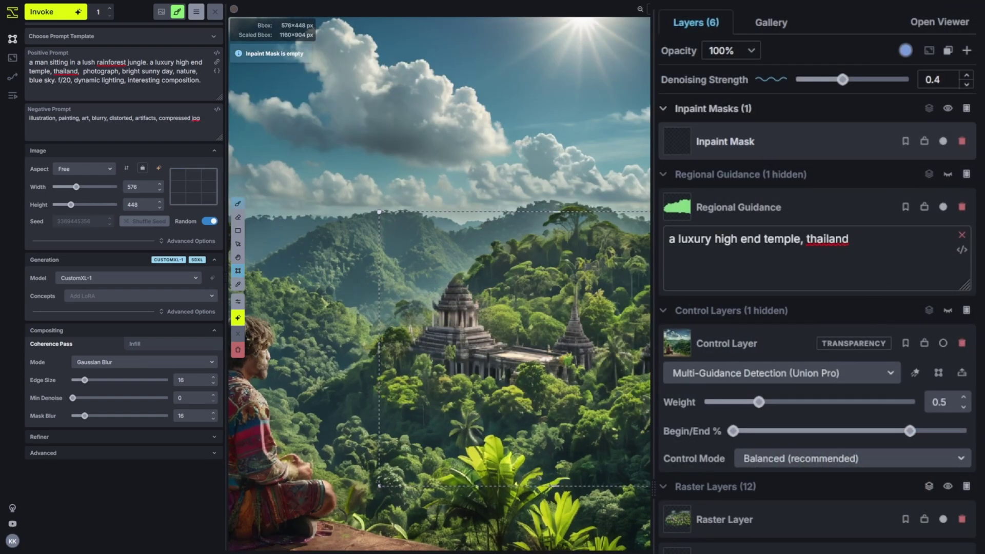
Step: Mask the temple, delete 'a man sitting in' from the prompt, set box height 352 and regenerate
{"action": "mouse_move", "coordinate": [434, 362]}
{"action": "left_mouse_down"}
{"action": "mouse_move", "coordinate": [462, 293]}
{"action": "mouse_move", "coordinate": [469, 355]}
{"action": "mouse_move", "coordinate": [501, 347]}
{"action": "mouse_move", "coordinate": [570, 362]}
{"action": "mouse_move", "coordinate": [585, 308]}
{"action": "mouse_move", "coordinate": [662, 347]}
{"action": "mouse_move", "coordinate": [578, 308]}
{"action": "mouse_move", "coordinate": [524, 357]}
{"action": "left_mouse_up"}
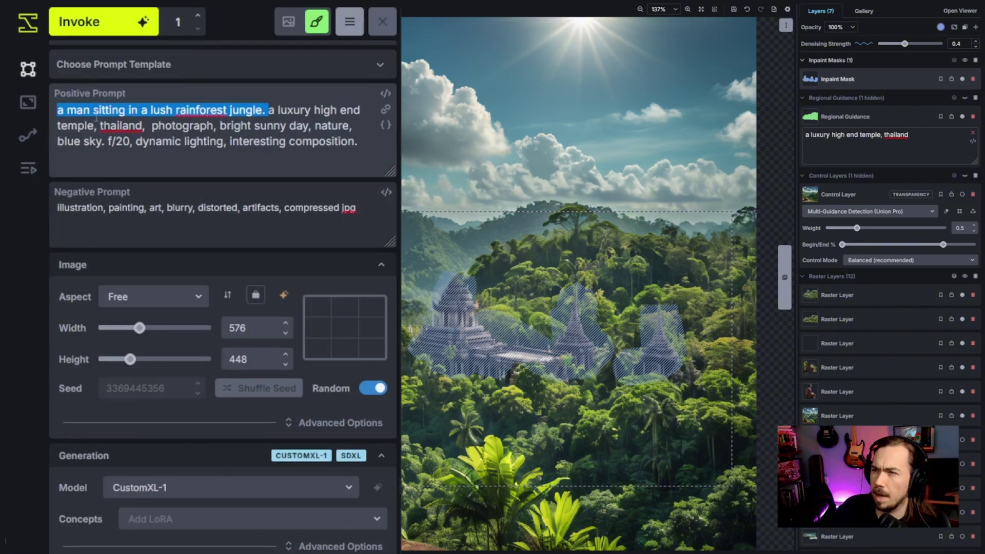
{"action": "left_click", "coordinate": [57, 109]}
{"action": "left_click_drag", "start_coordinate": [57, 109], "coordinate": [140, 110]}
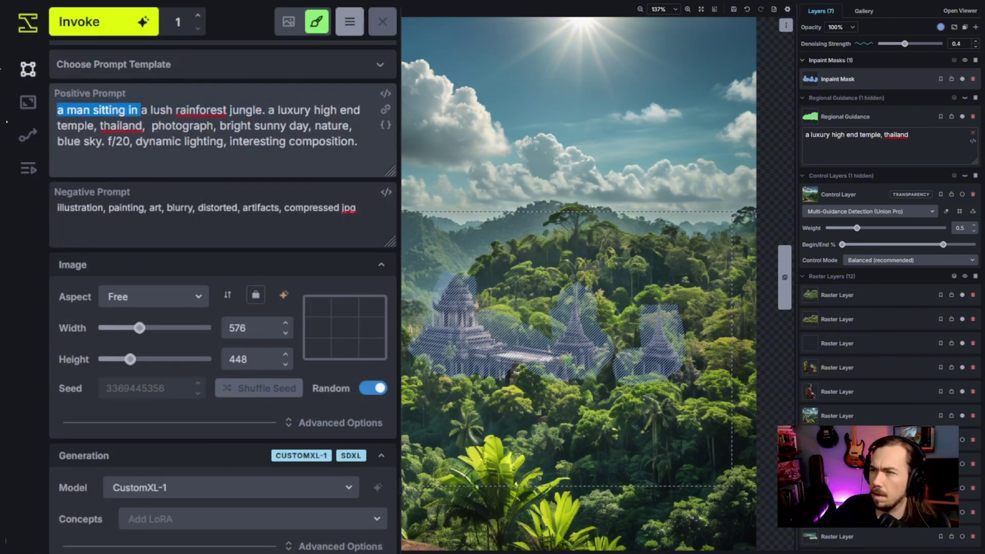
{"action": "key", "text": "BackSpace"}
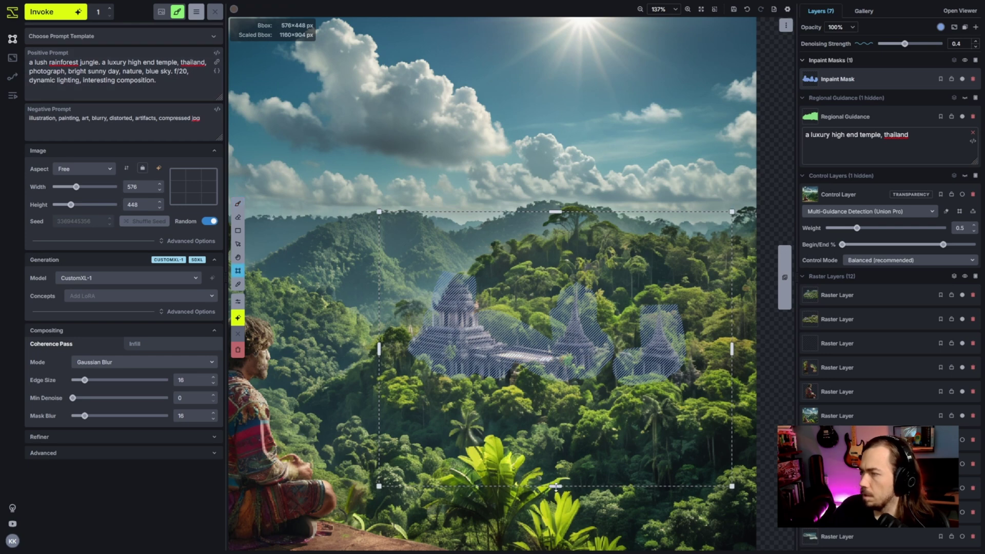
{"action": "left_click_drag", "start_coordinate": [556, 491], "coordinate": [567, 375]}
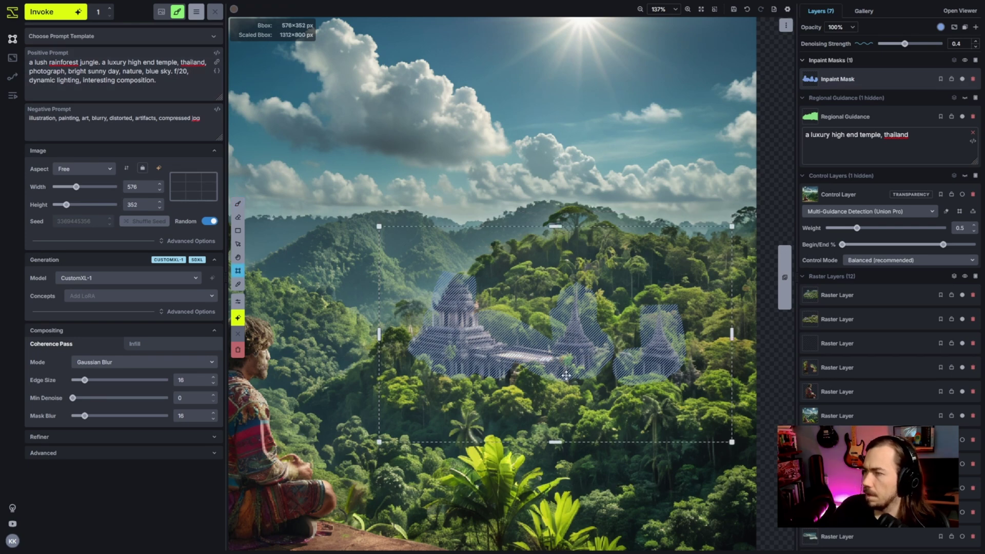
{"action": "left_click", "coordinate": [54, 12]}
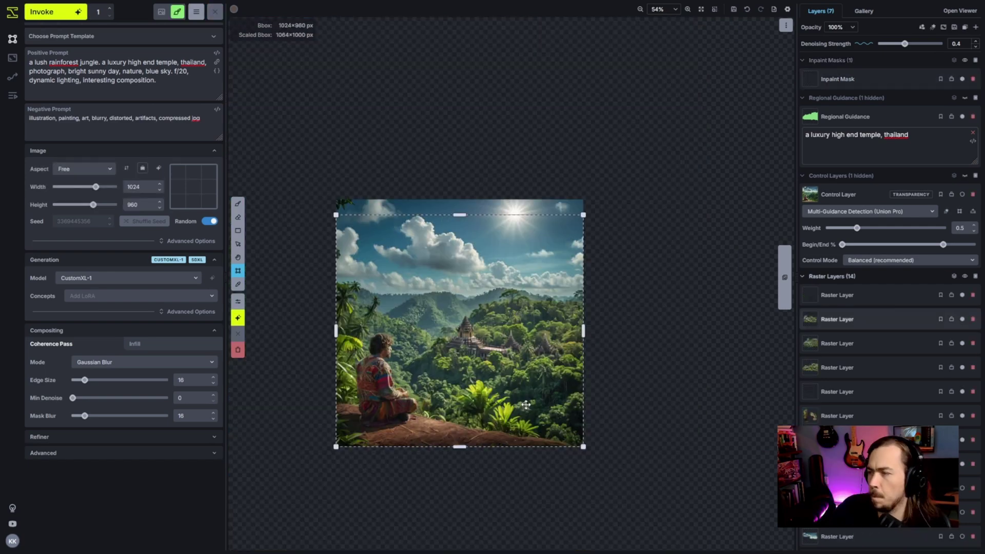
{"action": "scroll", "coordinate": [531, 391], "scroll_direction": "up", "scroll_amount": 2}
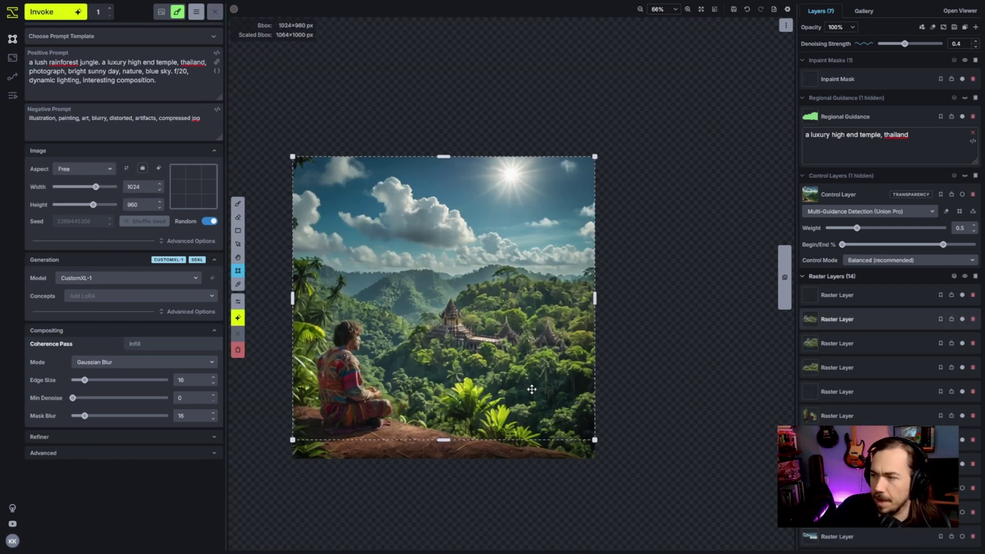
{"action": "scroll", "coordinate": [531, 390], "scroll_direction": "up", "scroll_amount": 2}
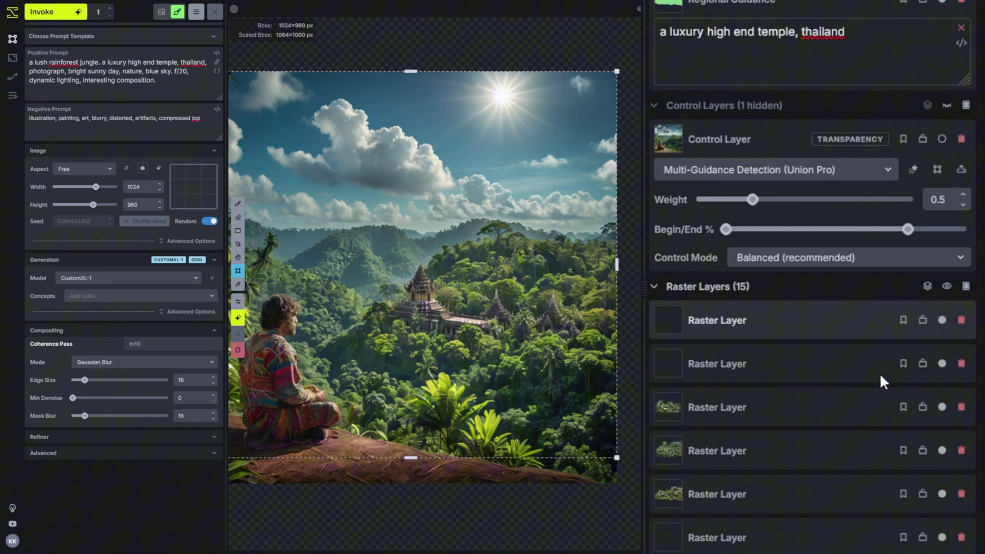
{"action": "scroll", "coordinate": [882, 368], "scroll_direction": "down", "scroll_amount": 3}
{"action": "scroll", "coordinate": [880, 308], "scroll_direction": "up", "scroll_amount": 2}
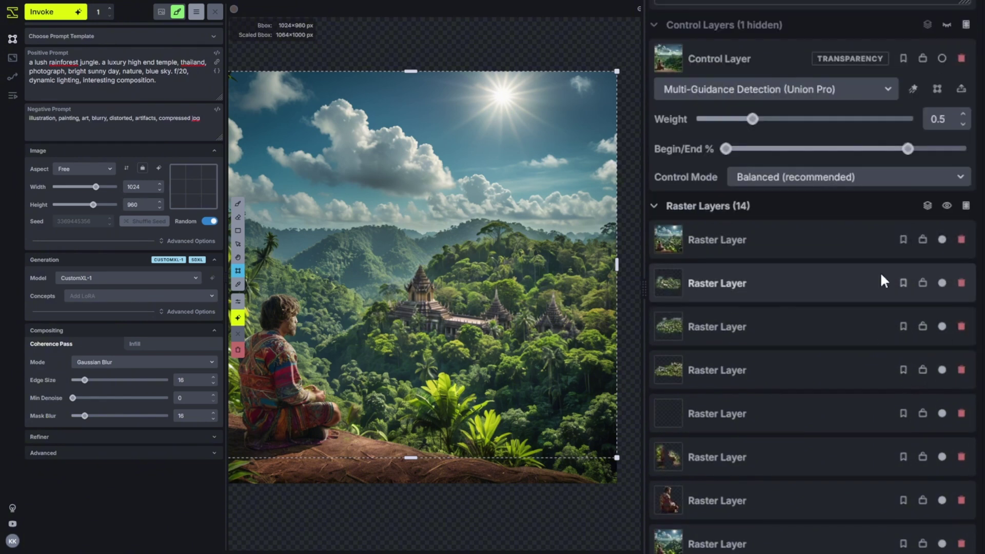
Step: Delete the leftover raster layers until only three remain
{"action": "left_click", "coordinate": [962, 284]}
{"action": "left_click", "coordinate": [963, 285]}
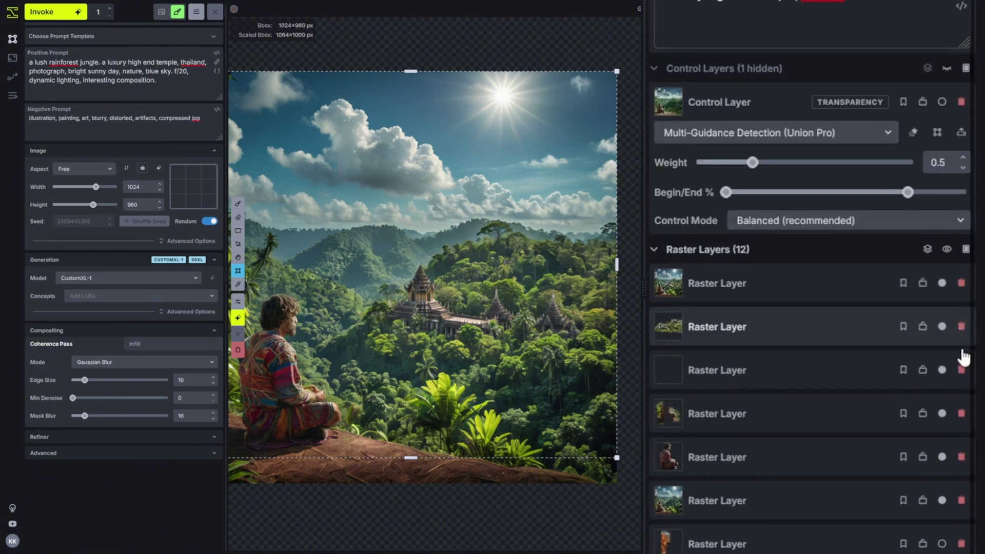
{"action": "left_click", "coordinate": [962, 369]}
{"action": "left_click", "coordinate": [962, 413]}
{"action": "left_click", "coordinate": [963, 370]}
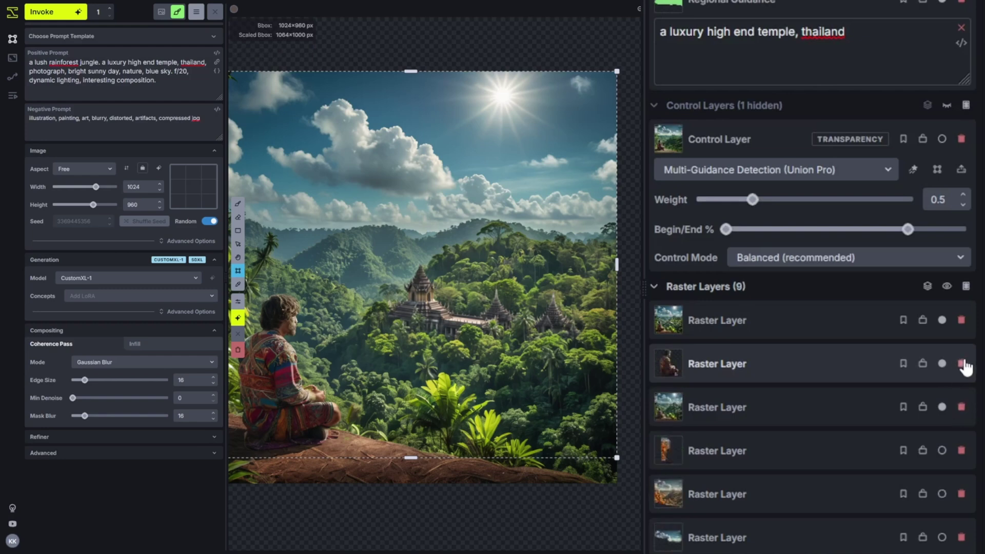
{"action": "left_click", "coordinate": [942, 363]}
{"action": "left_click", "coordinate": [962, 407]}
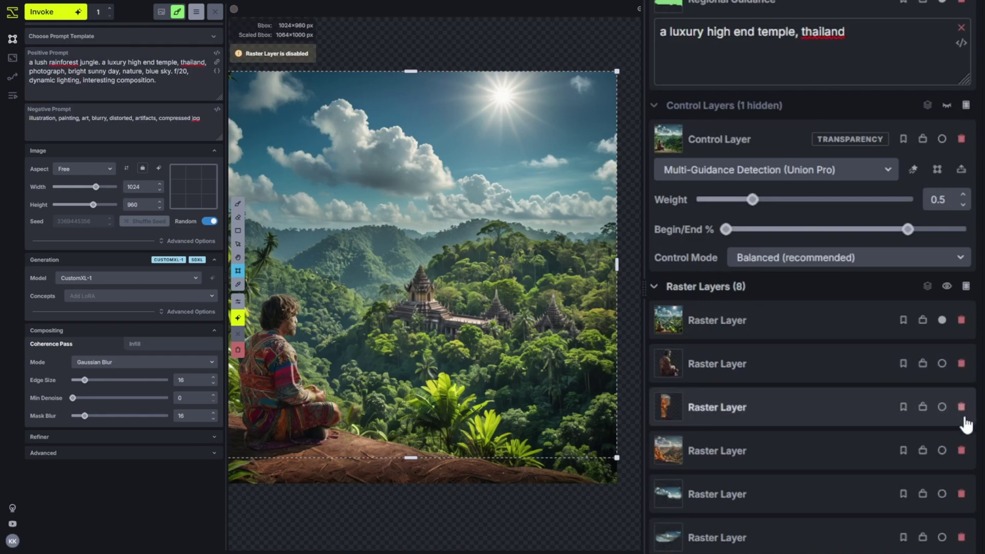
{"action": "left_click", "coordinate": [963, 407]}
{"action": "left_click", "coordinate": [962, 407]}
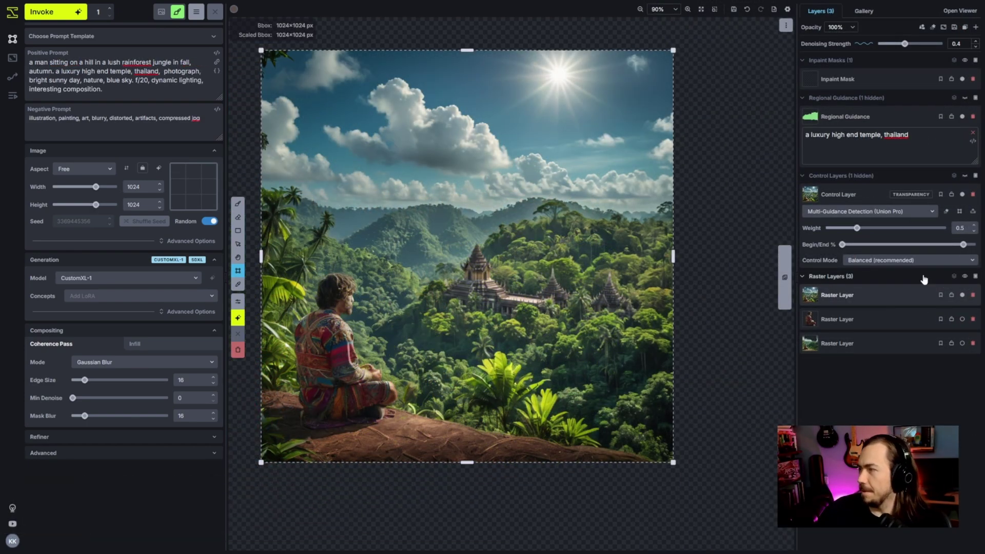
Step: Paint a semi-transparent grey cloud blob over the distant mountains on a new raster layer
{"action": "left_click", "coordinate": [978, 277]}
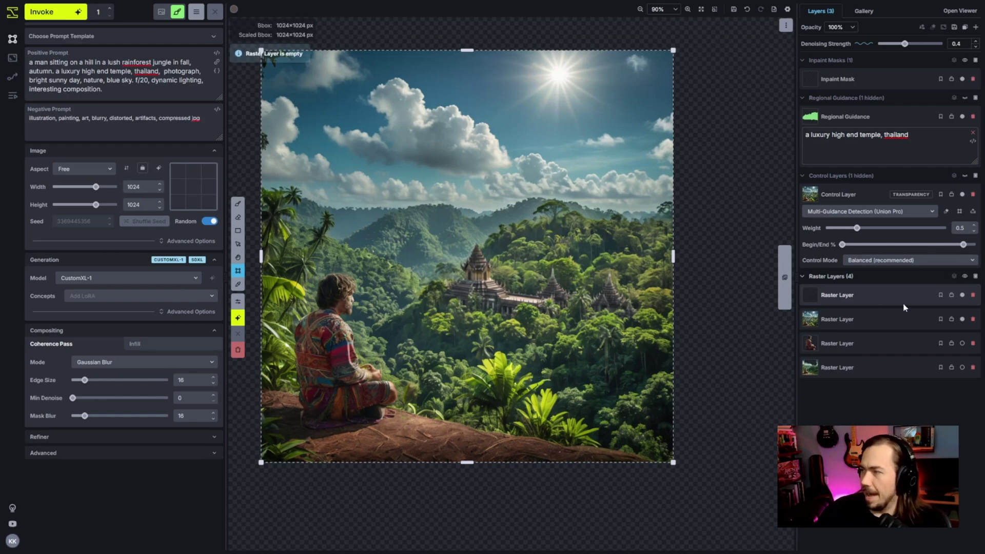
{"action": "key", "text": "b"}
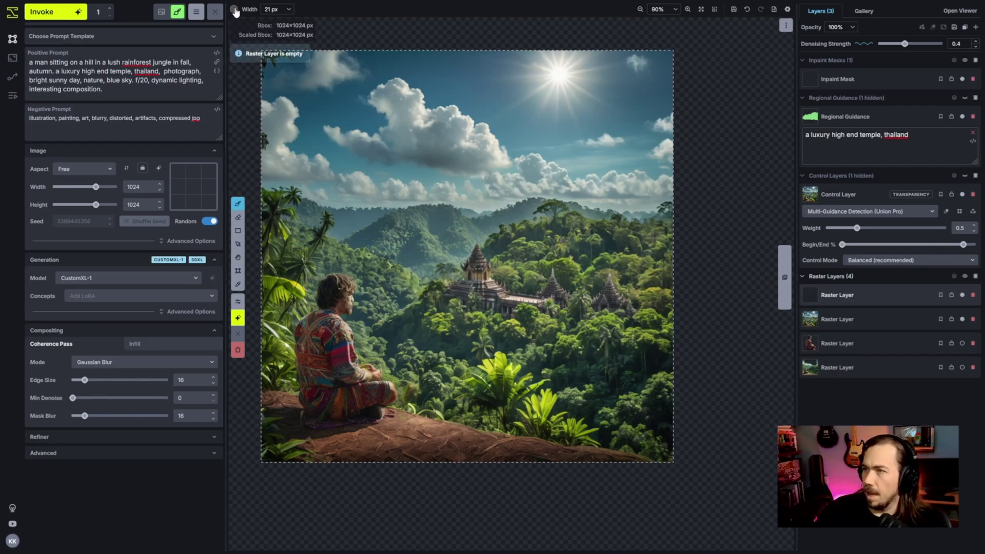
{"action": "left_click", "coordinate": [234, 10]}
{"action": "left_click_drag", "start_coordinate": [369, 107], "coordinate": [309, 107]}
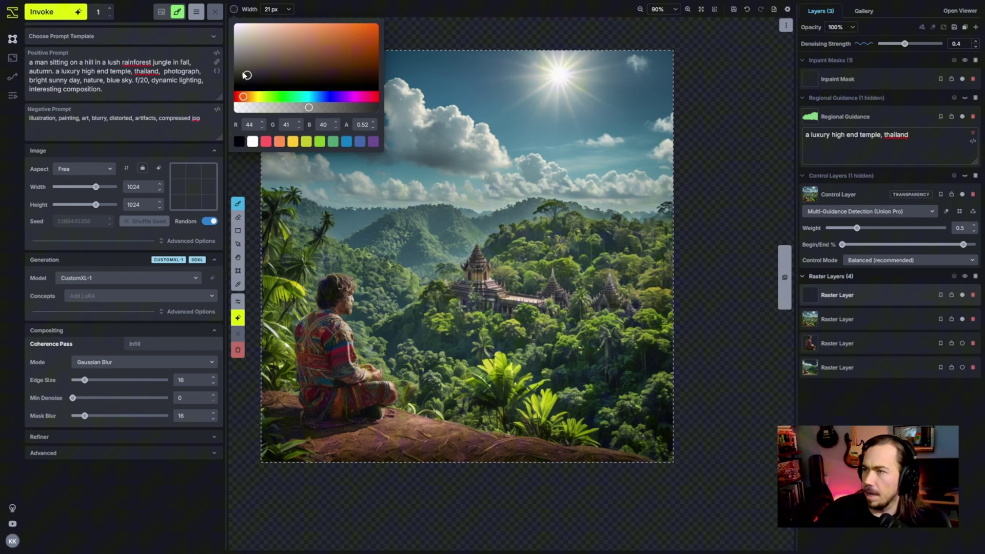
{"action": "left_click_drag", "start_coordinate": [244, 86], "coordinate": [235, 66]}
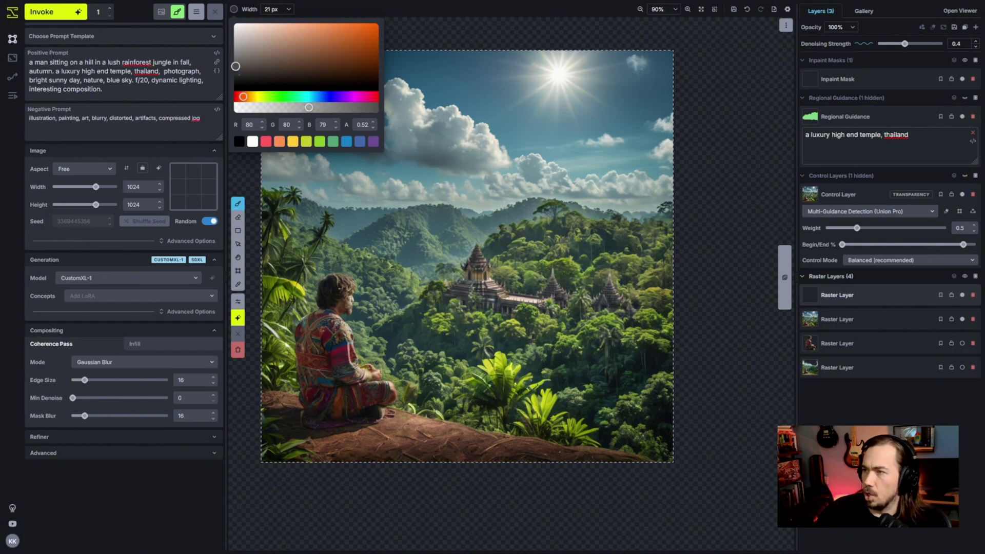
{"action": "left_click", "coordinate": [443, 196]}
{"action": "scroll", "coordinate": [413, 200], "scroll_direction": "up", "scroll_amount": 3}
{"action": "mouse_move", "coordinate": [413, 199]}
{"action": "left_mouse_down"}
{"action": "mouse_move", "coordinate": [462, 178]}
{"action": "mouse_move", "coordinate": [470, 206]}
{"action": "mouse_move", "coordinate": [443, 196]}
{"action": "mouse_move", "coordinate": [504, 181]}
{"action": "mouse_move", "coordinate": [454, 173]}
{"action": "mouse_move", "coordinate": [391, 198]}
{"action": "left_mouse_up"}
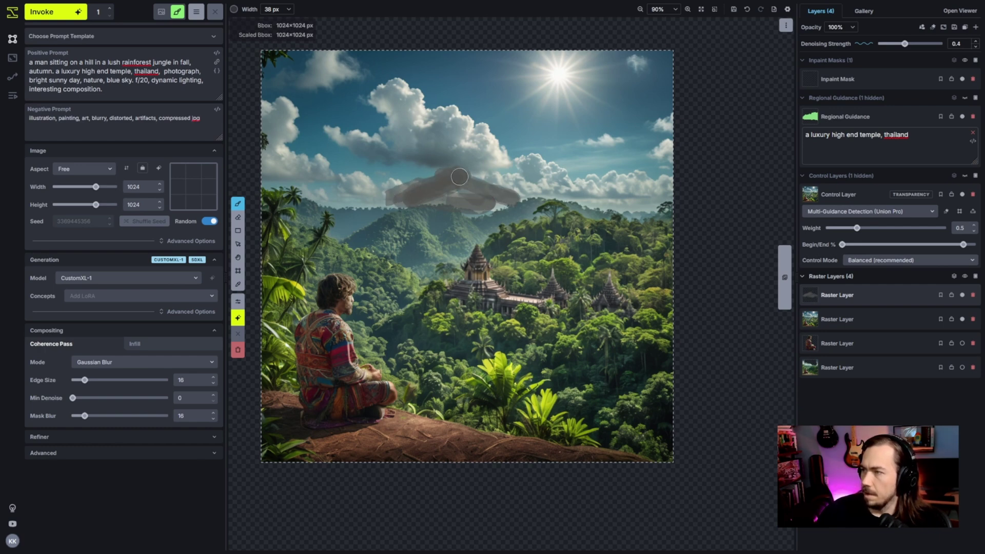
{"action": "mouse_move", "coordinate": [459, 178]}
{"action": "left_mouse_down"}
{"action": "mouse_move", "coordinate": [509, 192]}
{"action": "mouse_move", "coordinate": [463, 173]}
{"action": "mouse_move", "coordinate": [486, 201]}
{"action": "left_mouse_up"}
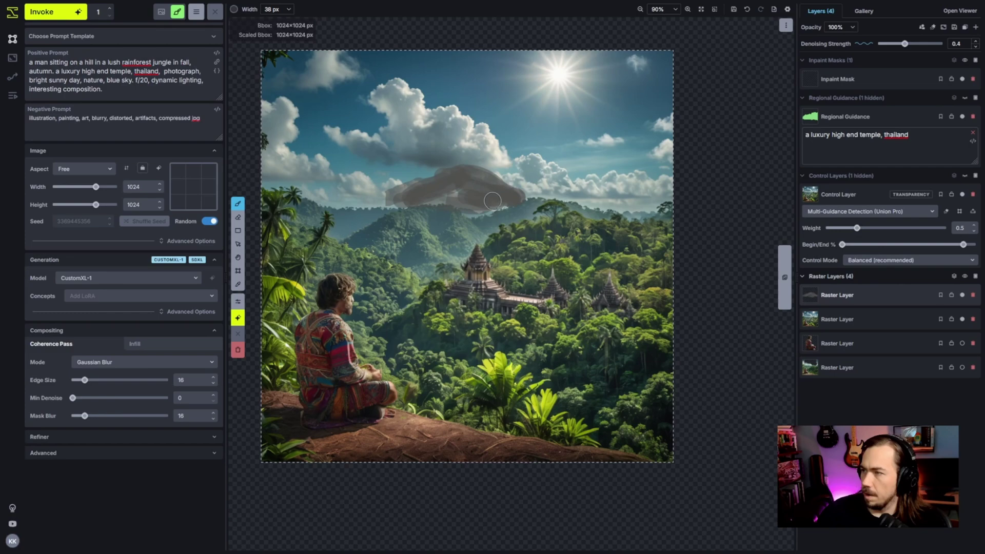
{"action": "scroll", "coordinate": [409, 202], "scroll_direction": "up", "scroll_amount": 3}
Step: Brush white highlights across the grey cloud blob
{"action": "left_click", "coordinate": [237, 317]}
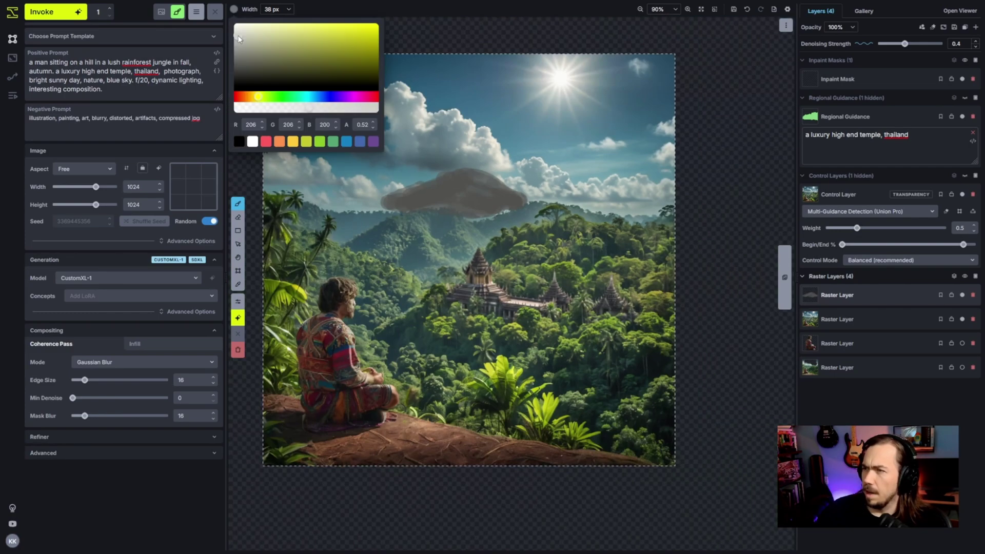
{"action": "left_click", "coordinate": [262, 69]}
{"action": "mouse_move", "coordinate": [378, 184]}
{"action": "left_mouse_down"}
{"action": "mouse_move", "coordinate": [478, 154]}
{"action": "mouse_move", "coordinate": [570, 193]}
{"action": "left_mouse_up"}
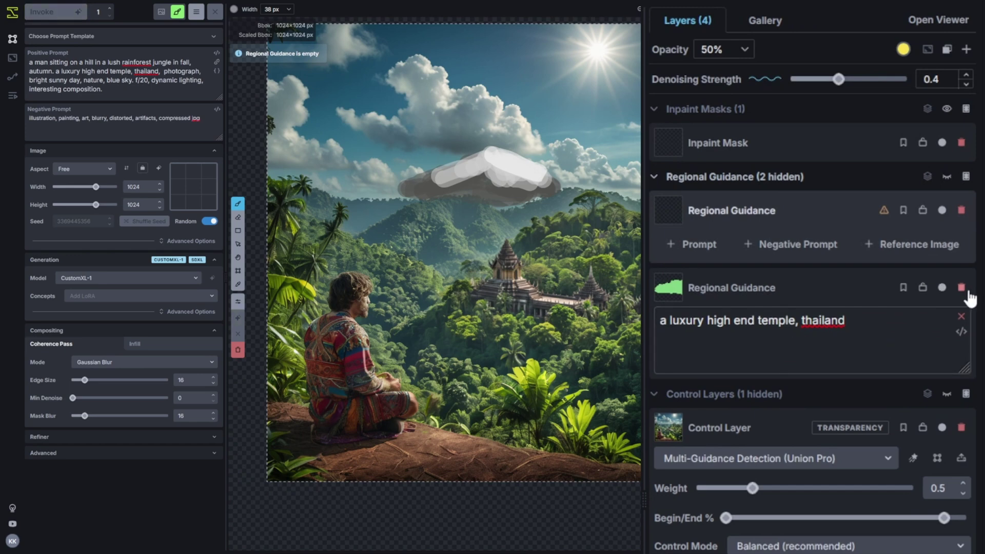
Step: Delete the temple guidance region, give the remaining region a snowcapped-mountain prompt and widen its painted shape
{"action": "left_click", "coordinate": [962, 287]}
{"action": "left_click", "coordinate": [695, 244]}
{"action": "type", "text": "a sno"}
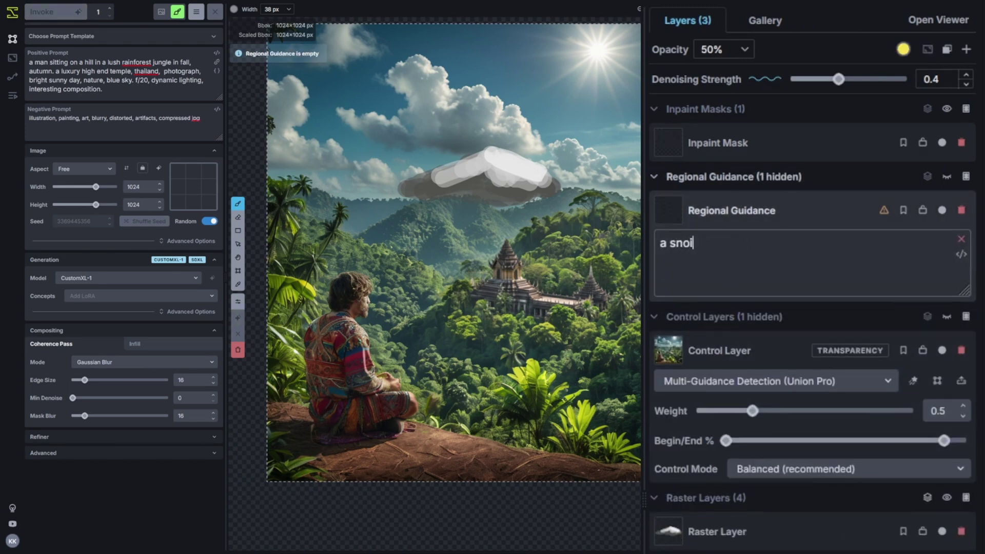
{"action": "type", "text": "wcapped mountain"}
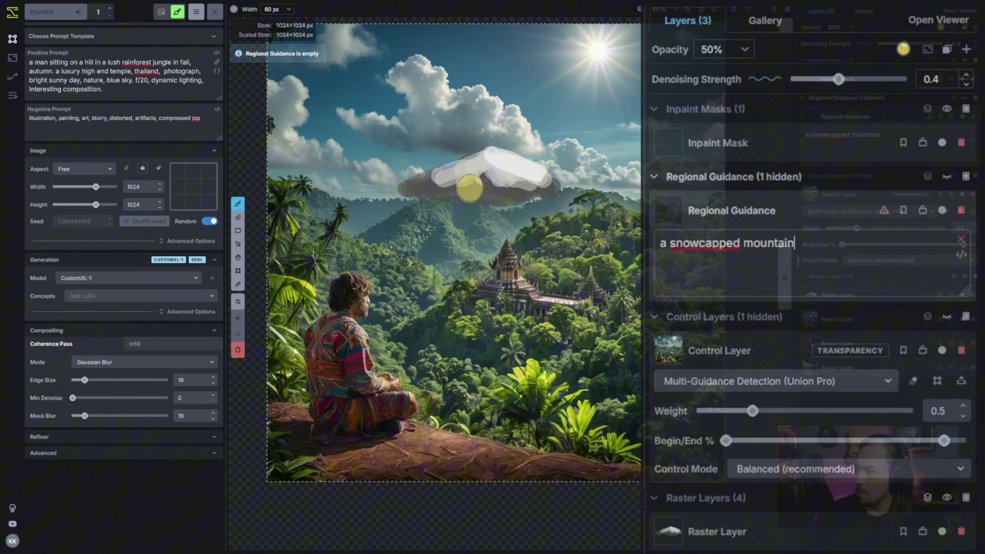
{"action": "key", "text": "bracketright"}
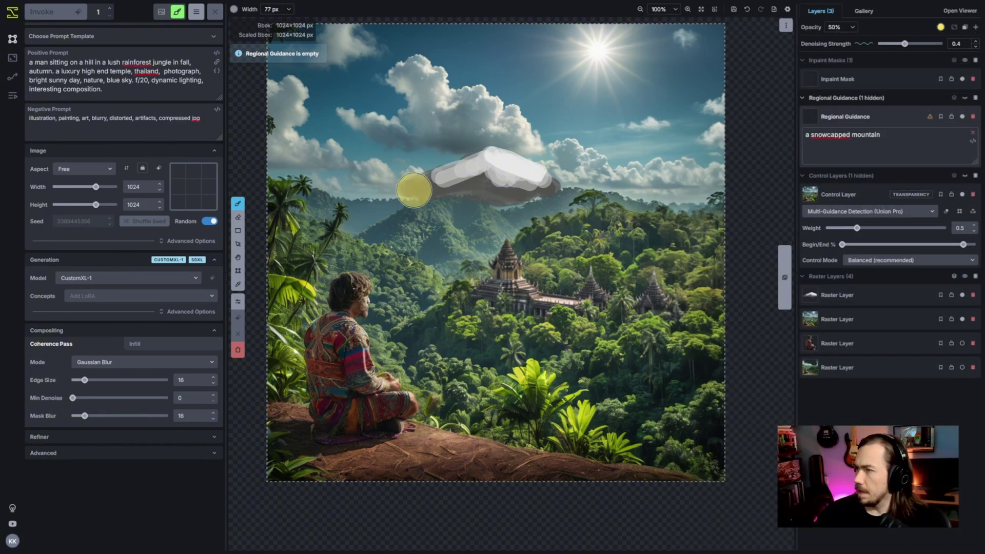
{"action": "left_click_drag", "start_coordinate": [414, 190], "coordinate": [447, 181]}
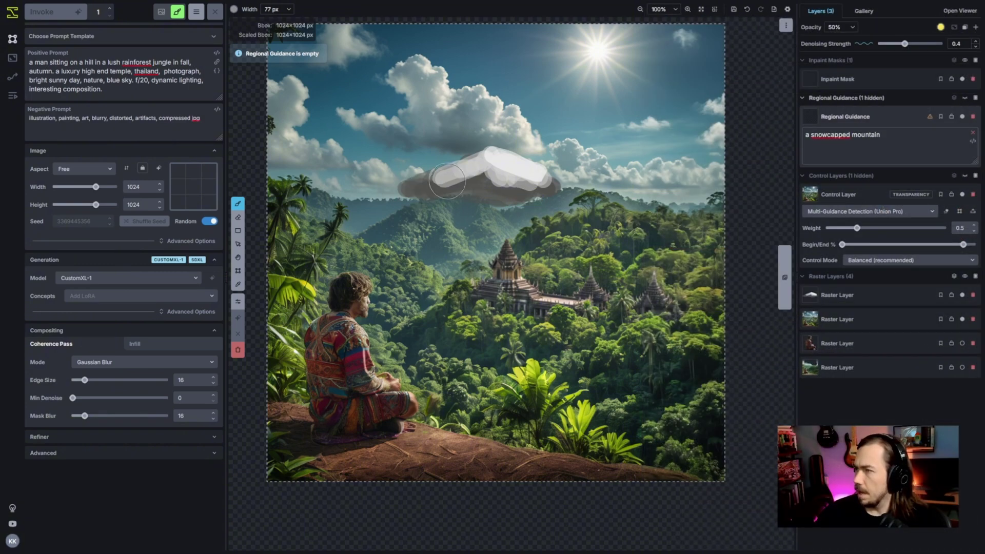
{"action": "scroll", "coordinate": [506, 205], "scroll_direction": "up", "scroll_amount": 3}
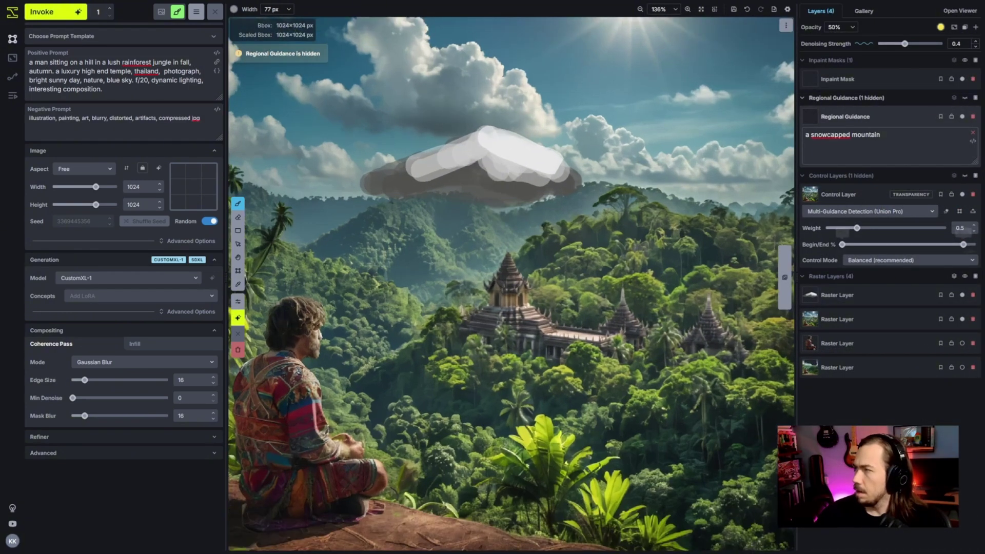
Step: Check the control layer's visibility, show the yellow guidance mask and delete the control layer
{"action": "left_click", "coordinate": [967, 176]}
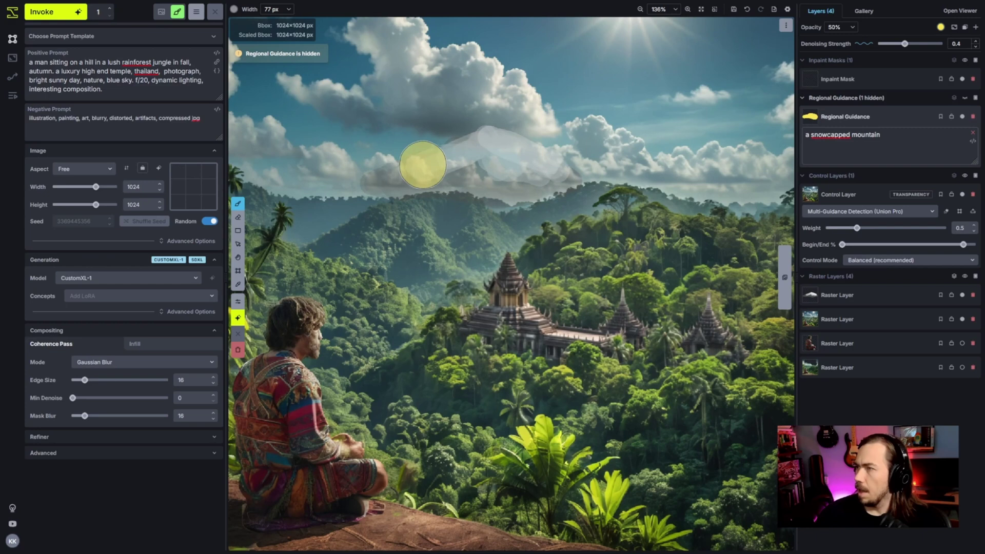
{"action": "left_click", "coordinate": [967, 176]}
{"action": "left_click", "coordinate": [966, 99]}
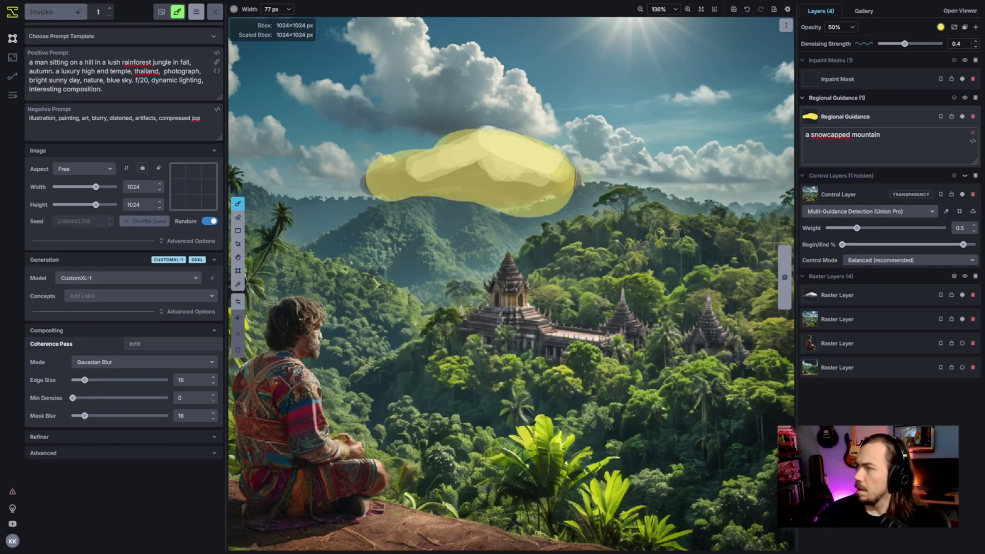
{"action": "left_click", "coordinate": [973, 195]}
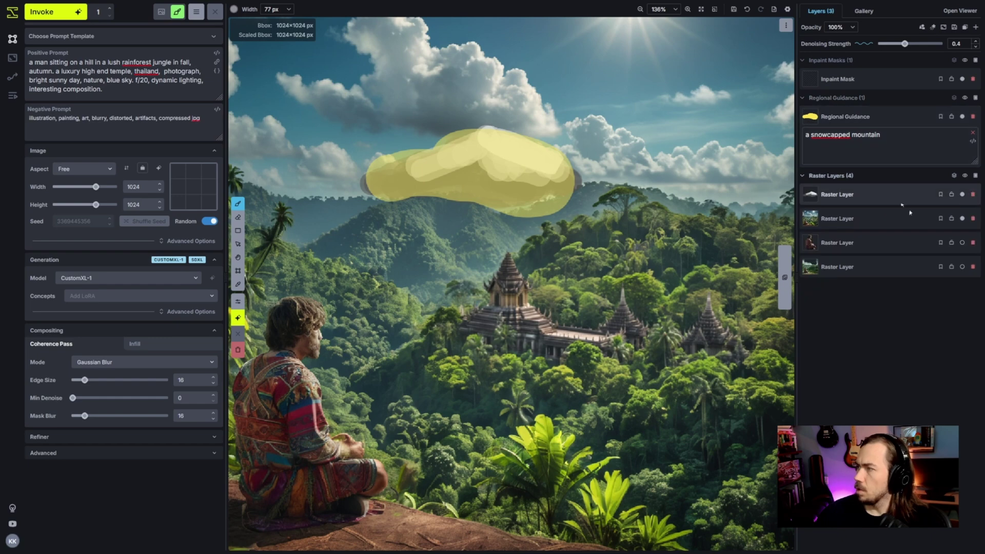
Step: Copy the snowcapped-mountain guidance region into a new inpaint mask for generation
{"action": "left_click", "coordinate": [877, 116]}
{"action": "right_click", "coordinate": [877, 116]}
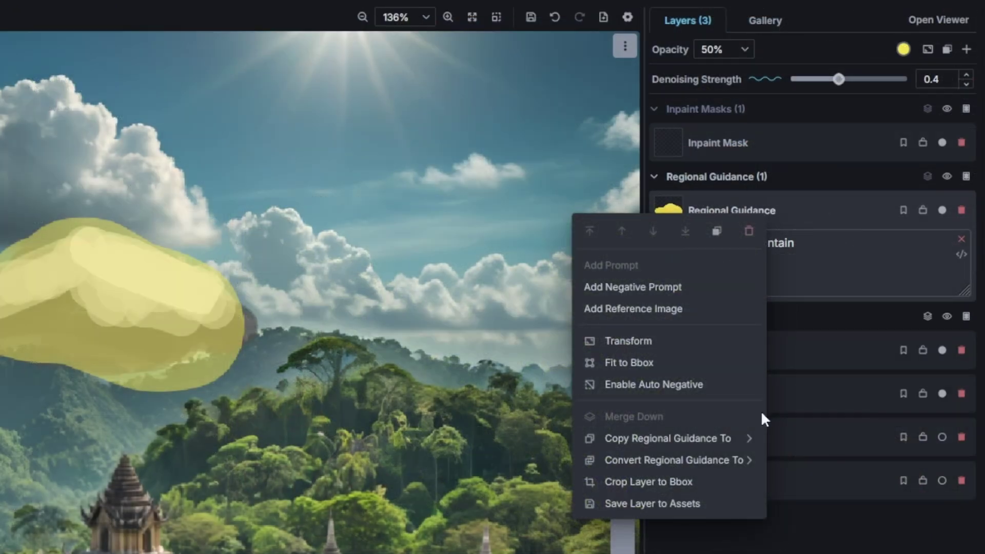
{"action": "left_click", "coordinate": [700, 443]}
{"action": "left_click", "coordinate": [816, 461]}
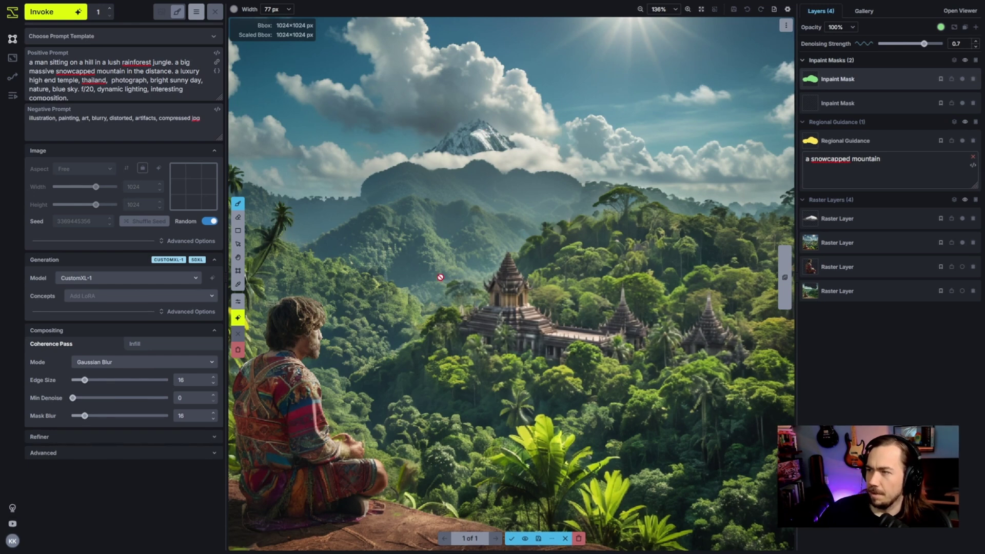
Step: Accept the snowcapped mountain, hide the guidance mask and paint an inpaint mask along the ridge
{"action": "left_click", "coordinate": [513, 538]}
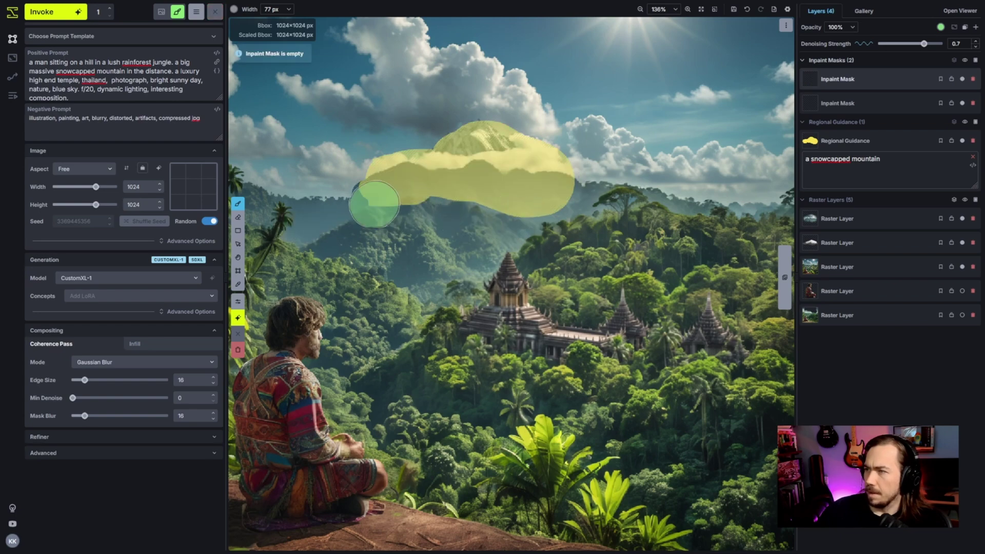
{"action": "key", "text": "shift+h"}
{"action": "scroll", "coordinate": [396, 191], "scroll_direction": "down", "scroll_amount": 1}
{"action": "mouse_move", "coordinate": [238, 193]}
{"action": "left_mouse_down"}
{"action": "mouse_move", "coordinate": [388, 181]}
{"action": "mouse_move", "coordinate": [678, 192]}
{"action": "mouse_move", "coordinate": [445, 148]}
{"action": "mouse_move", "coordinate": [462, 186]}
{"action": "left_mouse_up"}
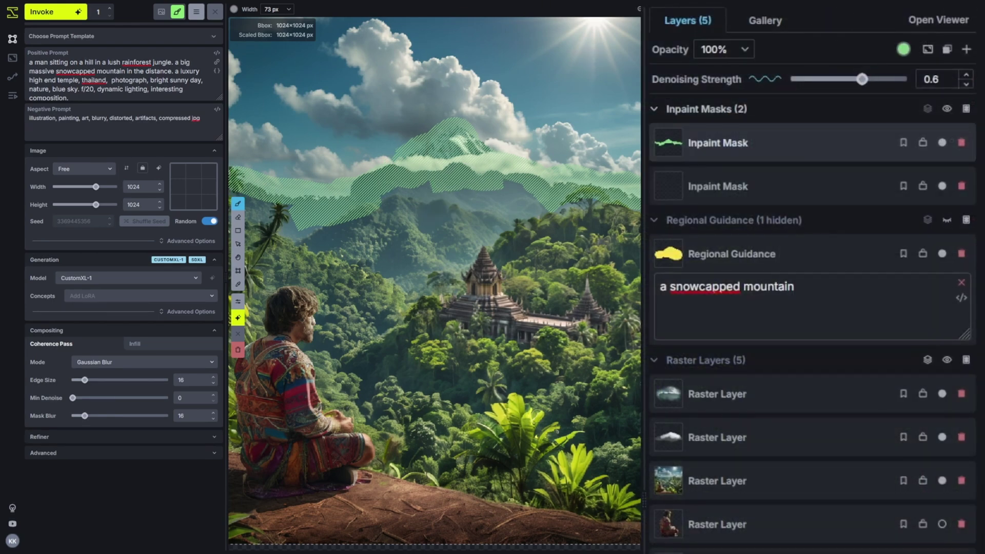
Step: Generate the masked ridge, inspect the peak detail and accept the refined mountain result
{"action": "key", "text": "ctrl+Return"}
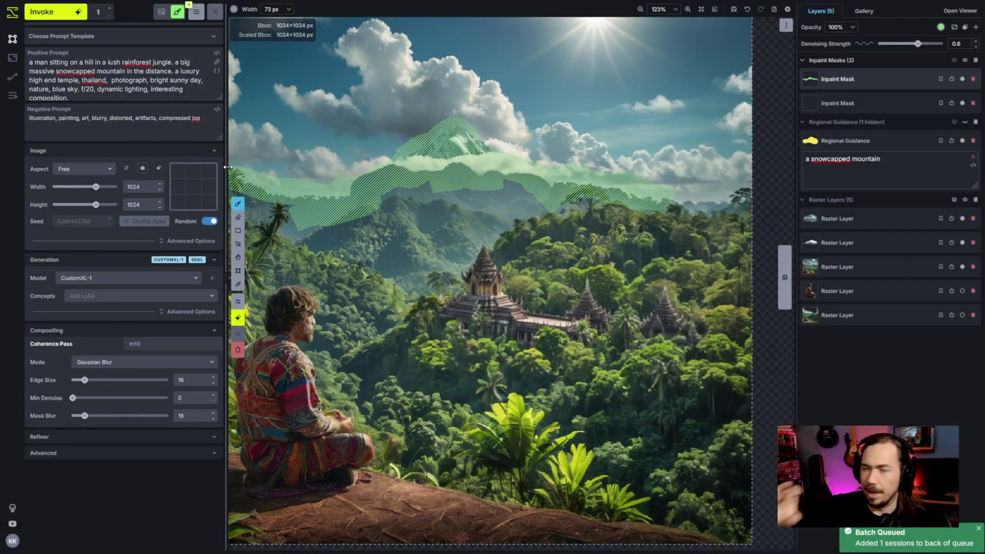
{"action": "scroll", "coordinate": [499, 183], "scroll_direction": "down", "scroll_amount": 2}
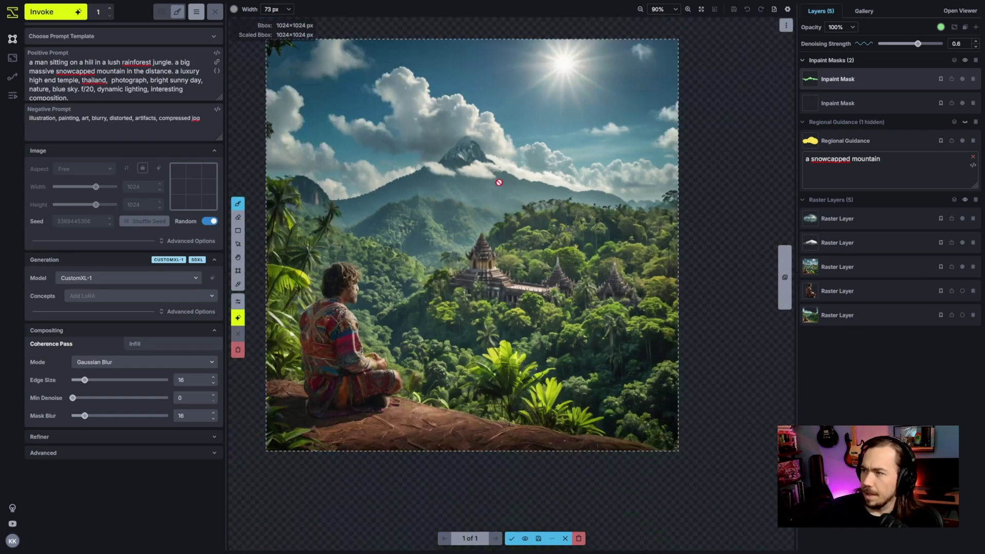
{"action": "scroll", "coordinate": [499, 182], "scroll_direction": "up", "scroll_amount": 3}
{"action": "scroll", "coordinate": [477, 154], "scroll_direction": "up", "scroll_amount": 3}
{"action": "scroll", "coordinate": [493, 146], "scroll_direction": "up", "scroll_amount": 4}
{"action": "scroll", "coordinate": [539, 124], "scroll_direction": "up", "scroll_amount": 2}
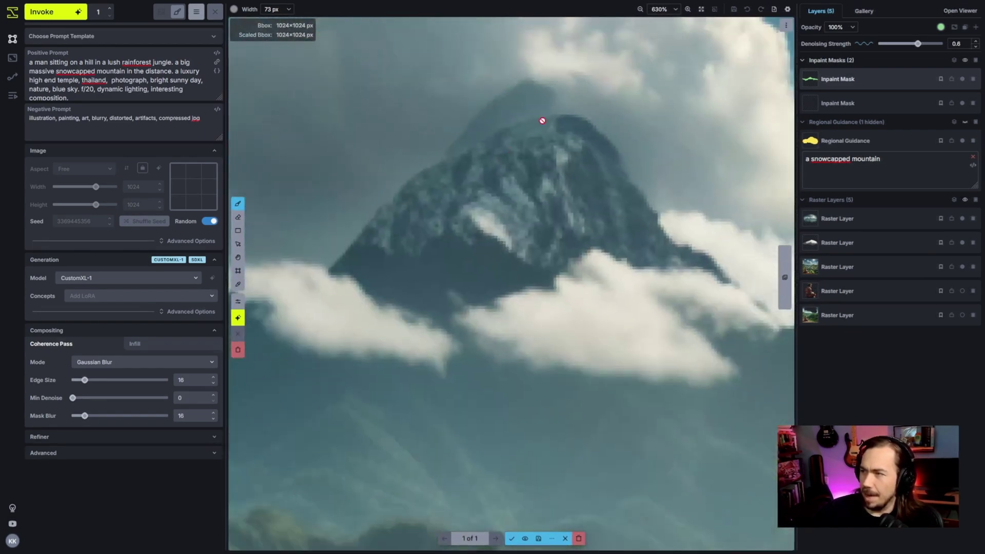
{"action": "left_click_drag", "start_coordinate": [542, 121], "coordinate": [530, 191]}
{"action": "scroll", "coordinate": [618, 238], "scroll_direction": "down", "scroll_amount": 2}
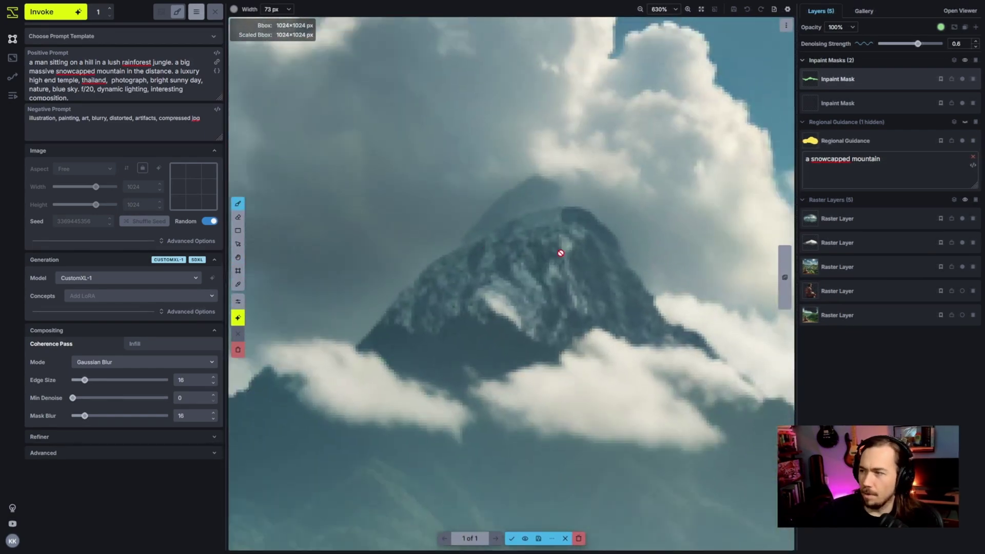
{"action": "scroll", "coordinate": [562, 254], "scroll_direction": "down", "scroll_amount": 4}
{"action": "scroll", "coordinate": [582, 314], "scroll_direction": "down", "scroll_amount": 2}
{"action": "scroll", "coordinate": [582, 314], "scroll_direction": "up", "scroll_amount": 1}
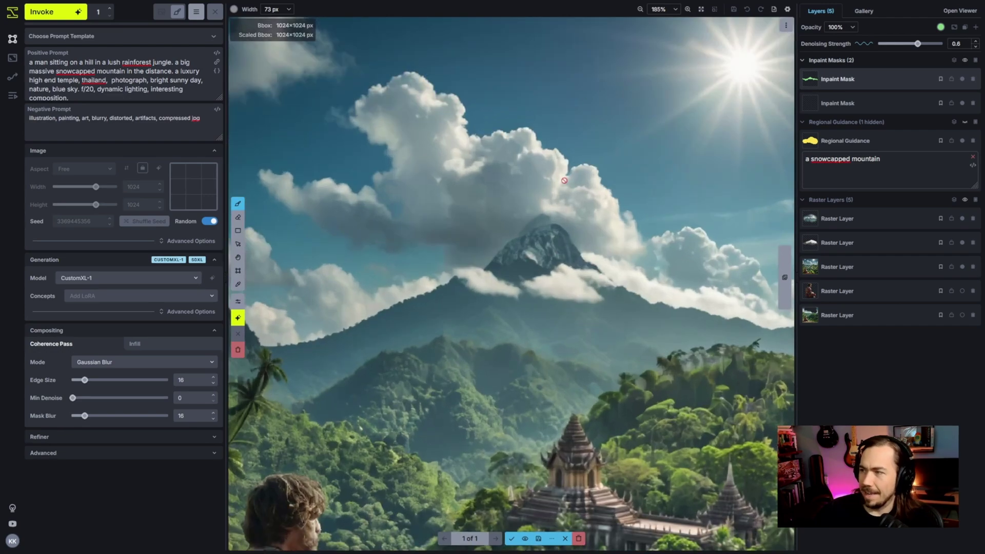
{"action": "scroll", "coordinate": [574, 223], "scroll_direction": "down", "scroll_amount": 2}
{"action": "scroll", "coordinate": [593, 257], "scroll_direction": "down", "scroll_amount": 2}
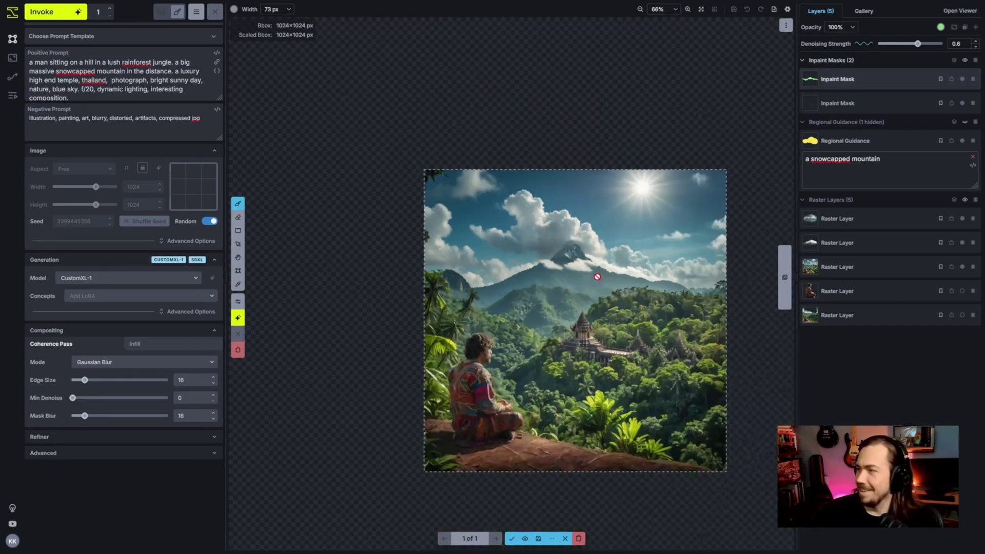
{"action": "scroll", "coordinate": [599, 277], "scroll_direction": "down", "scroll_amount": 1}
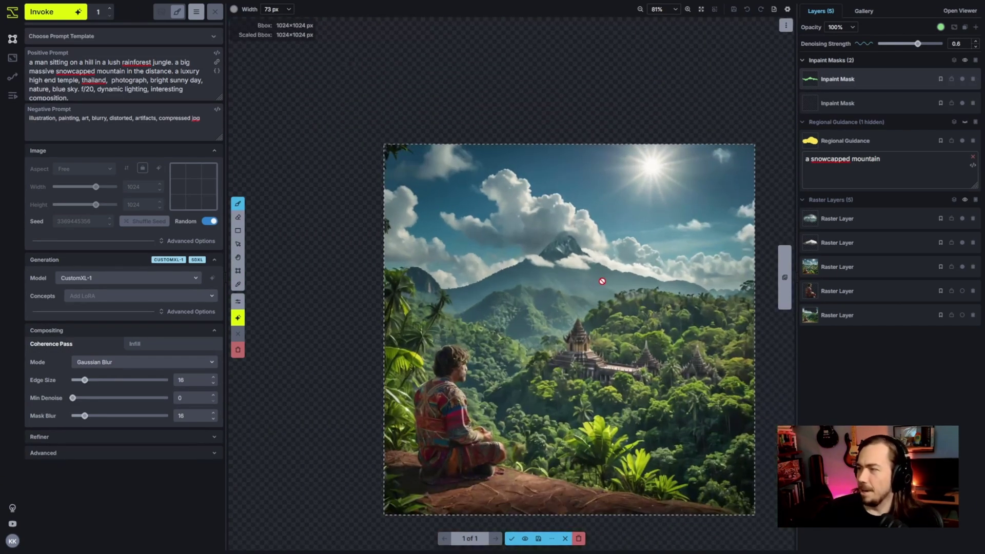
{"action": "left_click", "coordinate": [510, 538]}
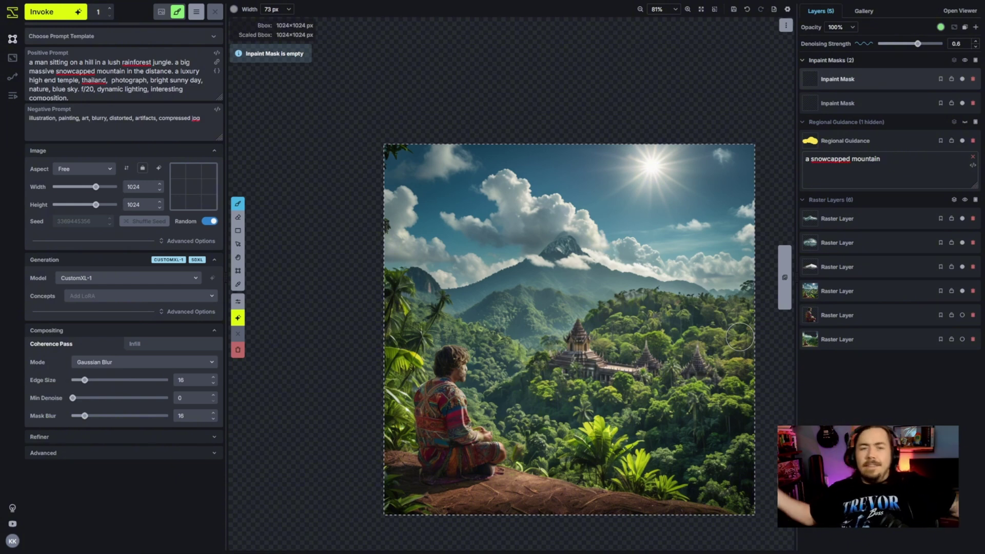
{"action": "scroll", "coordinate": [739, 336], "scroll_direction": "down", "scroll_amount": 3}
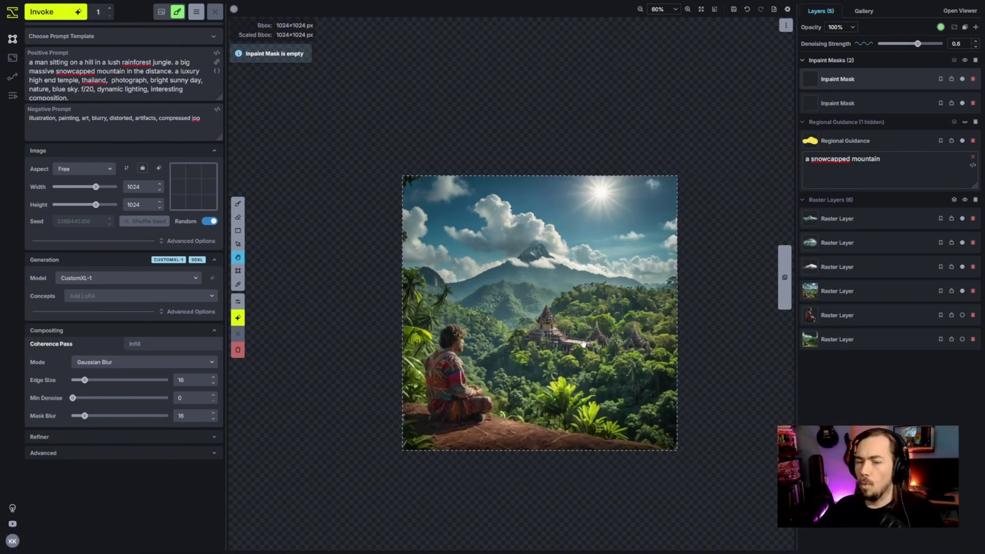
Step: Move the generation bounding box right past the image edge into the empty canvas area
{"action": "key", "text": "c"}
{"action": "left_click_drag", "start_coordinate": [541, 350], "coordinate": [696, 350]}
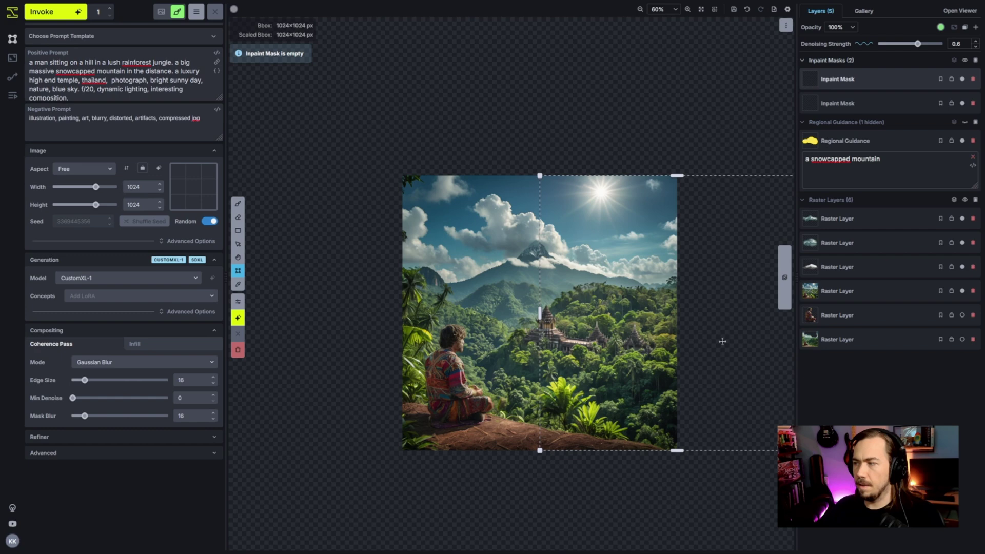
{"action": "key", "text": "h"}
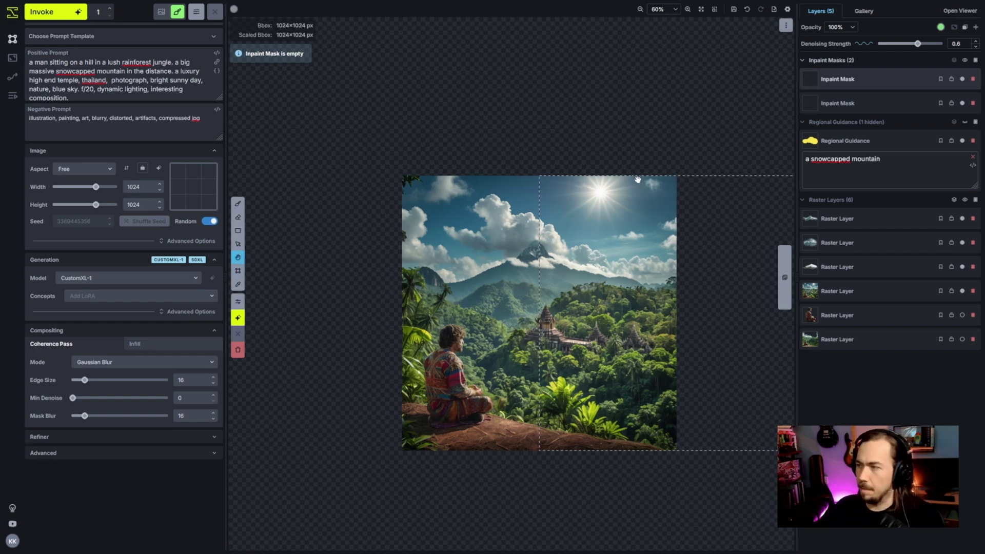
{"action": "left_click_drag", "start_coordinate": [634, 183], "coordinate": [530, 172]}
{"action": "type", "text": "a"}
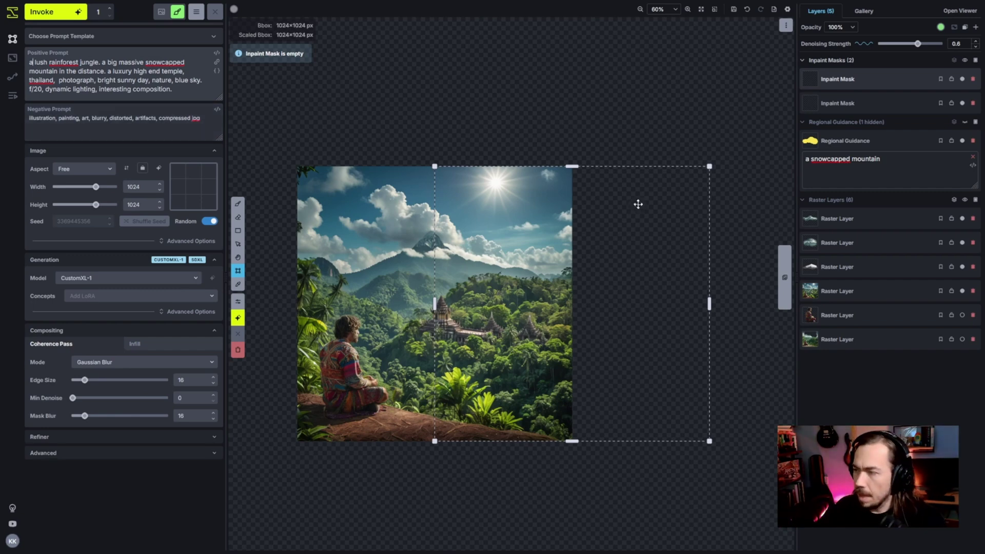
{"action": "left_click_drag", "start_coordinate": [613, 295], "coordinate": [666, 299]}
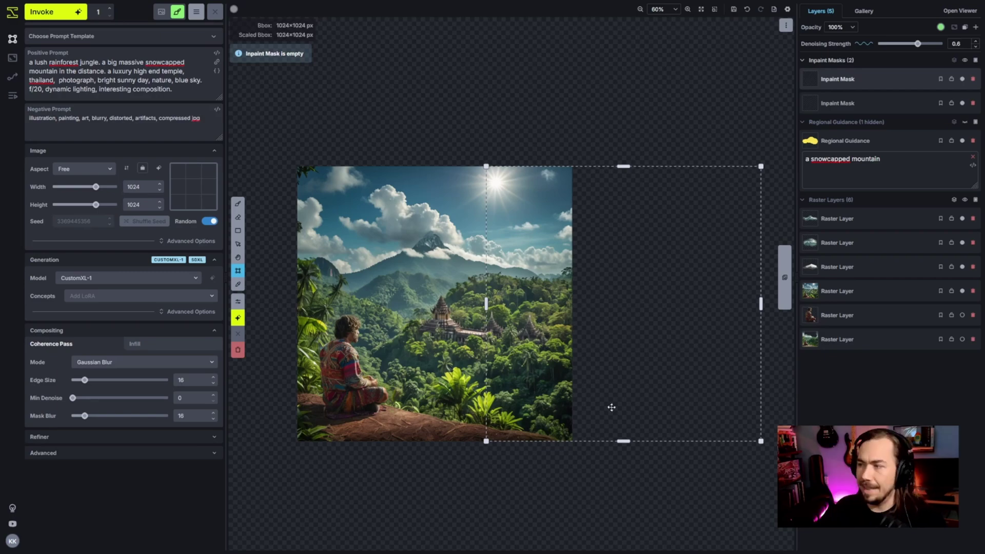
{"action": "scroll", "coordinate": [493, 308], "scroll_direction": "up", "scroll_amount": 3}
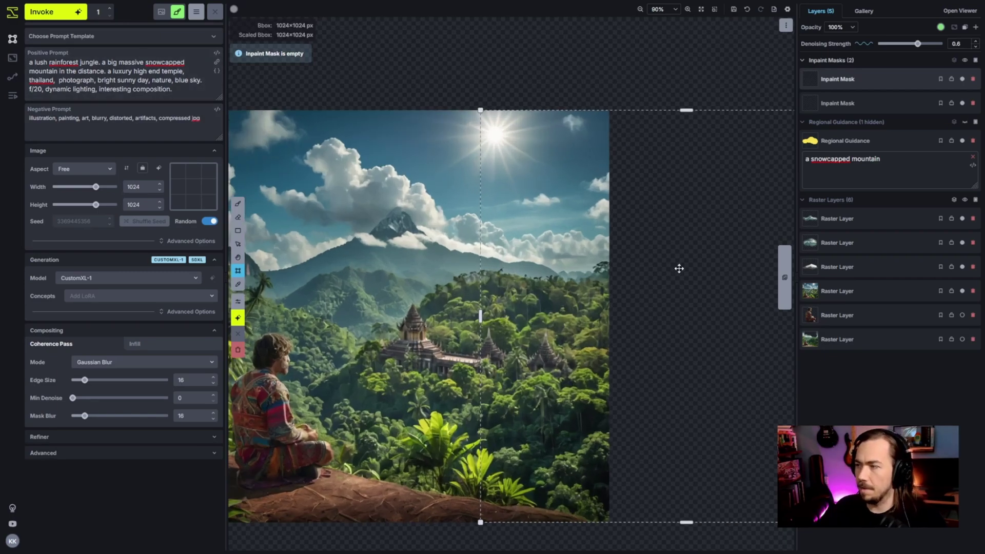
{"action": "scroll", "coordinate": [493, 308], "scroll_direction": "down", "scroll_amount": 4}
{"action": "scroll", "coordinate": [631, 306], "scroll_direction": "down", "scroll_amount": 1}
{"action": "left_click_drag", "start_coordinate": [670, 270], "coordinate": [628, 277]}
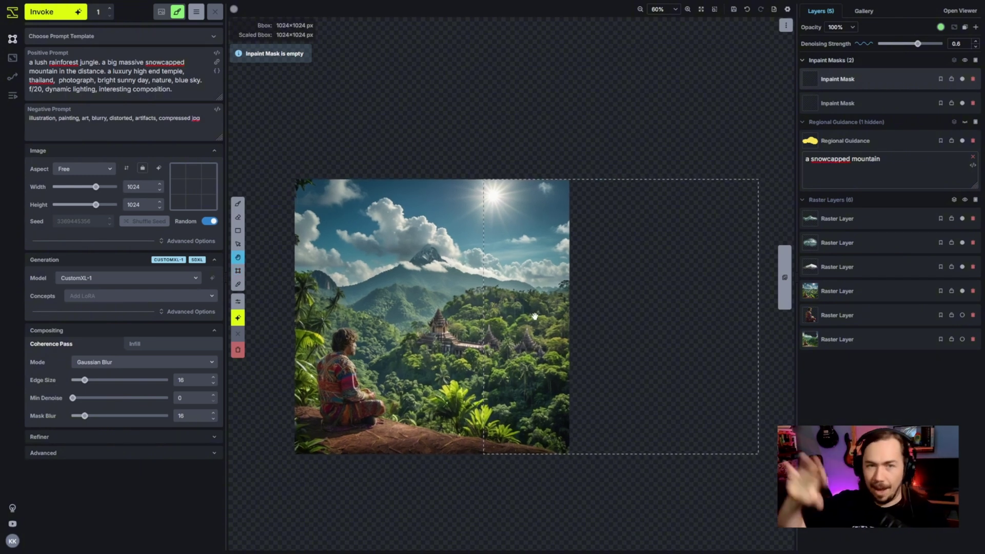
{"action": "scroll", "coordinate": [496, 278], "scroll_direction": "down", "scroll_amount": 2}
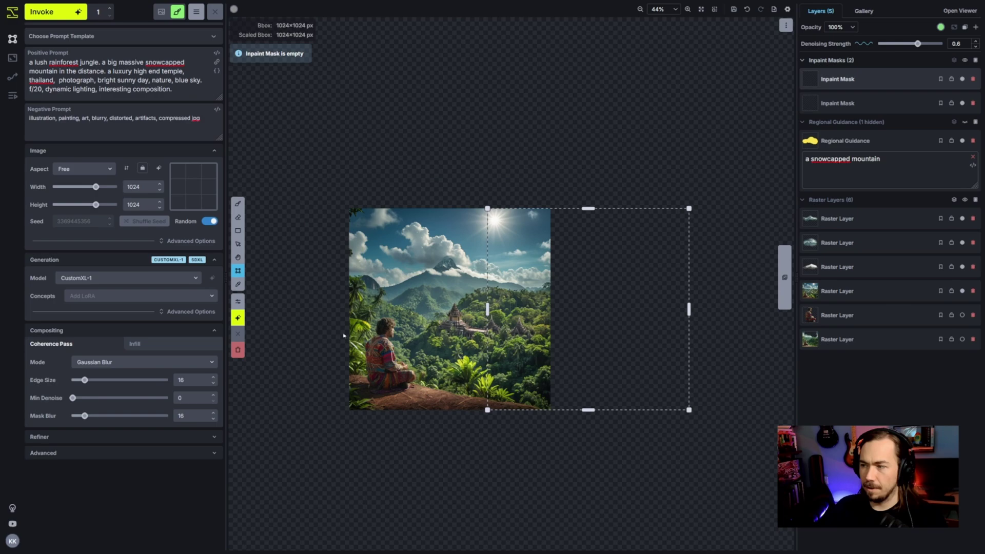
{"action": "scroll", "coordinate": [639, 329], "scroll_direction": "up", "scroll_amount": 1}
{"action": "scroll", "coordinate": [643, 327], "scroll_direction": "up", "scroll_amount": 2}
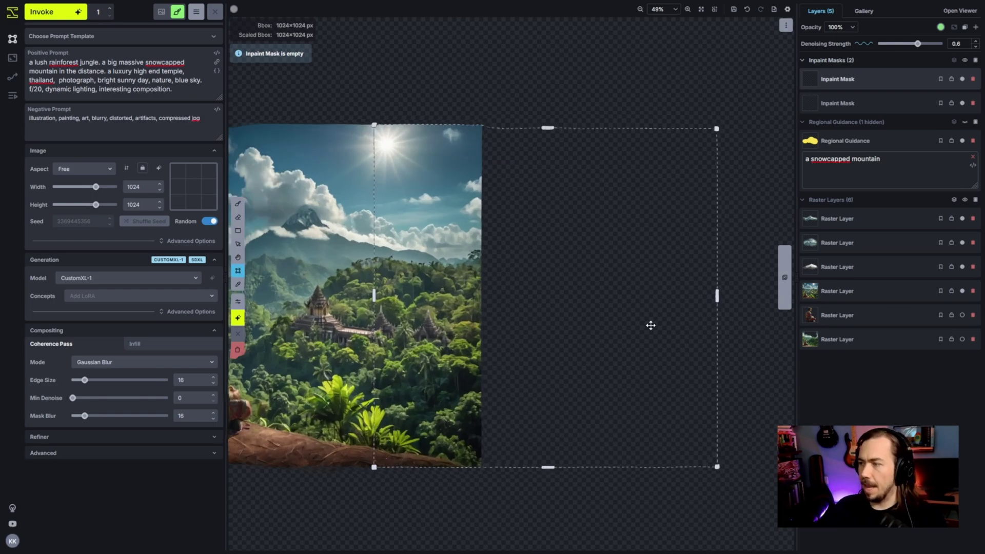
{"action": "scroll", "coordinate": [569, 301], "scroll_direction": "up", "scroll_amount": 2}
{"action": "scroll", "coordinate": [558, 293], "scroll_direction": "up", "scroll_amount": 1}
Step: Raise denoising strength to 0.75 and start outpainting the empty frame area
{"action": "key", "text": "space"}
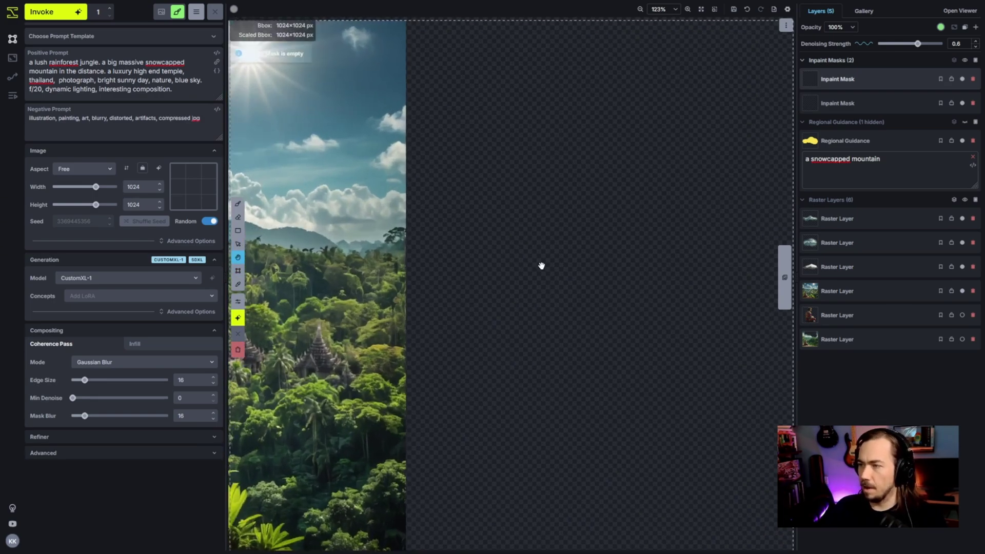
{"action": "left_click_drag", "start_coordinate": [541, 267], "coordinate": [548, 262]}
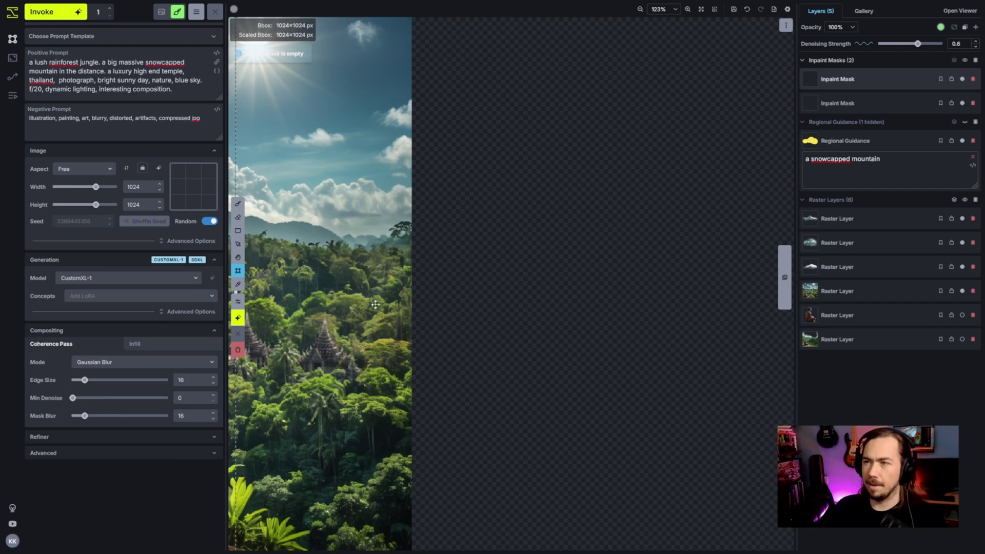
{"action": "left_click_drag", "start_coordinate": [918, 44], "coordinate": [927, 44]}
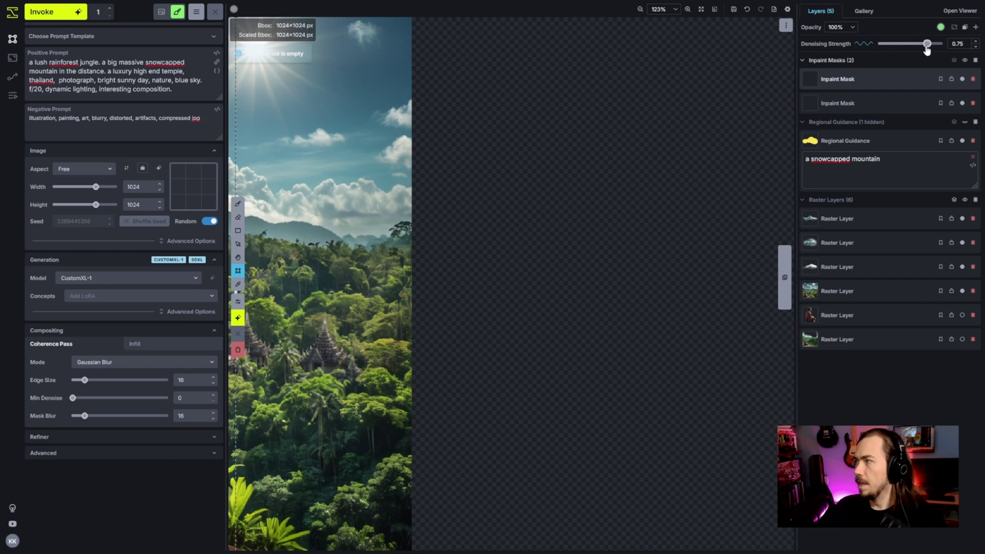
{"action": "key", "text": "ctrl+Return"}
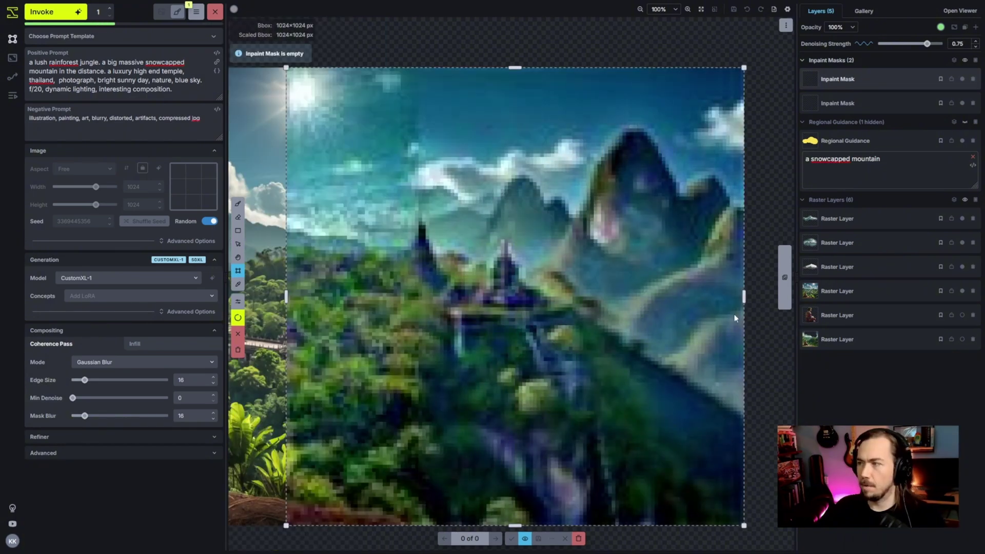
{"action": "scroll", "coordinate": [616, 339], "scroll_direction": "down", "scroll_amount": 3}
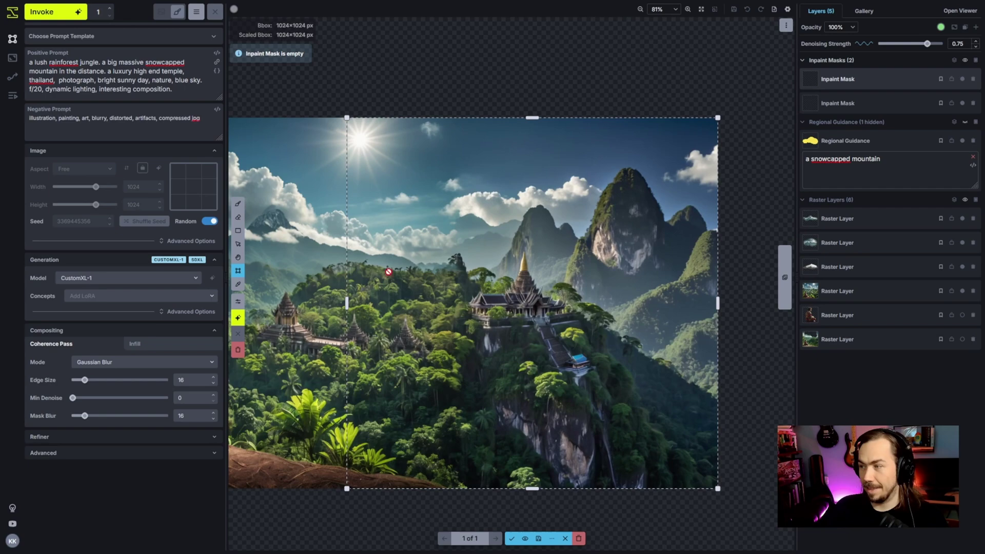
{"action": "scroll", "coordinate": [500, 261], "scroll_direction": "up", "scroll_amount": 3}
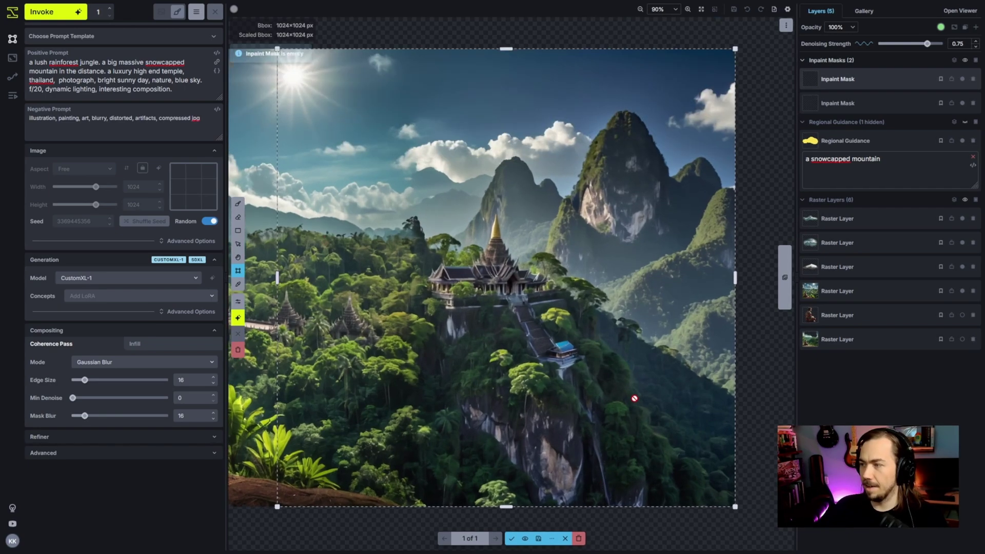
{"action": "scroll", "coordinate": [539, 347], "scroll_direction": "up", "scroll_amount": 3}
{"action": "scroll", "coordinate": [484, 279], "scroll_direction": "down", "scroll_amount": 3}
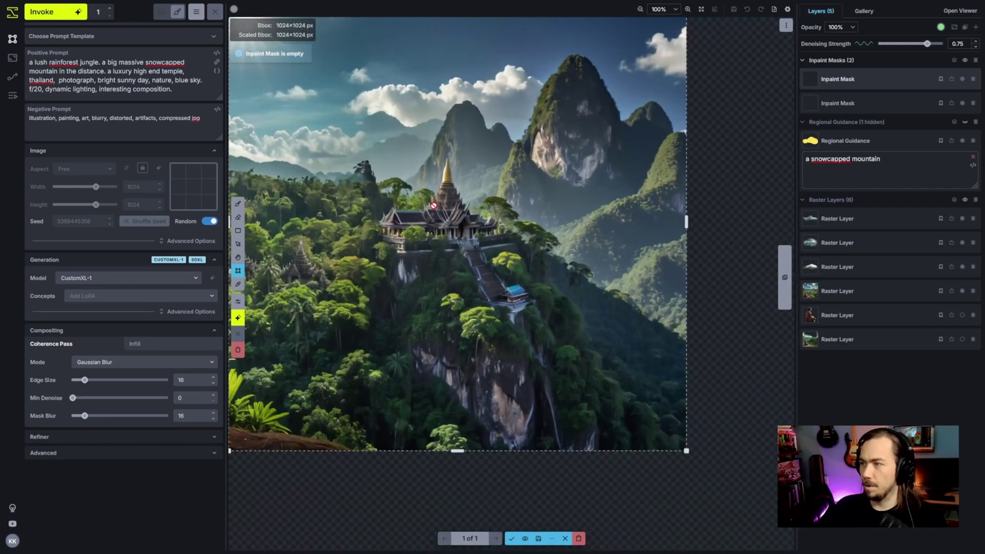
{"action": "scroll", "coordinate": [511, 336], "scroll_direction": "down", "scroll_amount": 3}
{"action": "scroll", "coordinate": [510, 337], "scroll_direction": "down", "scroll_amount": 2}
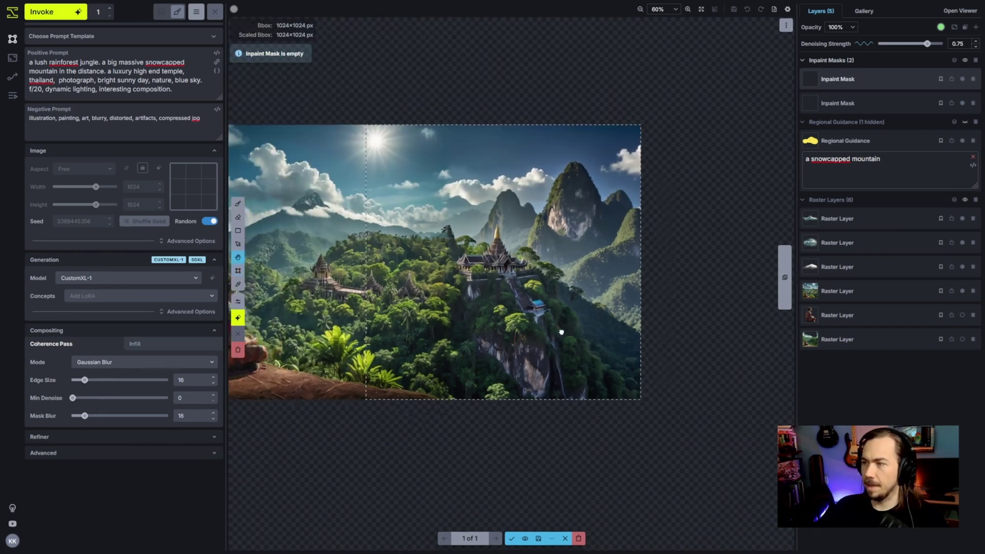
{"action": "scroll", "coordinate": [510, 337], "scroll_direction": "down", "scroll_amount": 3}
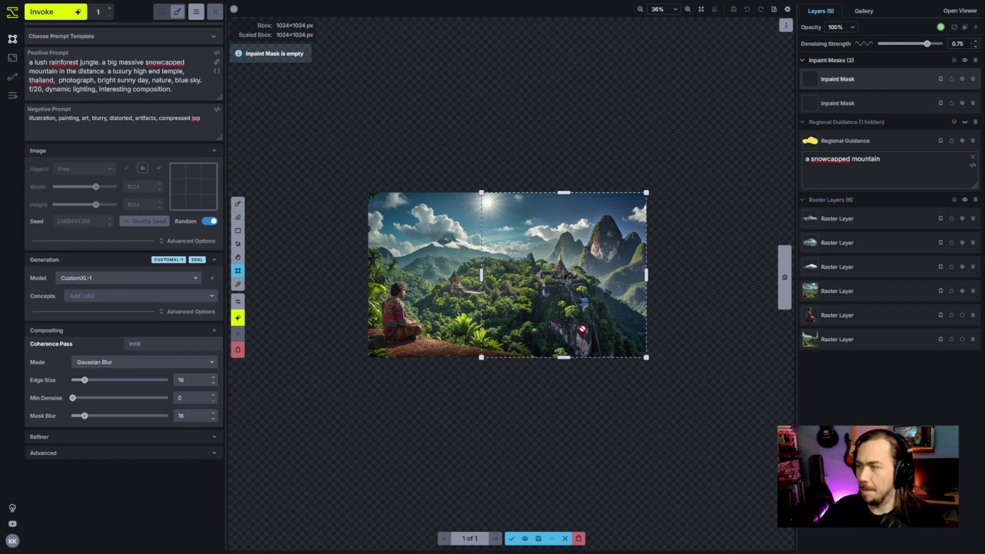
{"action": "scroll", "coordinate": [582, 330], "scroll_direction": "up", "scroll_amount": 2}
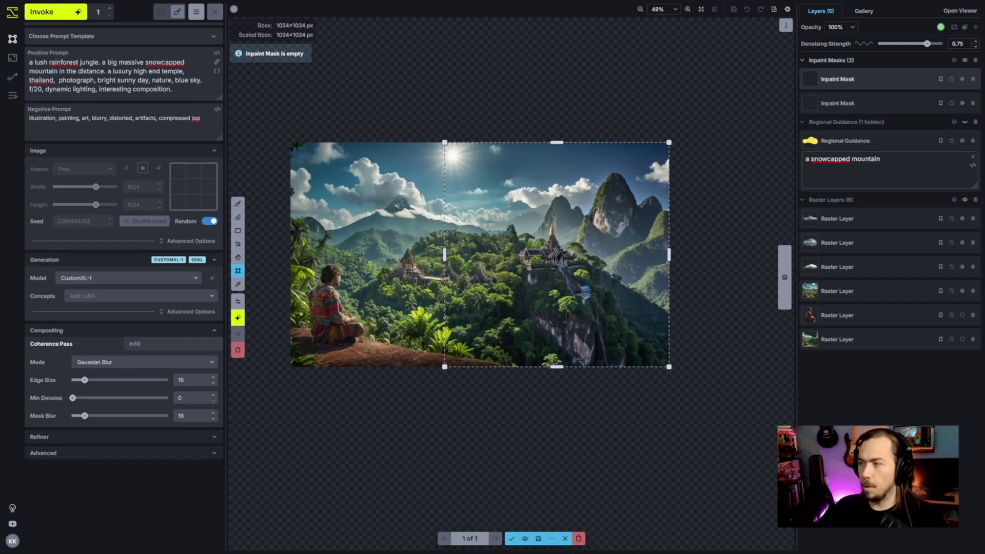
{"action": "scroll", "coordinate": [617, 378], "scroll_direction": "up", "scroll_amount": 2}
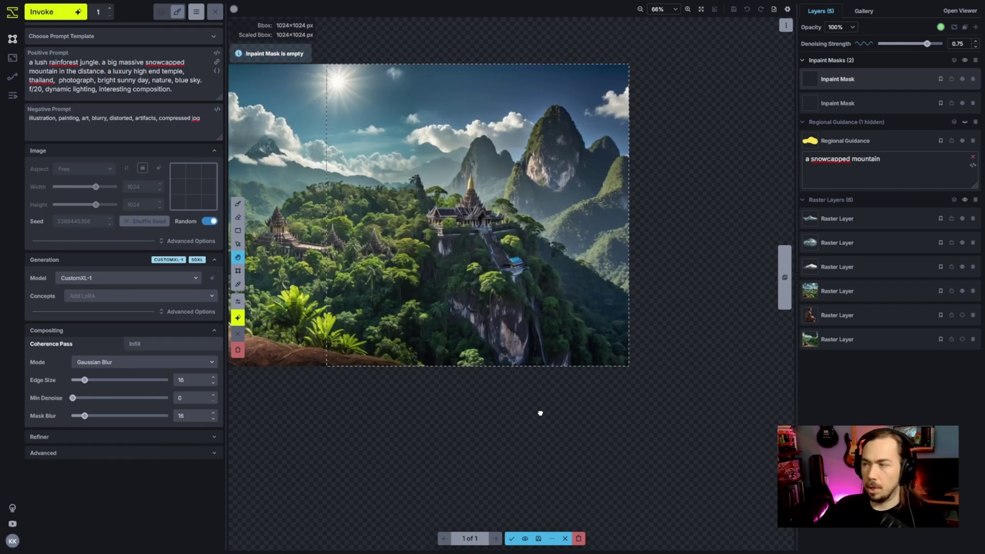
{"action": "scroll", "coordinate": [539, 412], "scroll_direction": "up", "scroll_amount": 1}
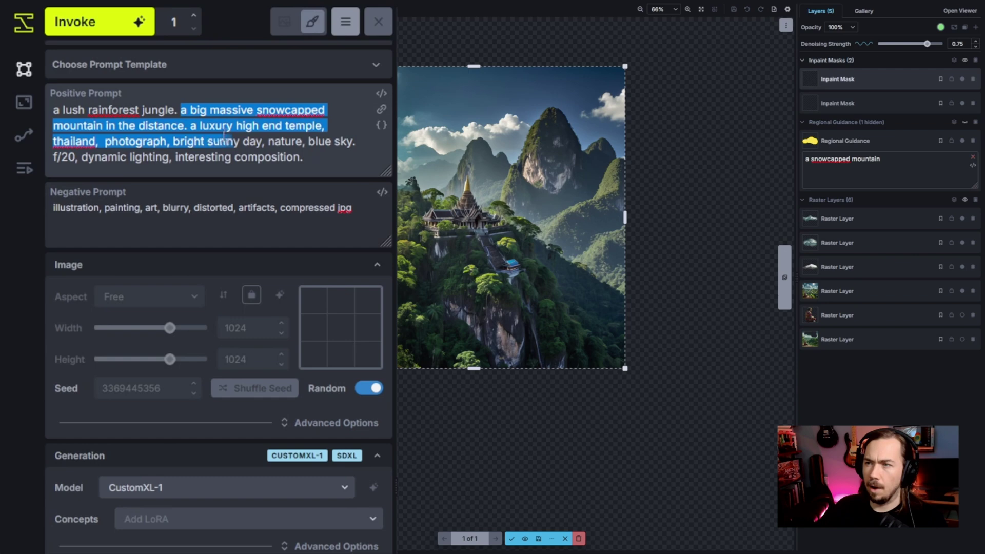
Step: Remove the mountain and temple phrases from the positive prompt and generate a new extension version
{"action": "left_click_drag", "start_coordinate": [107, 62], "coordinate": [183, 71]}
{"action": "key", "text": "BackSpace"}
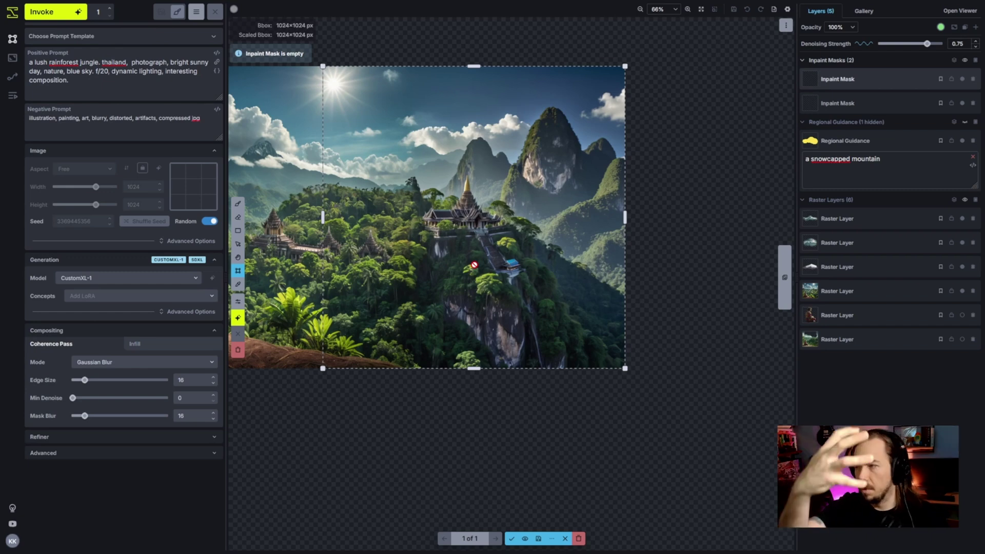
{"action": "left_click", "coordinate": [42, 12]}
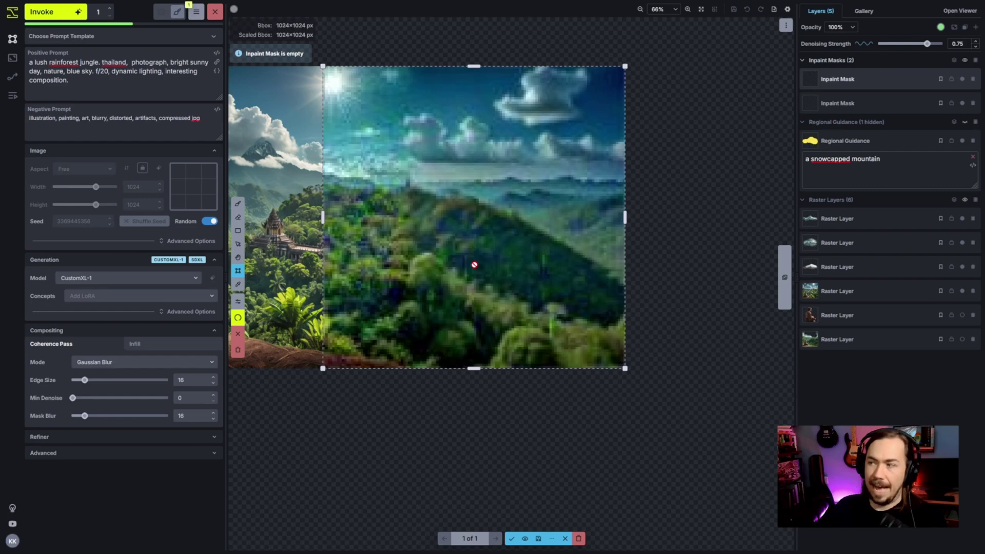
{"action": "scroll", "coordinate": [474, 265], "scroll_direction": "up", "scroll_amount": 2}
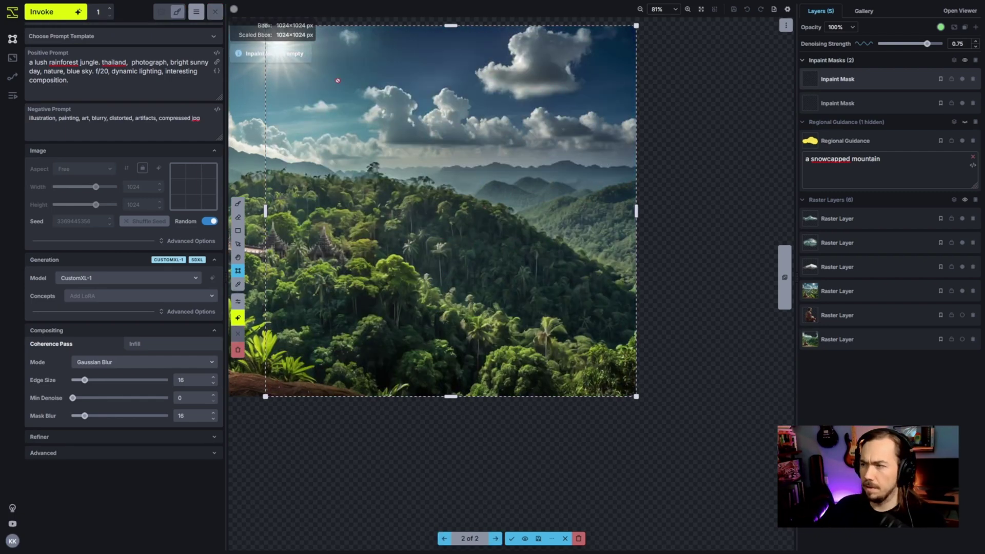
{"action": "scroll", "coordinate": [422, 250], "scroll_direction": "down", "scroll_amount": 3}
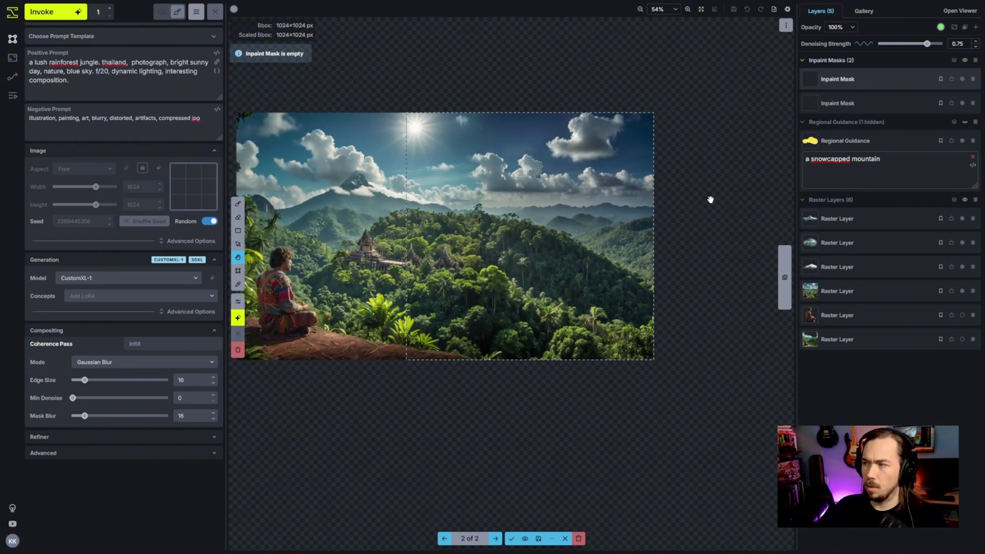
Step: Generate with 'next to the ocean' added to the prompt, then shift the frame right and generate again
{"action": "key", "text": "c"}
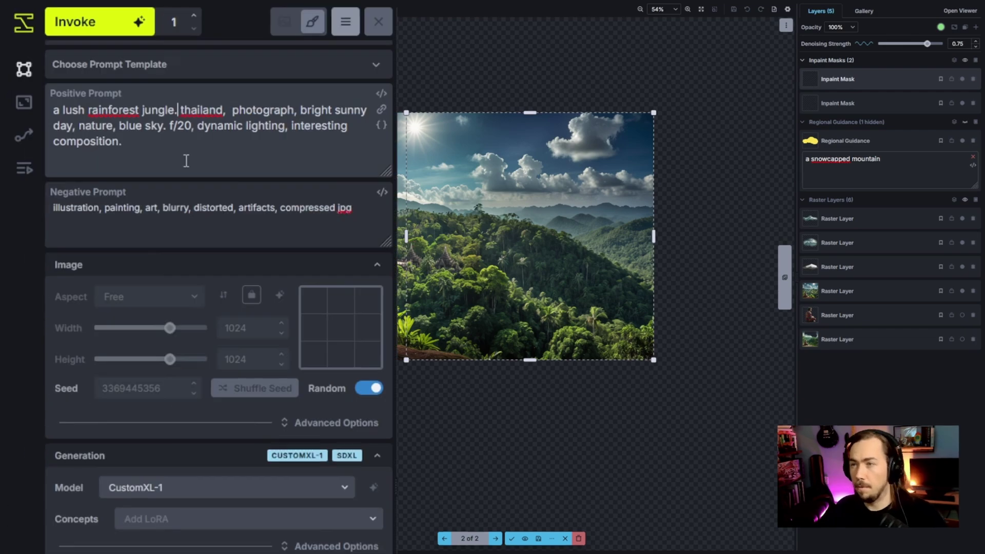
{"action": "type", "text": ",next to"}
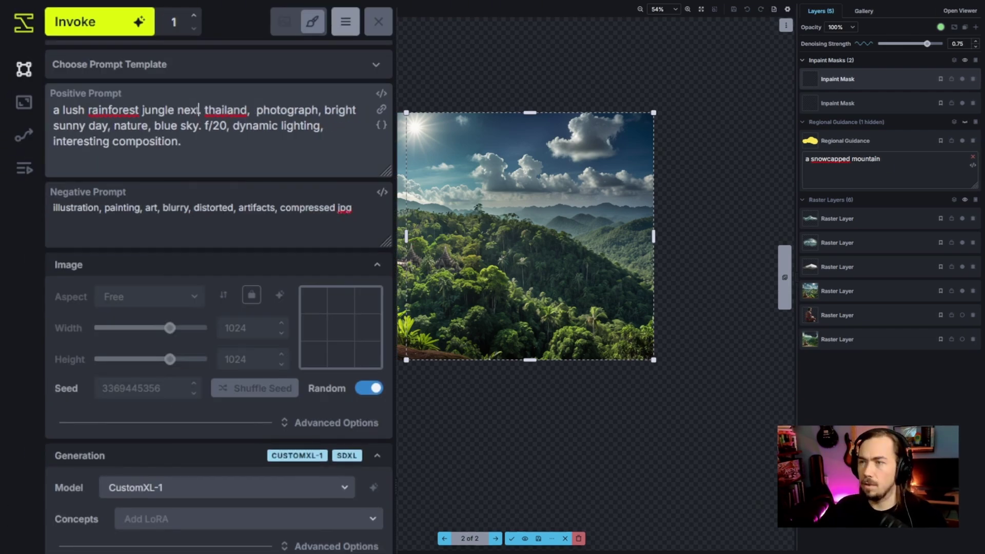
{"action": "type", "text": " the ocean."}
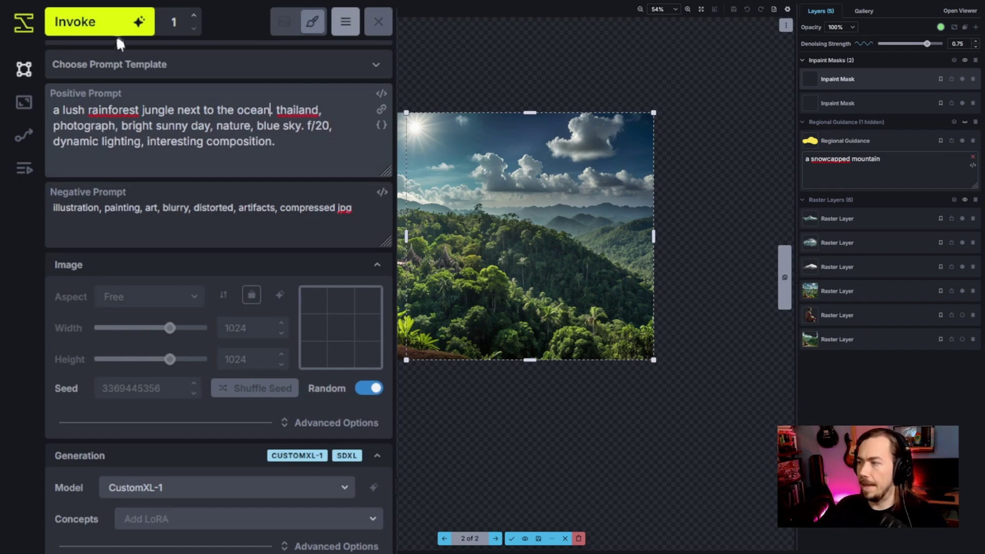
{"action": "left_click", "coordinate": [93, 22]}
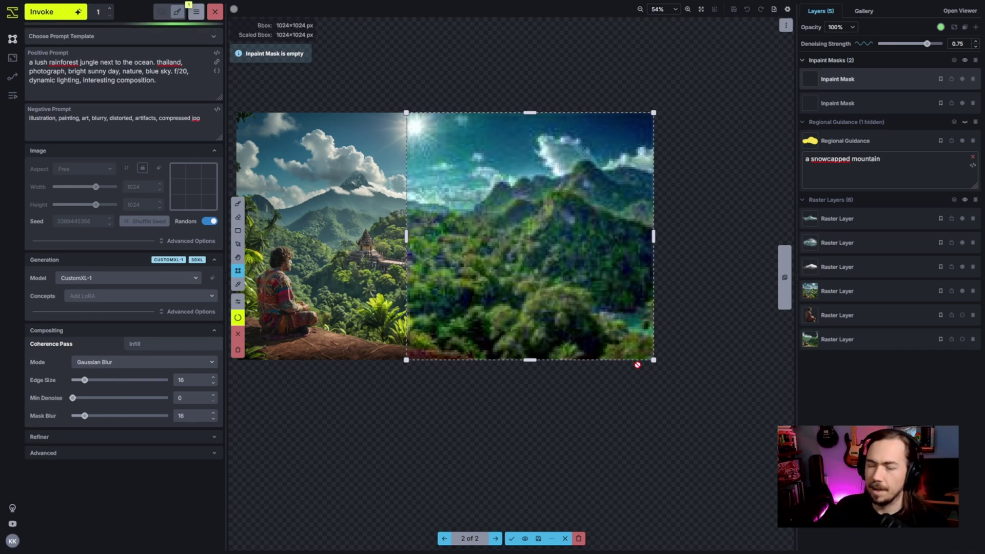
{"action": "left_click_drag", "start_coordinate": [462, 280], "coordinate": [506, 285]}
{"action": "scroll", "coordinate": [506, 285], "scroll_direction": "up", "scroll_amount": 3}
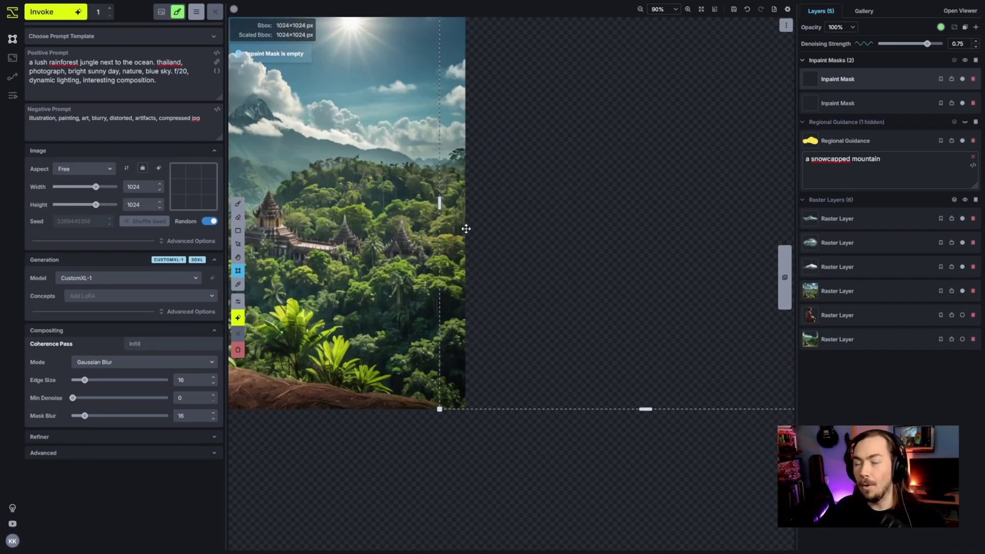
{"action": "key", "text": "ctrl+Return"}
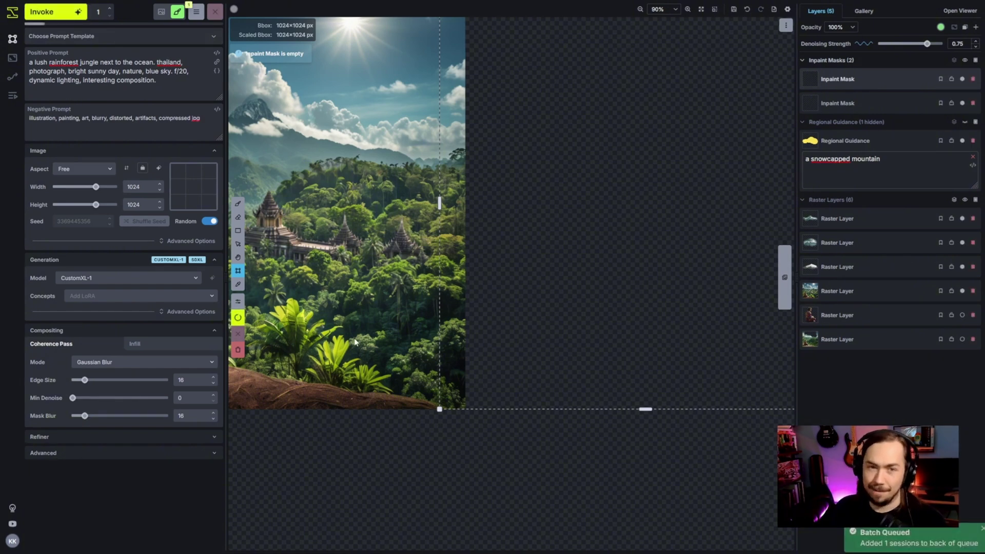
{"action": "scroll", "coordinate": [408, 317], "scroll_direction": "down", "scroll_amount": 3}
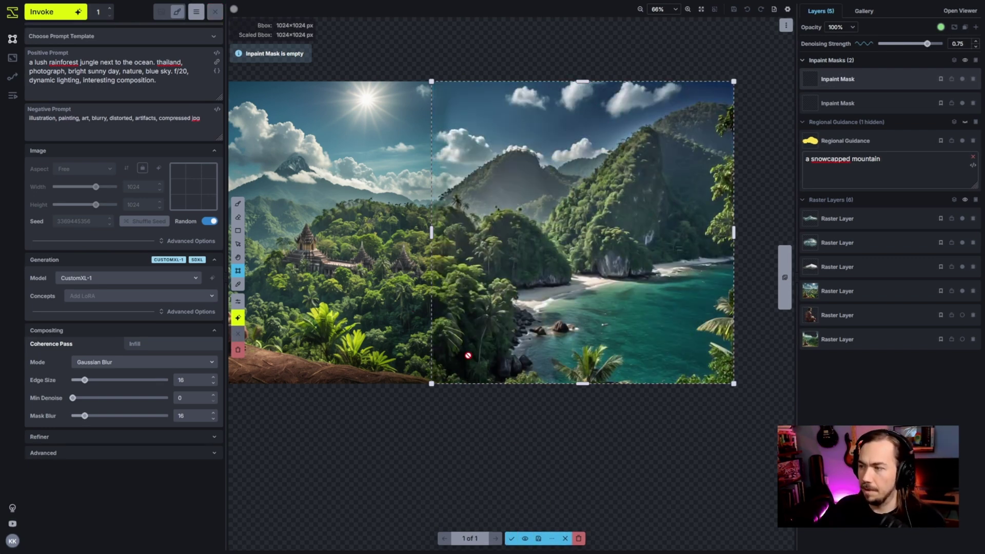
Step: Keep the cove as a new layer, mask the jungle-cove seam and regenerate it
{"action": "left_click", "coordinate": [513, 539]}
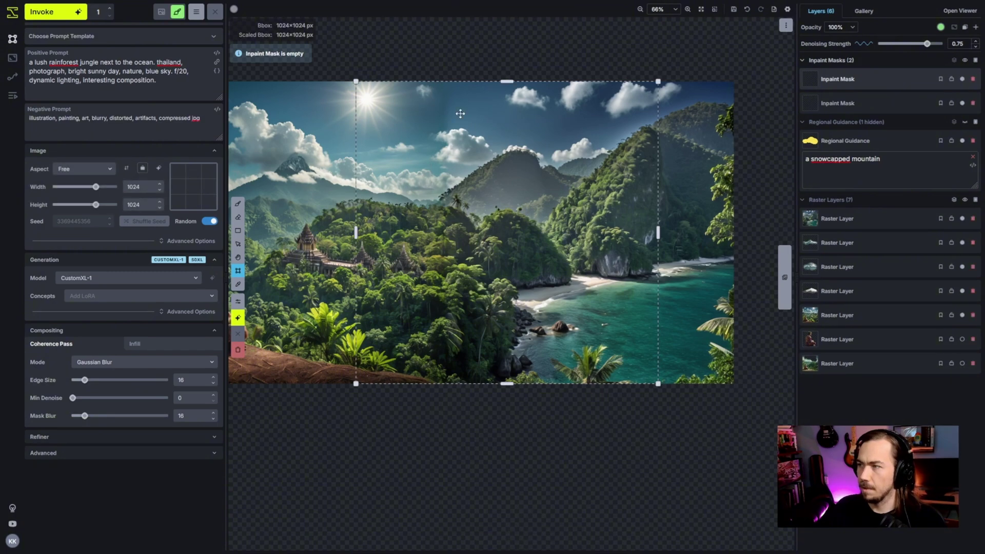
{"action": "scroll", "coordinate": [469, 233], "scroll_direction": "down", "scroll_amount": 2}
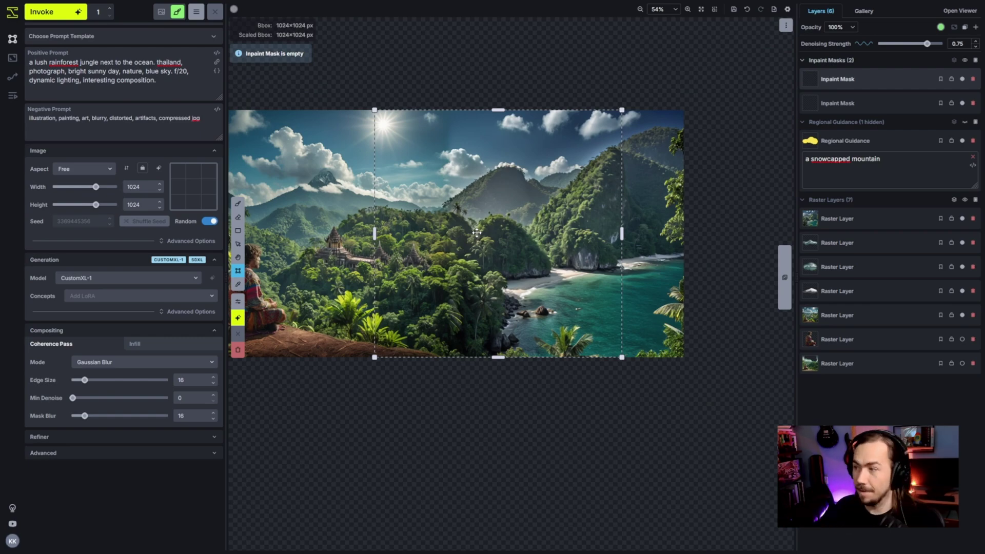
{"action": "scroll", "coordinate": [576, 219], "scroll_direction": "up", "scroll_amount": 2}
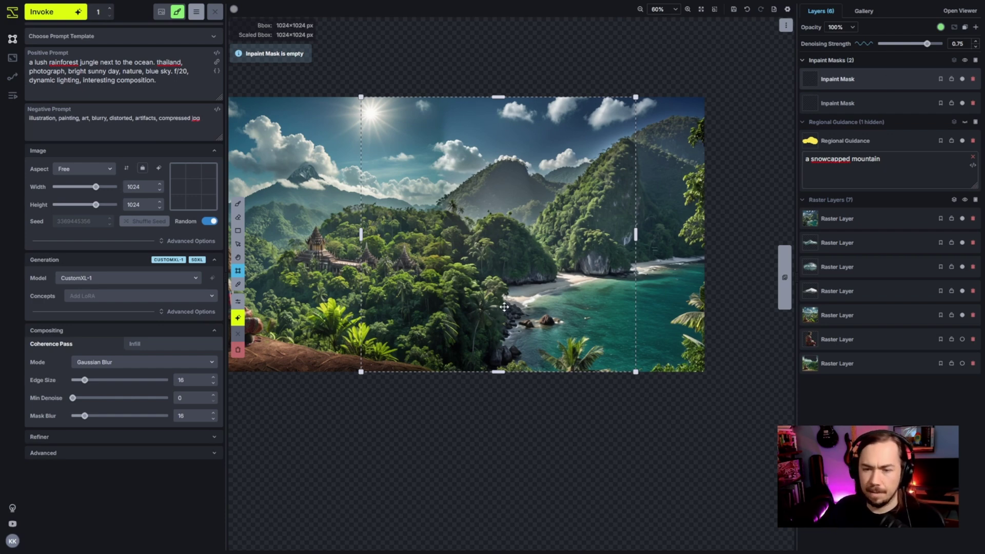
{"action": "key", "text": "b"}
{"action": "left_click_drag", "start_coordinate": [462, 346], "coordinate": [447, 85]}
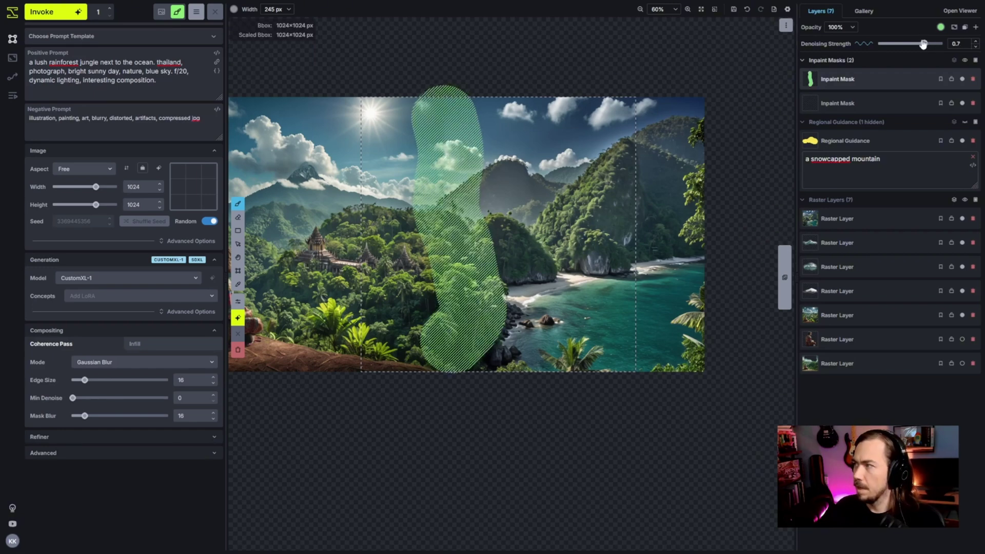
{"action": "left_click", "coordinate": [51, 14]}
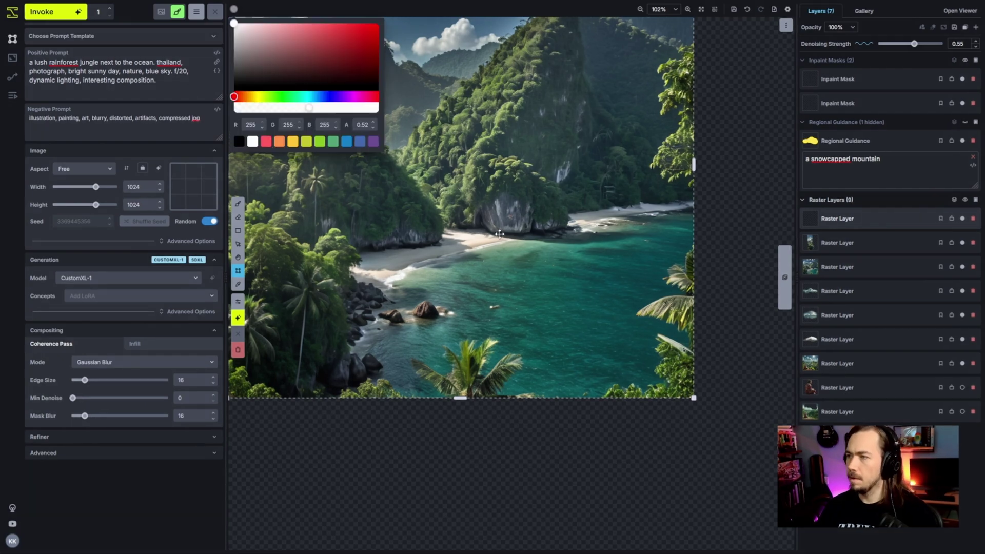
Step: Paint a grey ship shape over the cove water and turn it into regional guidance with a sci-fi spaceship prompt
{"action": "left_click", "coordinate": [463, 231]}
{"action": "scroll", "coordinate": [539, 216], "scroll_direction": "up", "scroll_amount": 2}
{"action": "left_click_drag", "start_coordinate": [508, 254], "coordinate": [639, 204]}
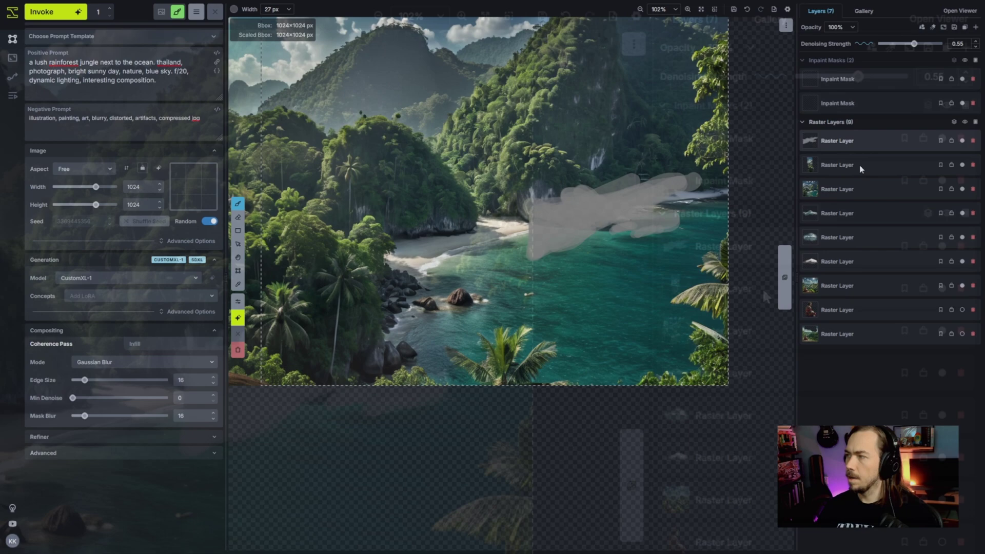
{"action": "mouse_move", "coordinate": [656, 417]}
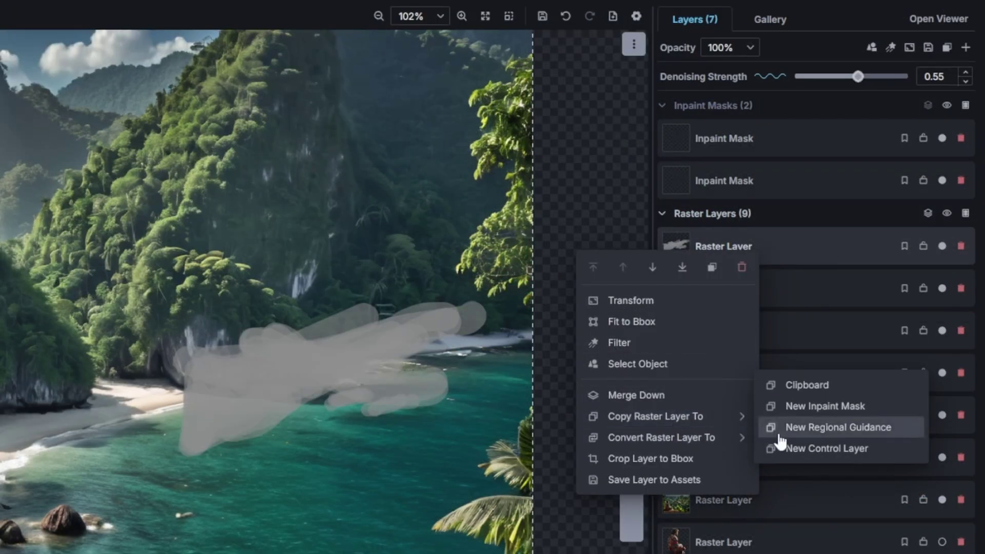
{"action": "left_click", "coordinate": [791, 431]}
{"action": "left_click", "coordinate": [708, 279]}
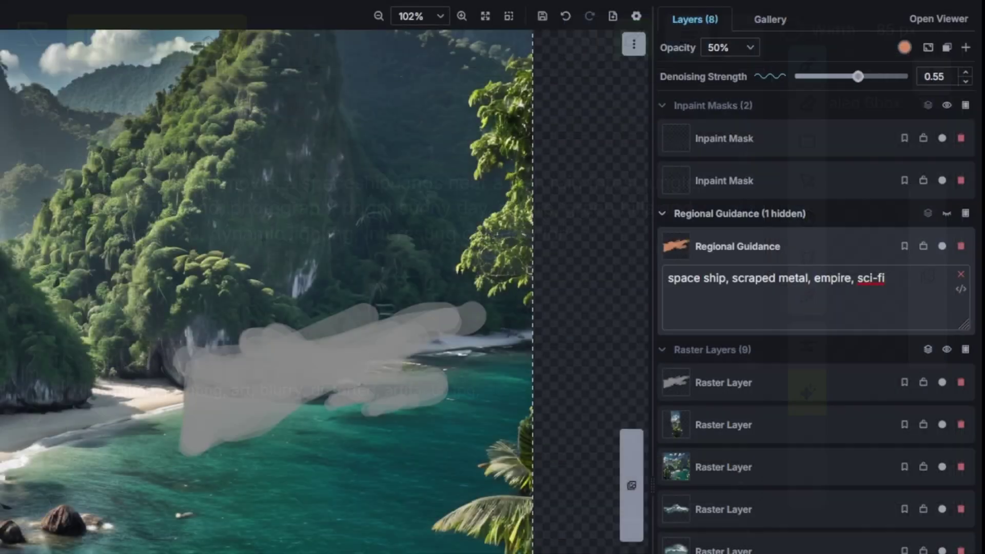
Step: Copy the ship guidance area into a new inpaint mask
{"action": "left_click", "coordinate": [775, 179]}
{"action": "right_click", "coordinate": [792, 247]}
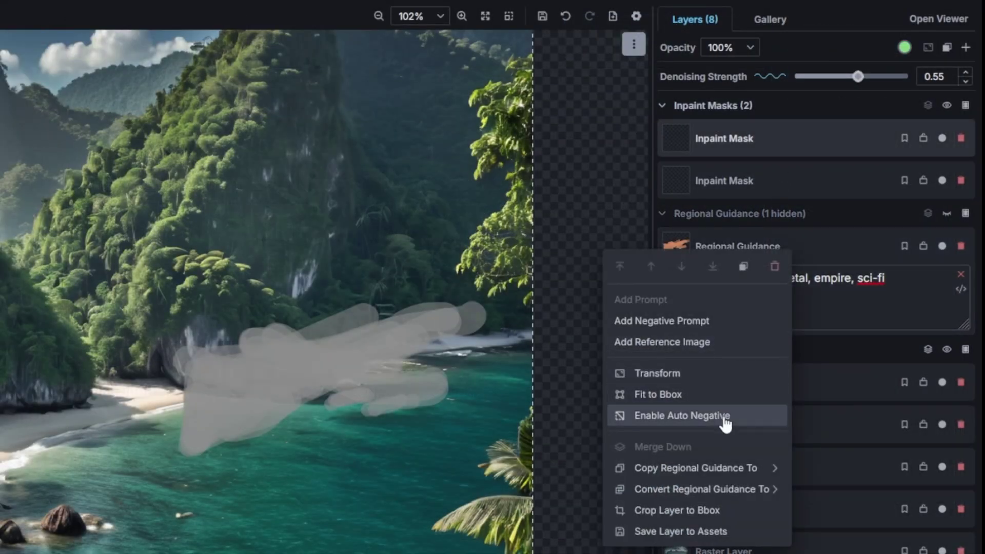
{"action": "left_click", "coordinate": [828, 479]}
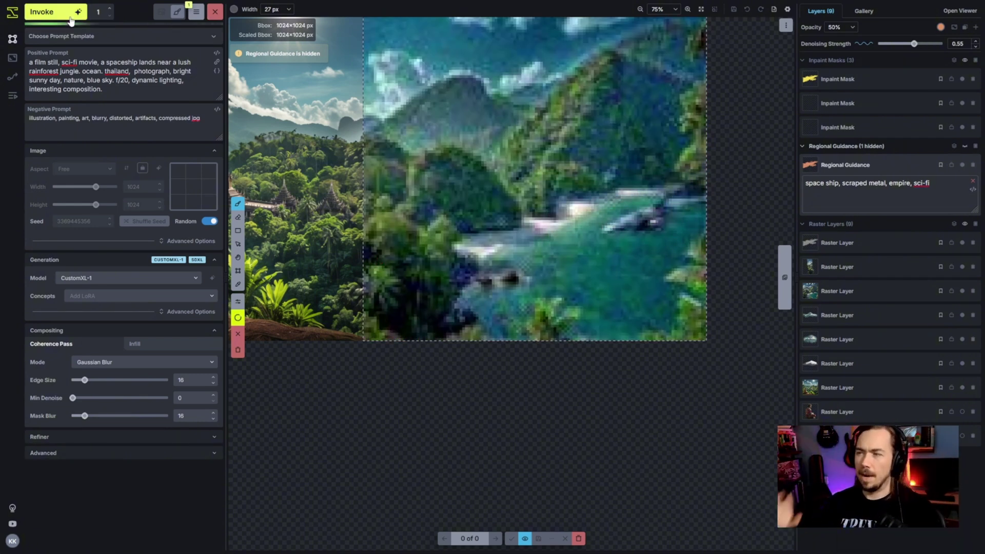
Step: Generate a spaceship in the masked area using the rewritten sci-fi film-still prompt
{"action": "left_click", "coordinate": [54, 11]}
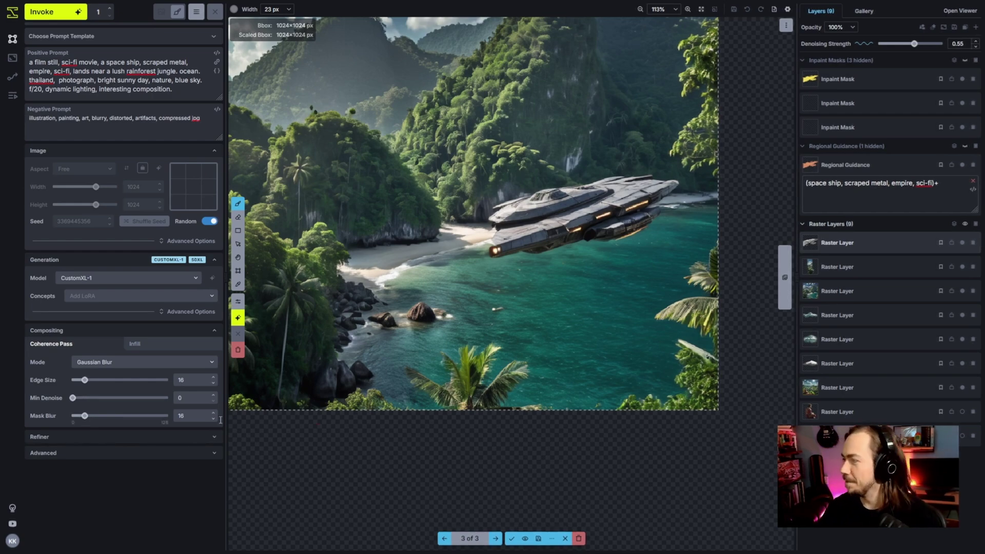
{"action": "scroll", "coordinate": [428, 430], "scroll_direction": "down", "scroll_amount": 2}
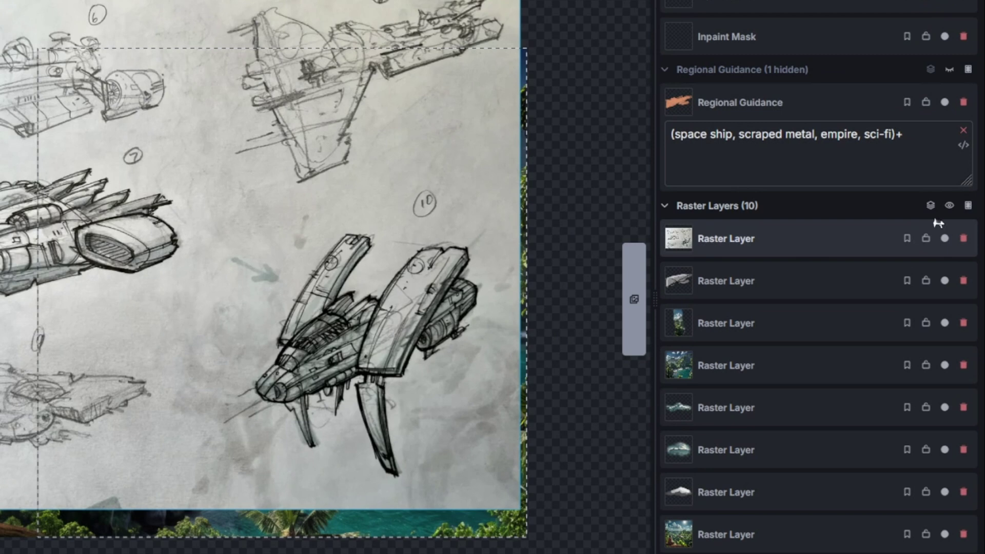
Step: Convert the spaceship sketch layer into a control layer using scribble contour detection and apply the filter
{"action": "right_click", "coordinate": [765, 236]}
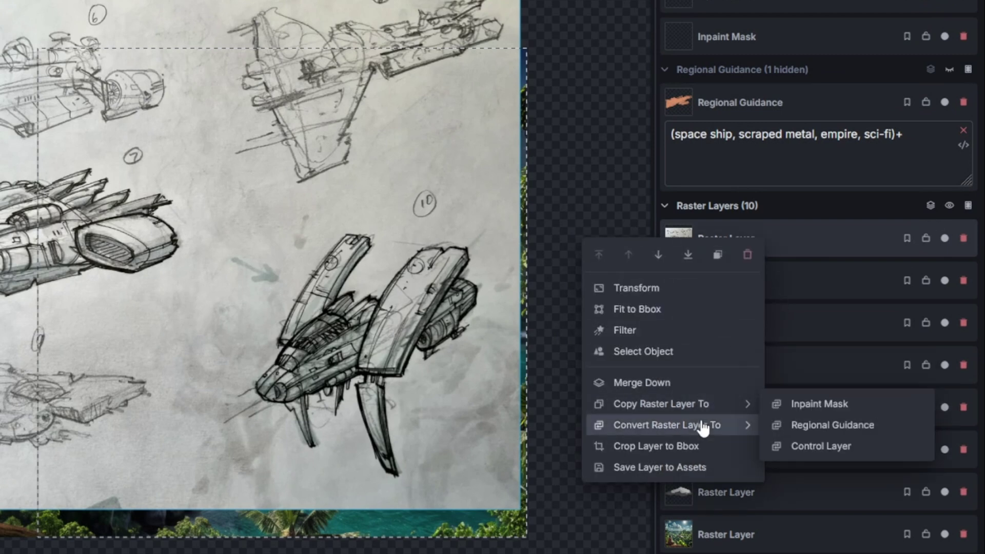
{"action": "left_click", "coordinate": [812, 451]}
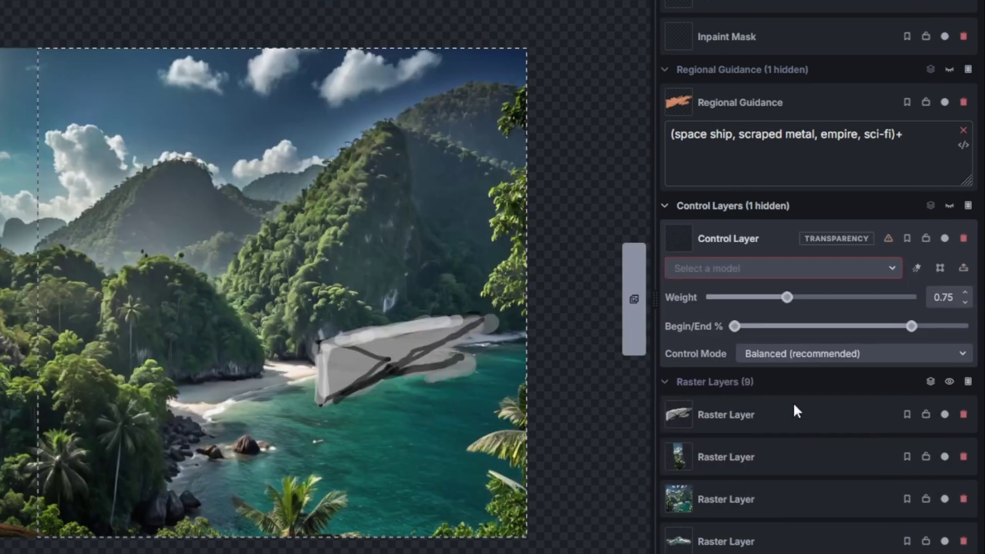
{"action": "left_click", "coordinate": [751, 270]}
{"action": "left_click", "coordinate": [760, 331]}
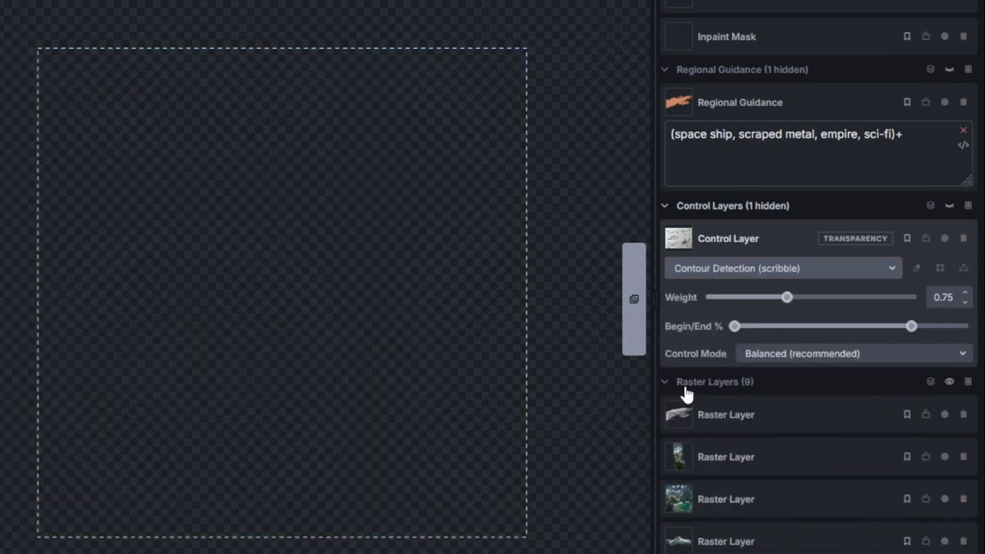
{"action": "left_click", "coordinate": [950, 206]}
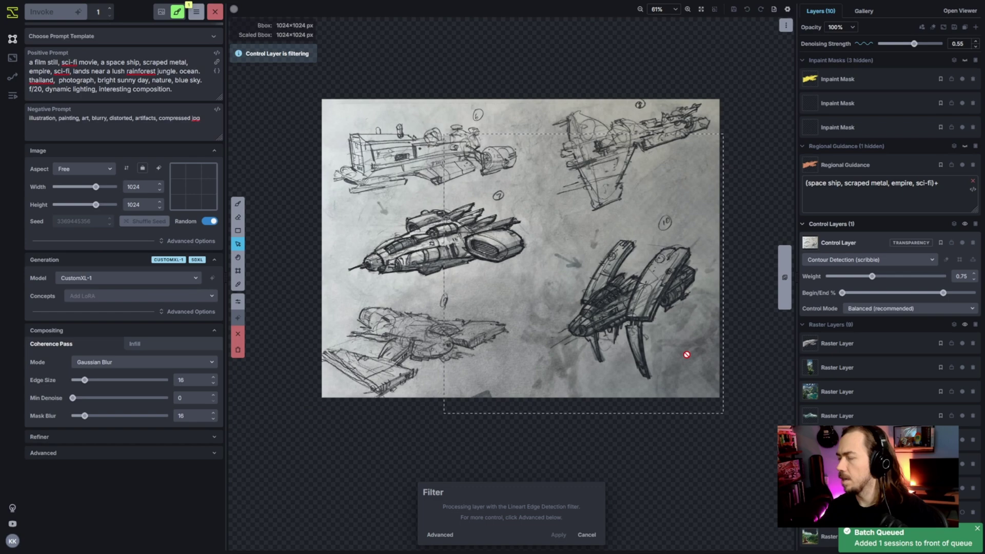
{"action": "scroll", "coordinate": [622, 405], "scroll_direction": "down", "scroll_amount": 3}
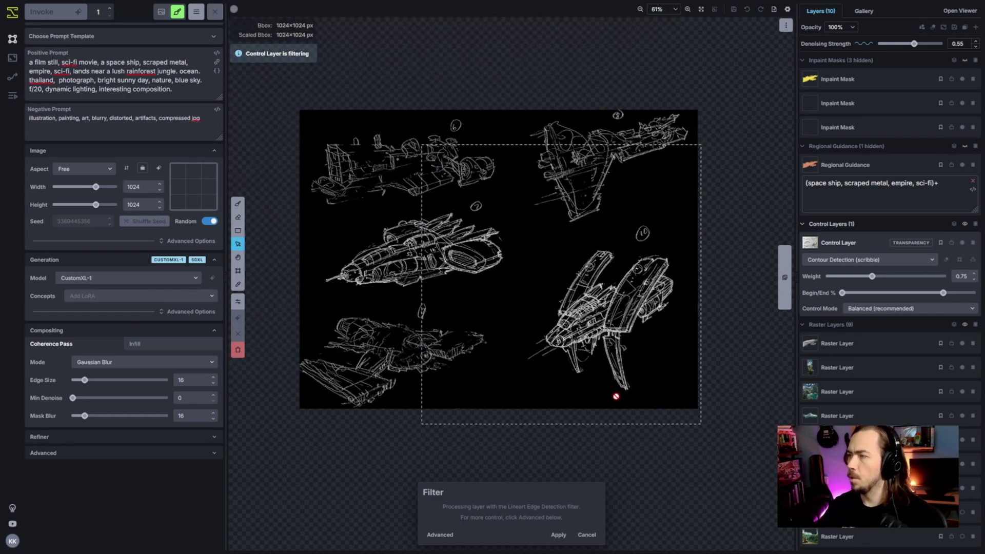
{"action": "left_click", "coordinate": [558, 536]}
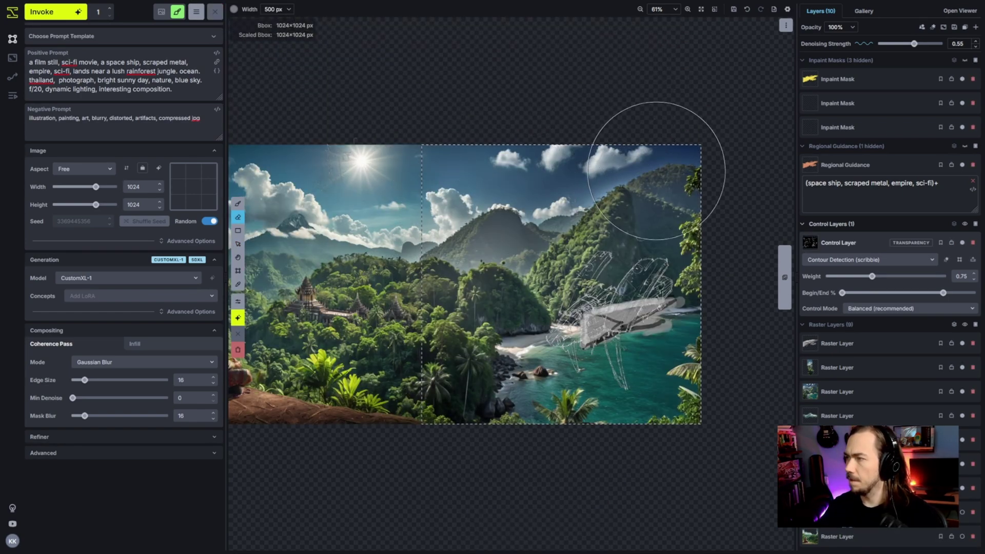
{"action": "scroll", "coordinate": [385, 155], "scroll_direction": "up", "scroll_amount": 3}
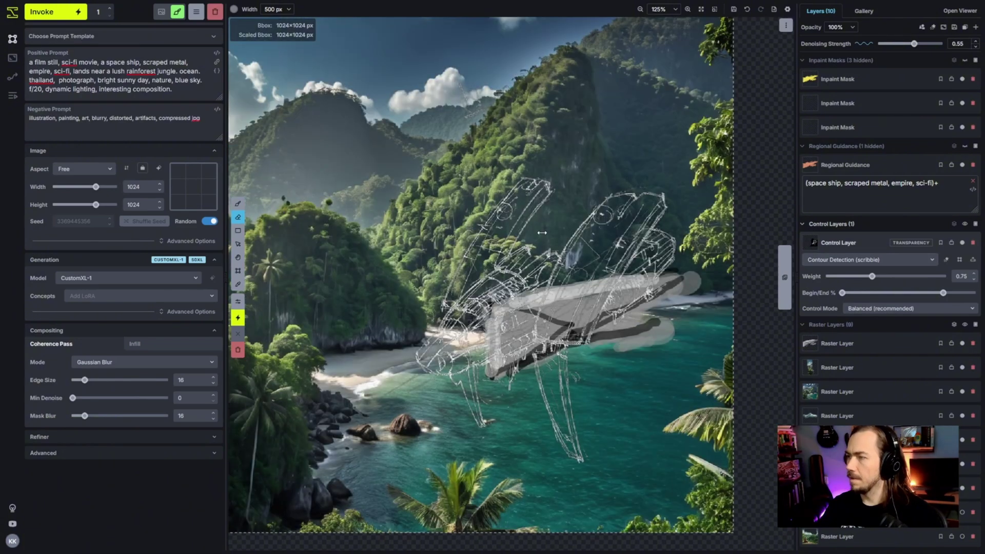
Step: Scale the sketch down, move it up over the grey ship shape, rotate it slightly clockwise and apply
{"action": "key", "text": "shift+t"}
{"action": "left_click_drag", "start_coordinate": [234, 162], "coordinate": [309, 194]}
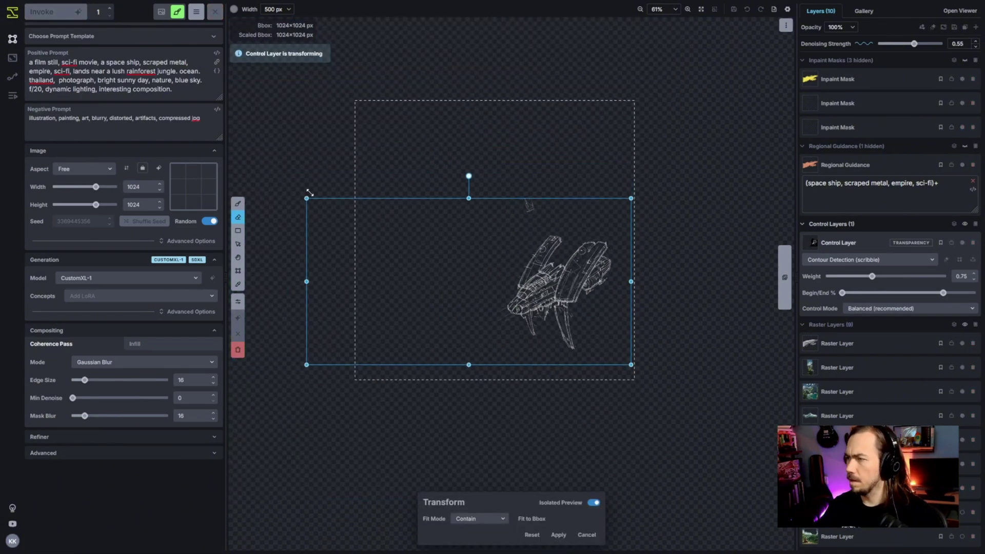
{"action": "left_click", "coordinate": [594, 509]}
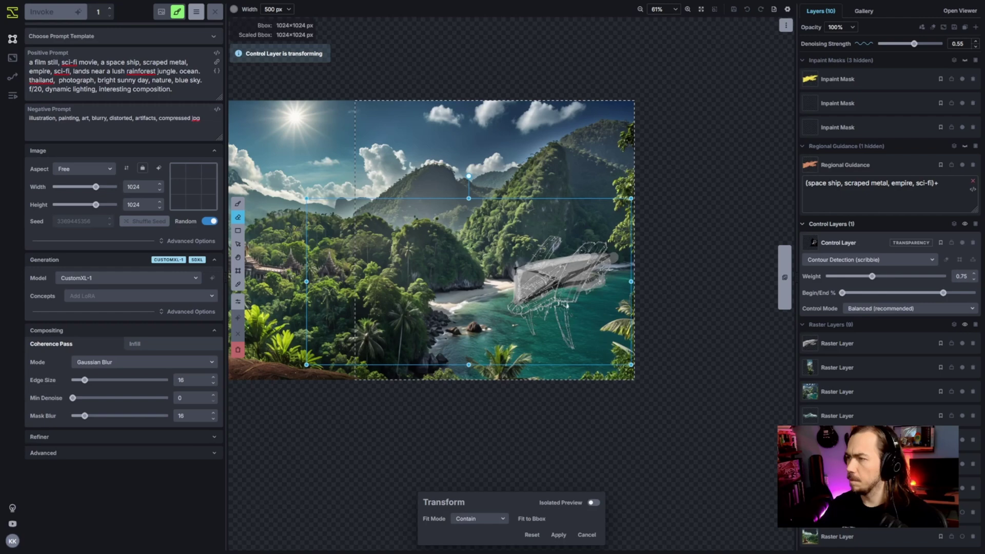
{"action": "left_click_drag", "start_coordinate": [579, 321], "coordinate": [578, 298]}
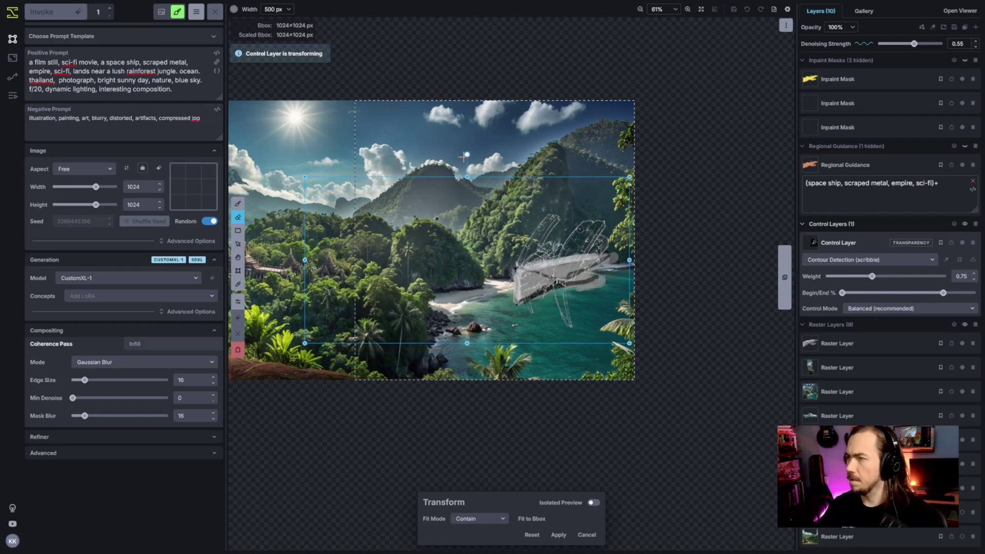
{"action": "left_click_drag", "start_coordinate": [469, 159], "coordinate": [480, 156]}
{"action": "key", "text": "Return"}
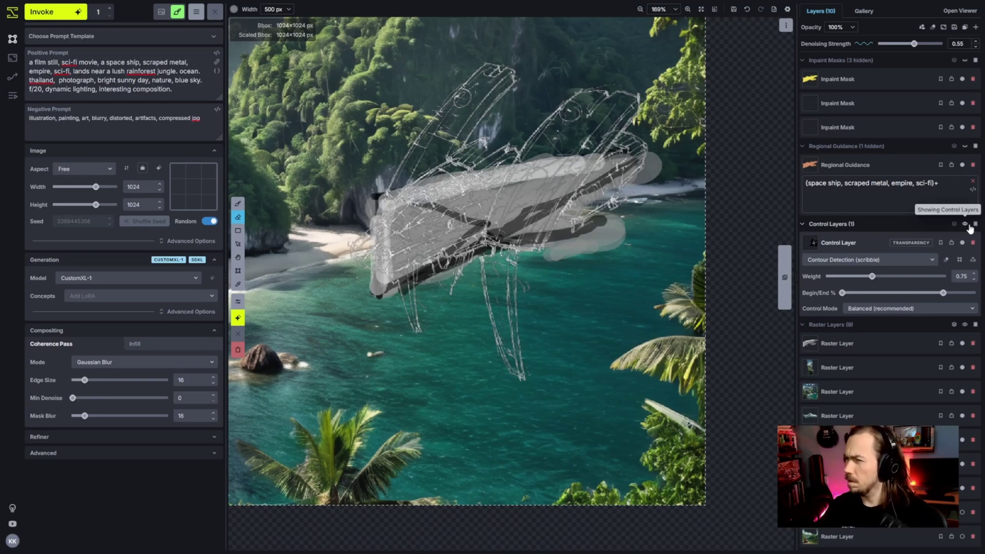
Step: Paint the ship's blue cockpit on the ship paint layer, undoing a stray grey stroke
{"action": "left_click", "coordinate": [886, 343]}
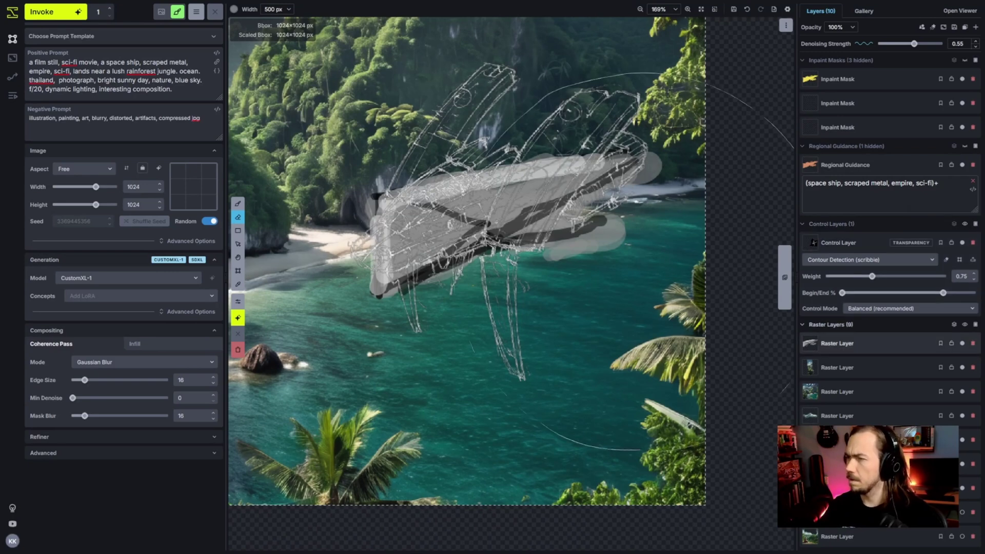
{"action": "scroll", "coordinate": [416, 308], "scroll_direction": "down", "scroll_amount": 8}
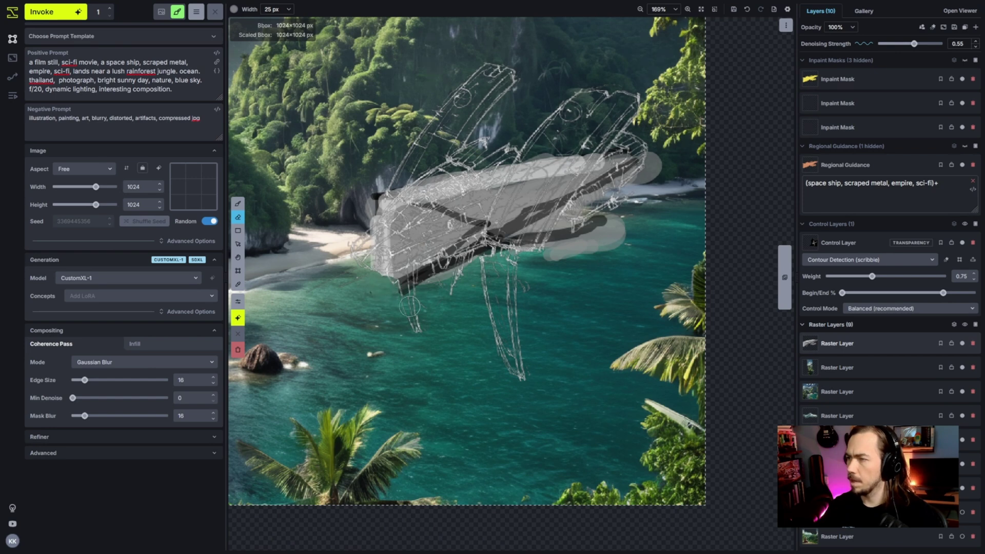
{"action": "key", "text": "ctrl+z"}
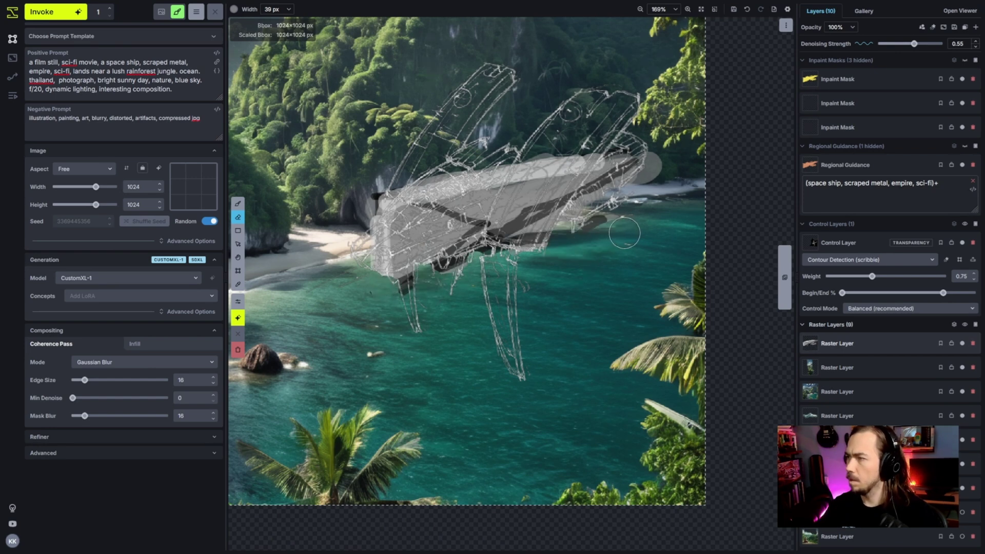
{"action": "scroll", "coordinate": [418, 270], "scroll_direction": "down", "scroll_amount": 3}
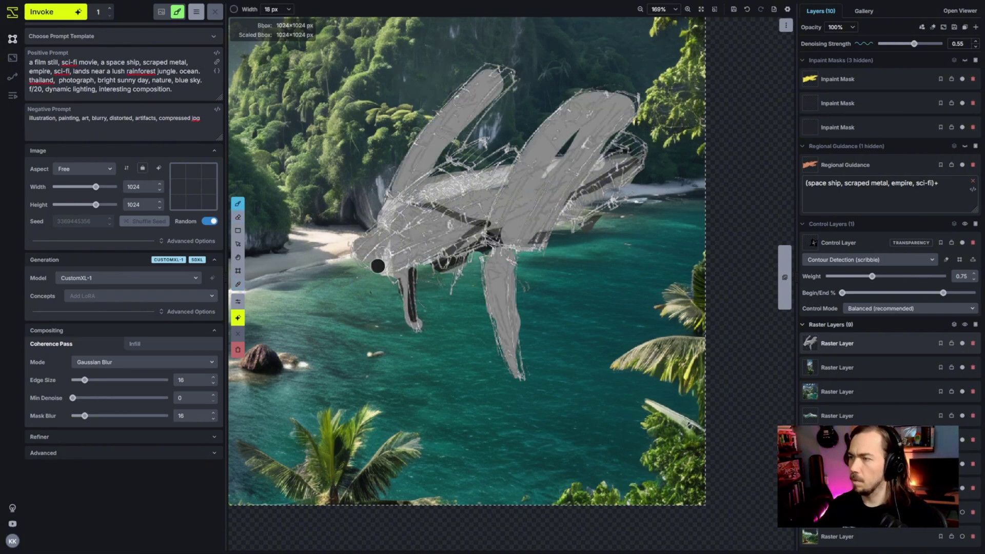
{"action": "scroll", "coordinate": [431, 231], "scroll_direction": "up", "scroll_amount": 5}
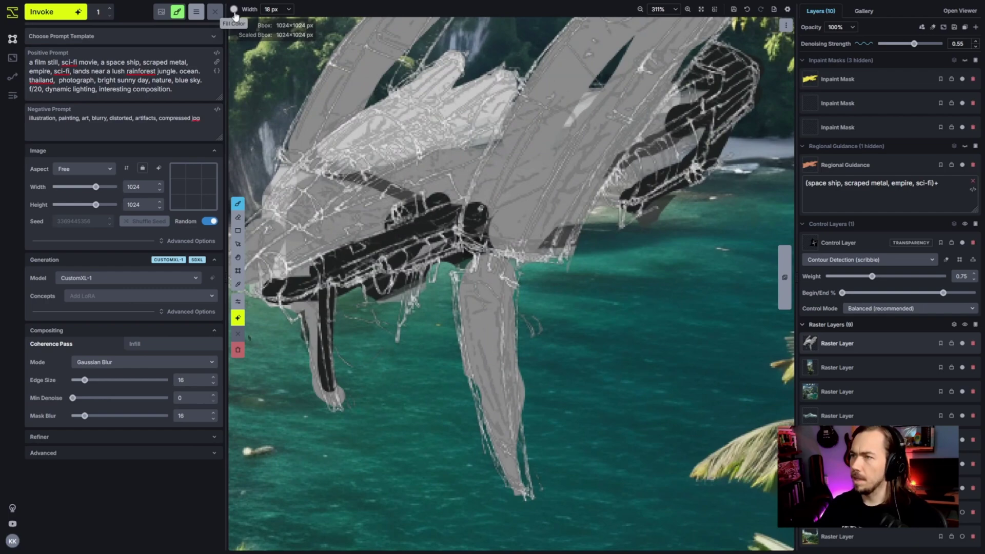
{"action": "left_click_drag", "start_coordinate": [296, 206], "coordinate": [400, 155]}
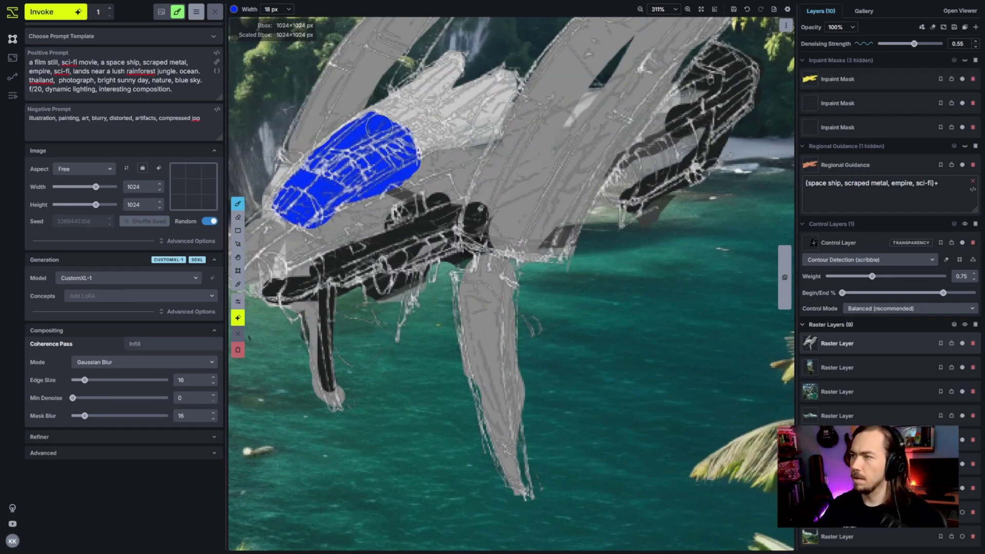
{"action": "scroll", "coordinate": [462, 231], "scroll_direction": "down", "scroll_amount": 5}
Step: Delete the old inpaint mask, copy the ship painting into a new Inpaint Mask, and generate
{"action": "right_click", "coordinate": [877, 347]}
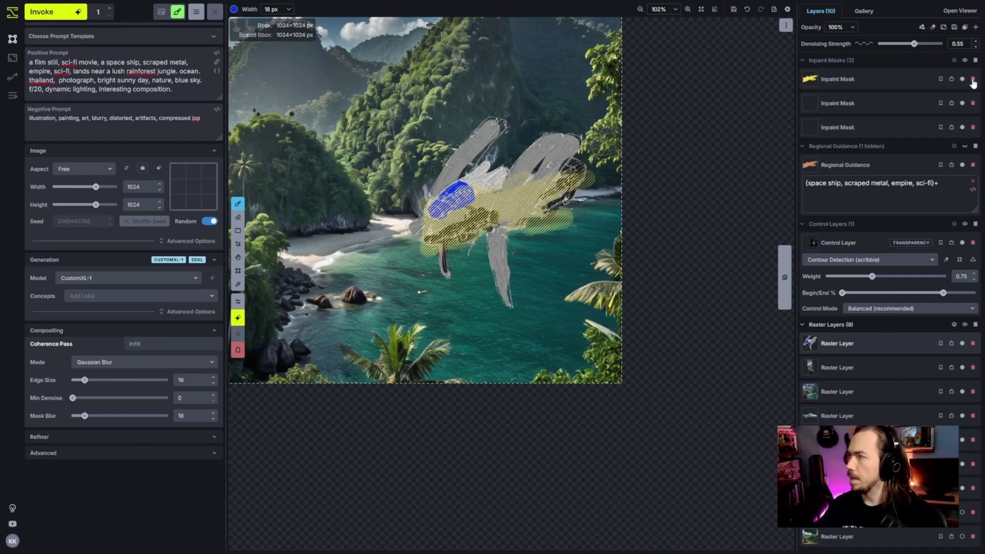
{"action": "left_click", "coordinate": [973, 80]}
{"action": "right_click", "coordinate": [855, 319]}
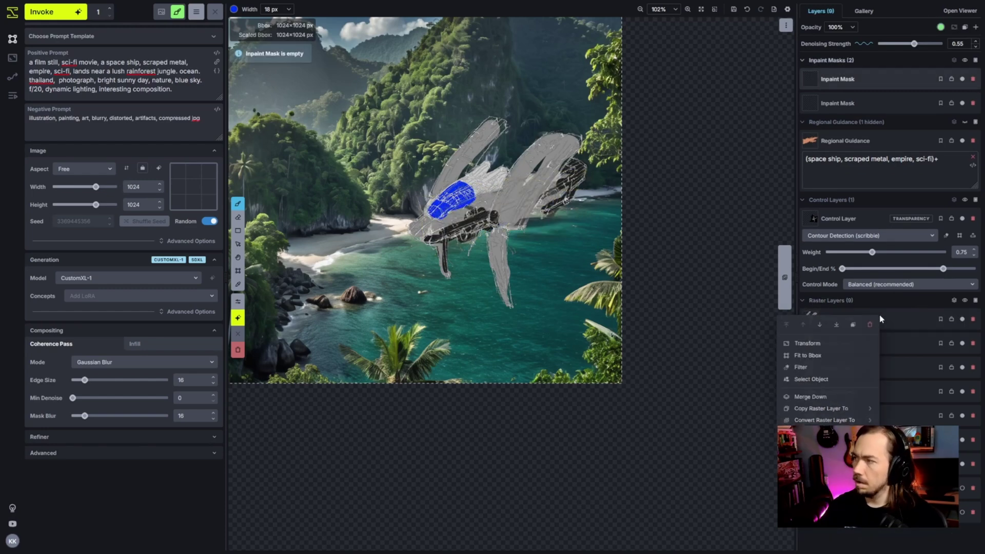
{"action": "left_click", "coordinate": [831, 420]}
{"action": "scroll", "coordinate": [472, 236], "scroll_direction": "up", "scroll_amount": 3}
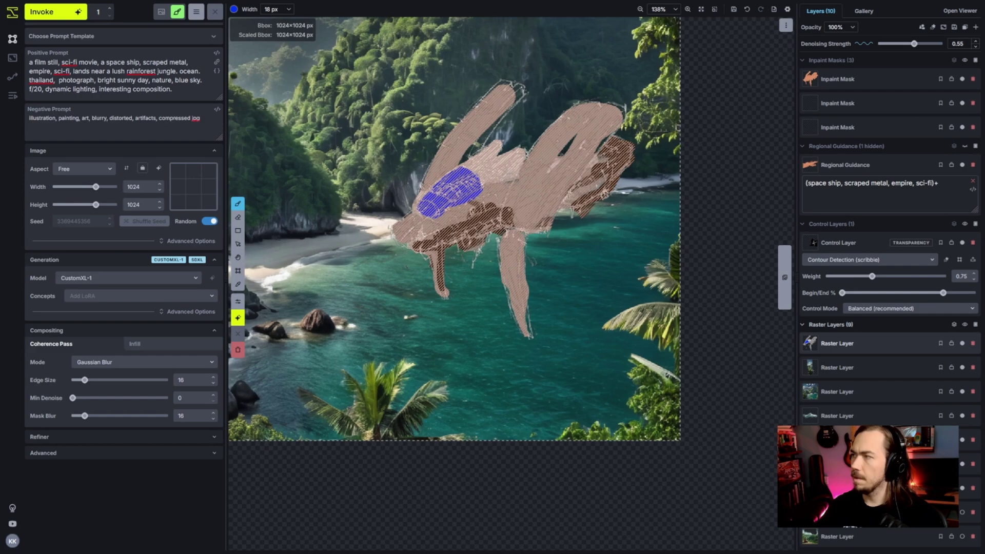
{"action": "key", "text": "ctrl+Return"}
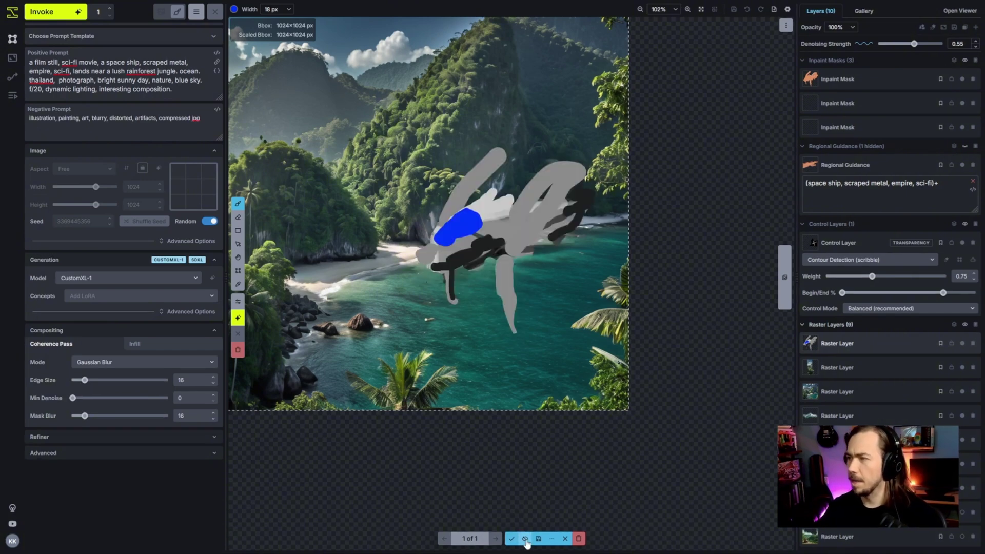
Step: Discard the first result, raise denoising and scribble control weight to 0.9, and regenerate
{"action": "left_click", "coordinate": [578, 538]}
{"action": "scroll", "coordinate": [551, 239], "scroll_direction": "up", "scroll_amount": 1}
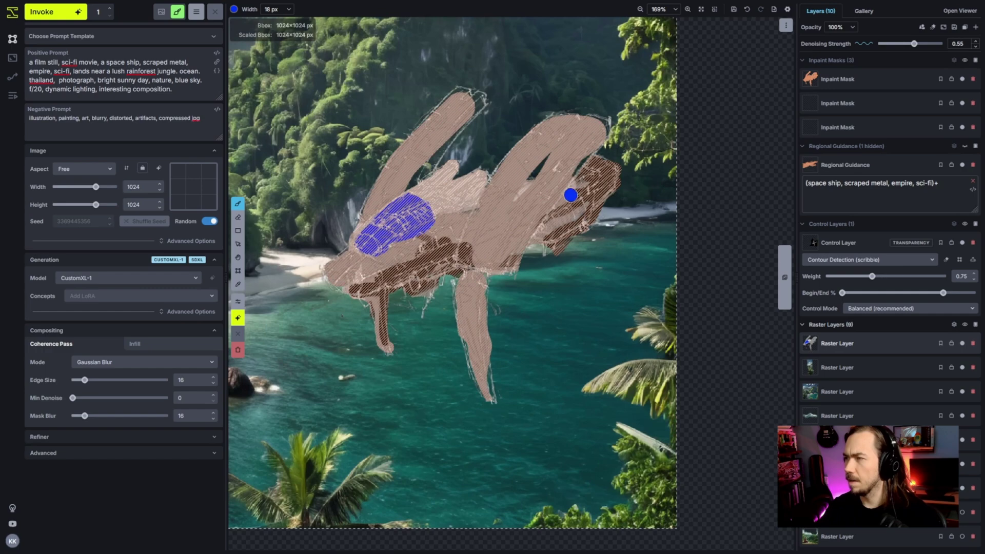
{"action": "scroll", "coordinate": [569, 197], "scroll_direction": "up", "scroll_amount": 3}
{"action": "scroll", "coordinate": [569, 197], "scroll_direction": "down", "scroll_amount": 1}
{"action": "left_click", "coordinate": [931, 44]}
{"action": "left_click", "coordinate": [42, 11]}
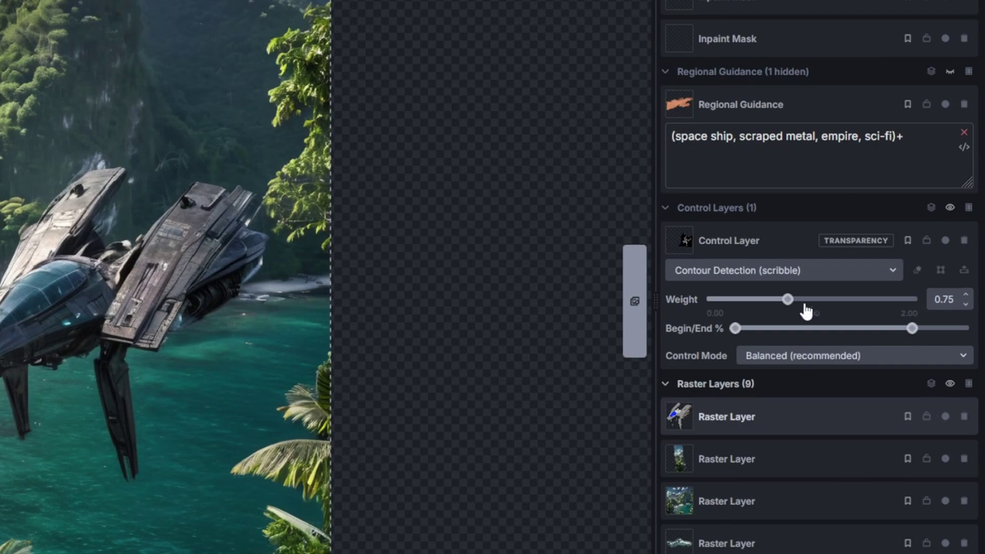
{"action": "left_click", "coordinate": [813, 300]}
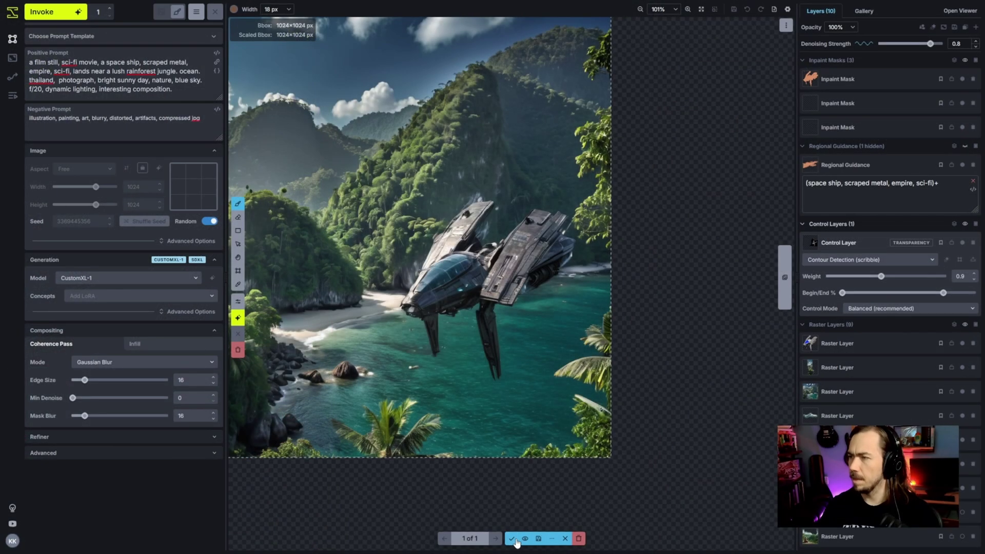
Step: Accept the twin-hulled spaceship, clear its inpaint mask and delete the leftover raster layers
{"action": "left_click", "coordinate": [513, 539]}
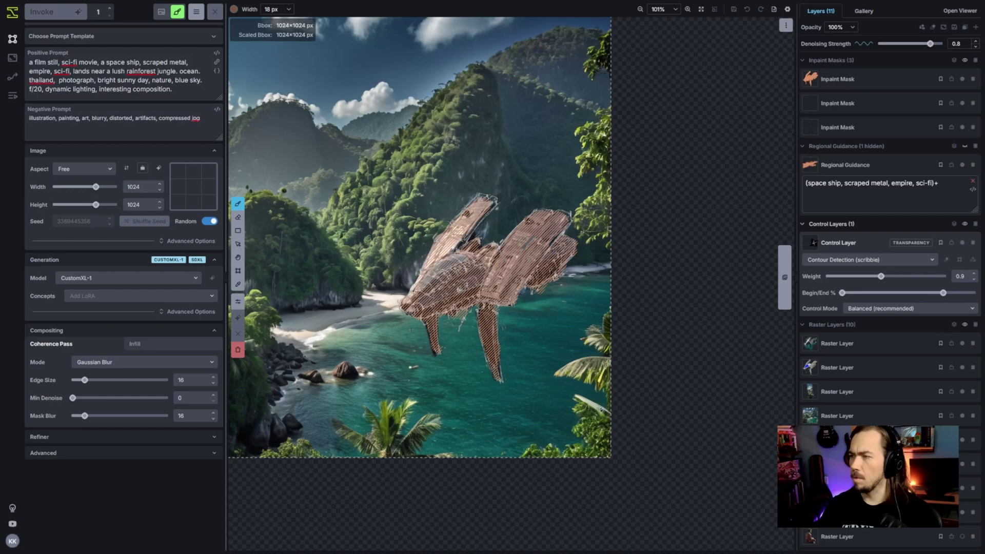
{"action": "left_click", "coordinate": [974, 344]}
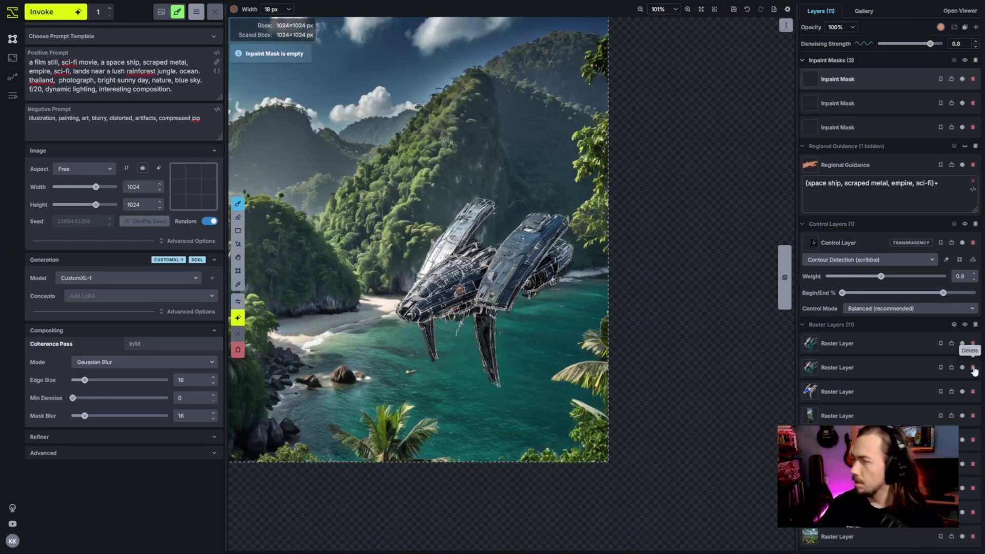
{"action": "left_click", "coordinate": [975, 372]}
Step: Transform the spaceship layer smaller and lower-right over the cove water
{"action": "left_click", "coordinate": [965, 245]}
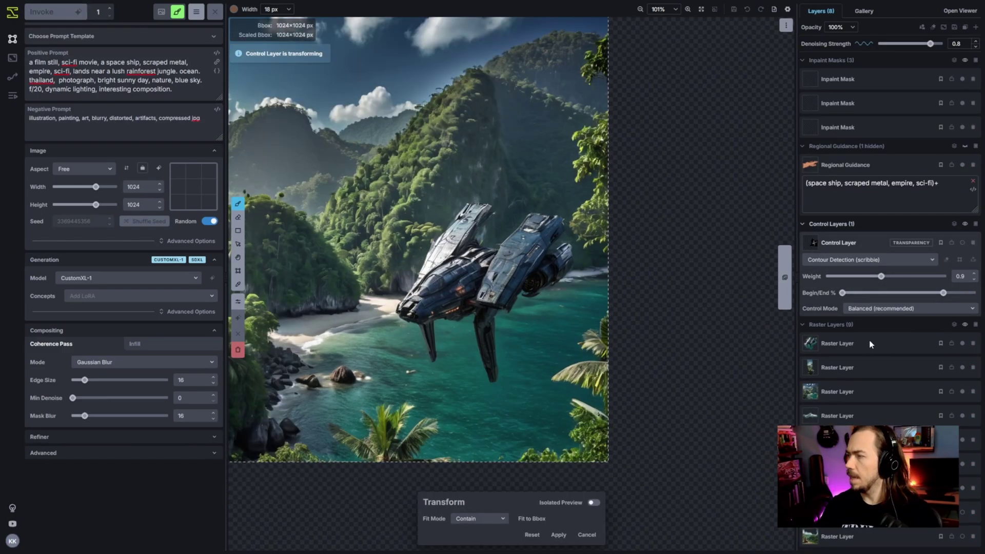
{"action": "left_click_drag", "start_coordinate": [584, 382], "coordinate": [491, 276]}
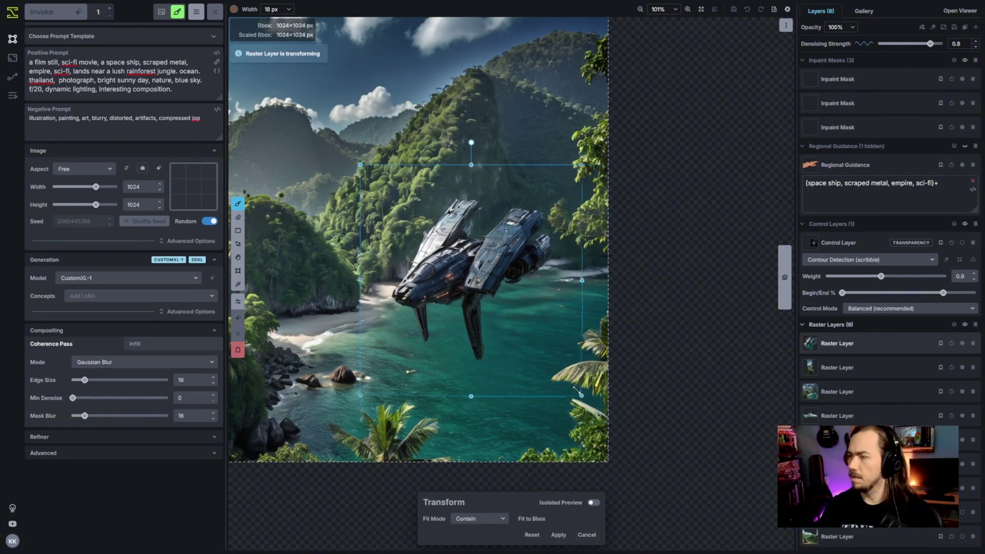
{"action": "left_click_drag", "start_coordinate": [431, 223], "coordinate": [473, 313]}
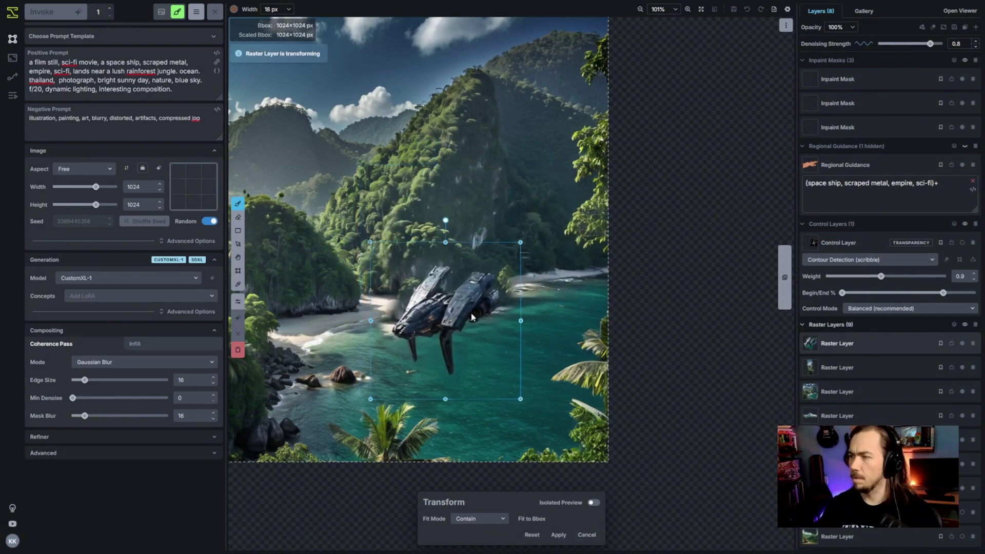
{"action": "scroll", "coordinate": [473, 314], "scroll_direction": "up", "scroll_amount": 3}
{"action": "scroll", "coordinate": [462, 315], "scroll_direction": "up", "scroll_amount": 3}
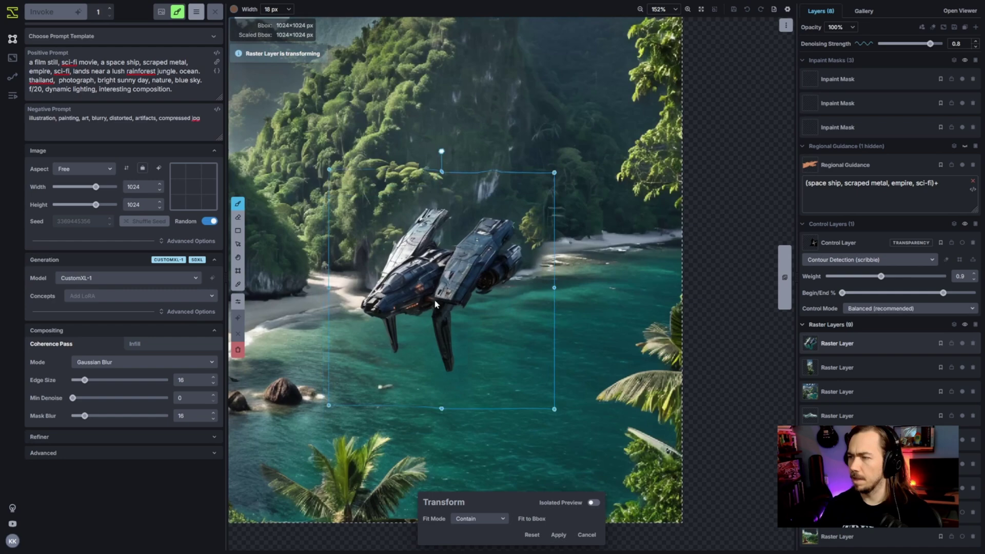
{"action": "scroll", "coordinate": [438, 316], "scroll_direction": "up", "scroll_amount": 2}
{"action": "left_click_drag", "start_coordinate": [599, 435], "coordinate": [539, 385]}
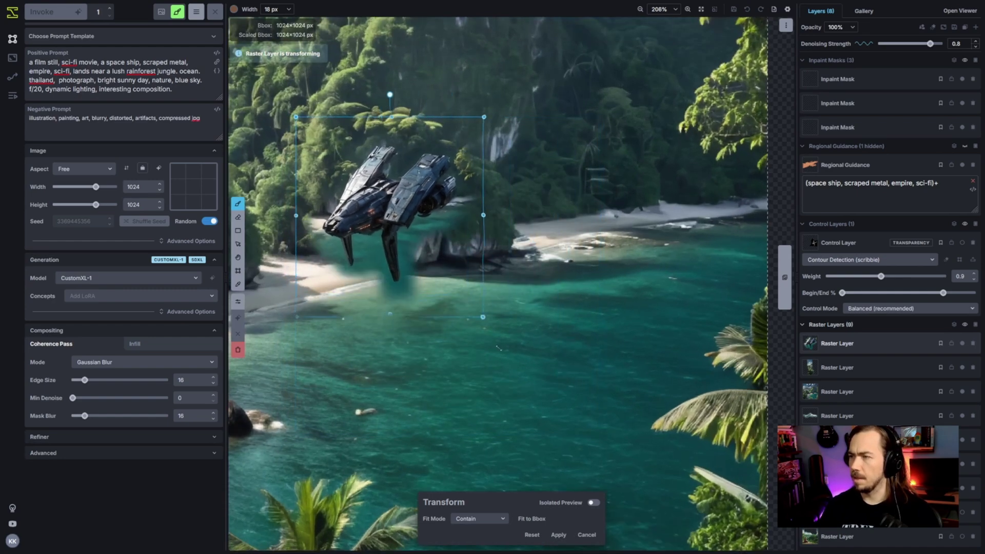
{"action": "left_click_drag", "start_coordinate": [416, 270], "coordinate": [434, 288]}
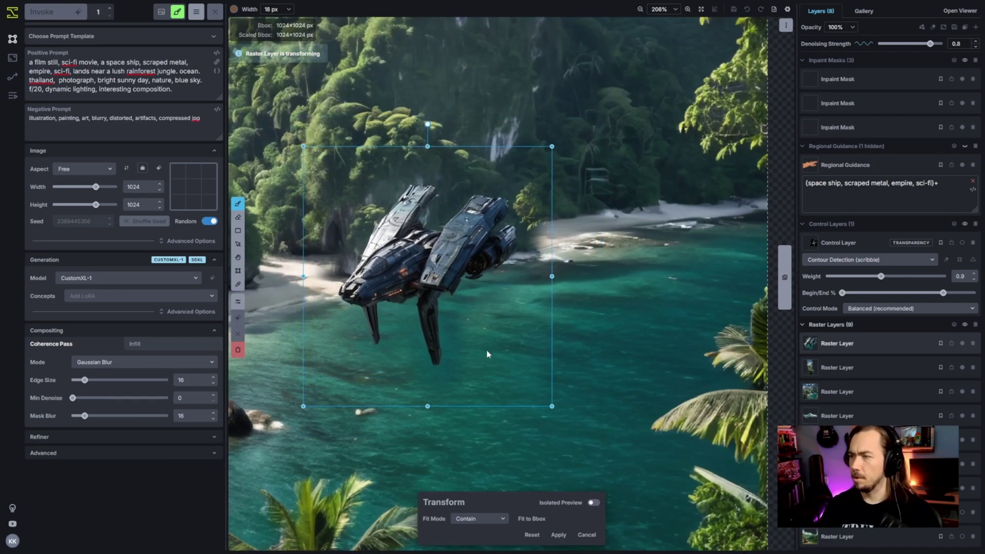
{"action": "scroll", "coordinate": [488, 355], "scroll_direction": "down", "scroll_amount": 3}
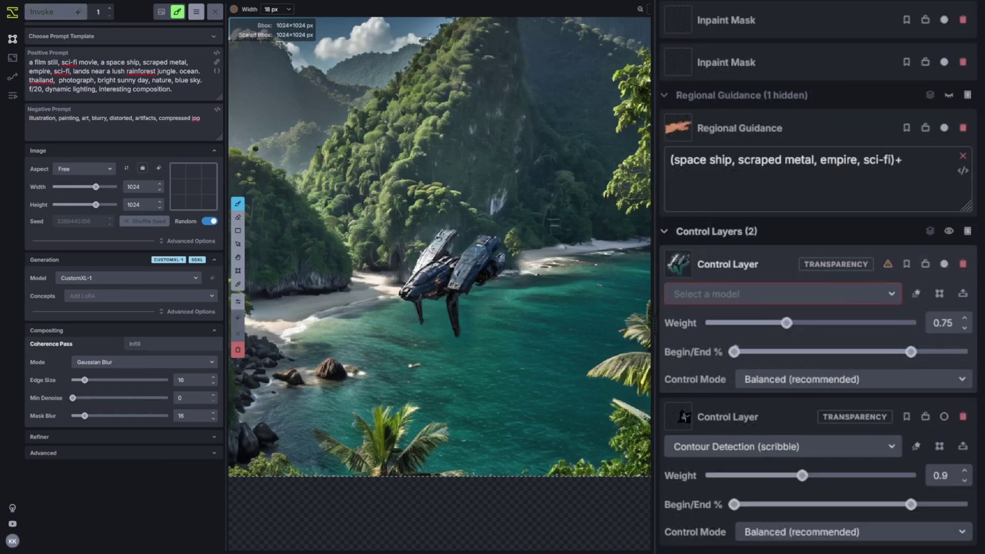
Step: Set the new control layer's model to Contour Detection (scribble)
{"action": "left_click", "coordinate": [750, 293]}
{"action": "left_click", "coordinate": [739, 345]}
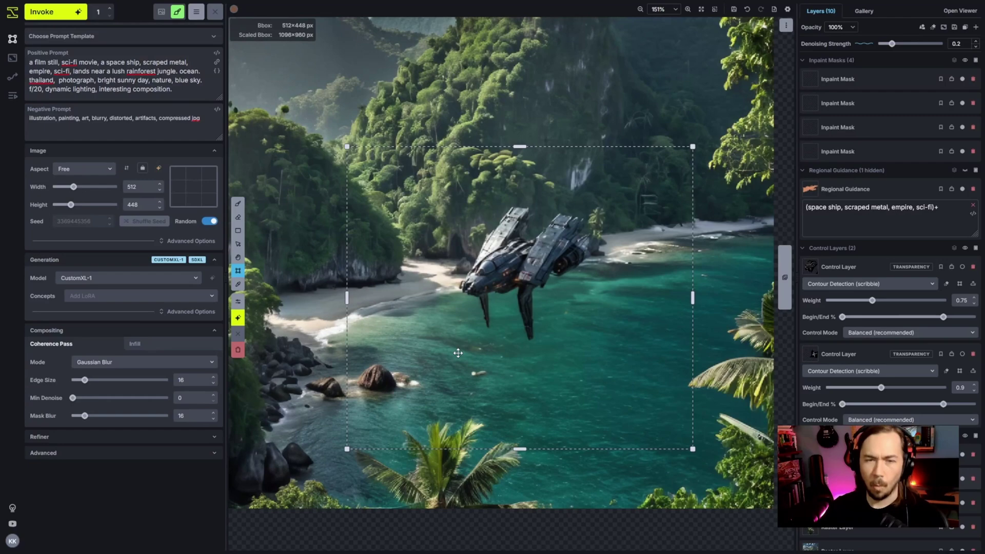
Step: Move 'a film still, sci-fi movie,' from the start of the positive prompt to its end
{"action": "key", "text": "b"}
{"action": "left_click", "coordinate": [29, 61]}
{"action": "type", "text": "watter rippla"}
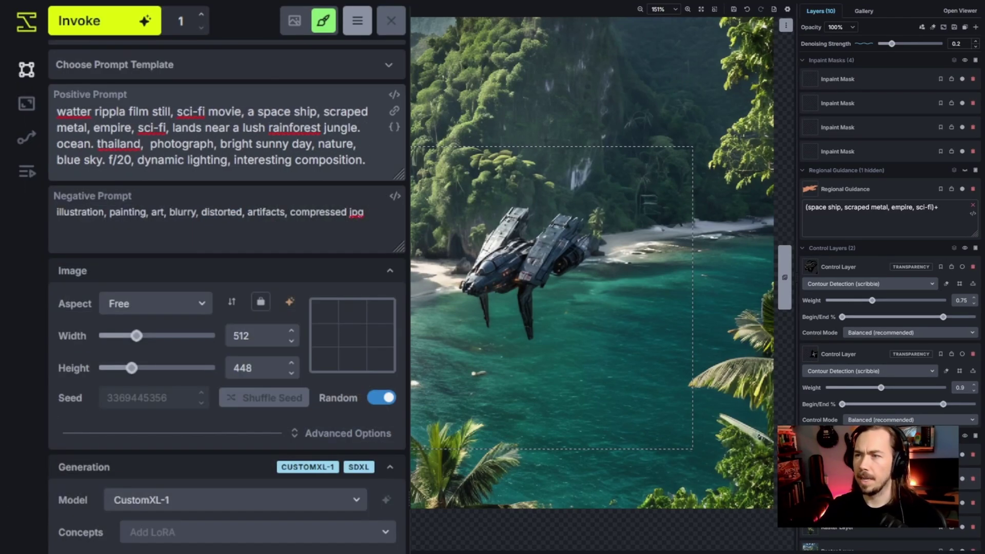
{"action": "key", "text": "BackSpace"}
{"action": "key", "text": "BackSpace"}
{"action": "type", "text": "ing underneat"}
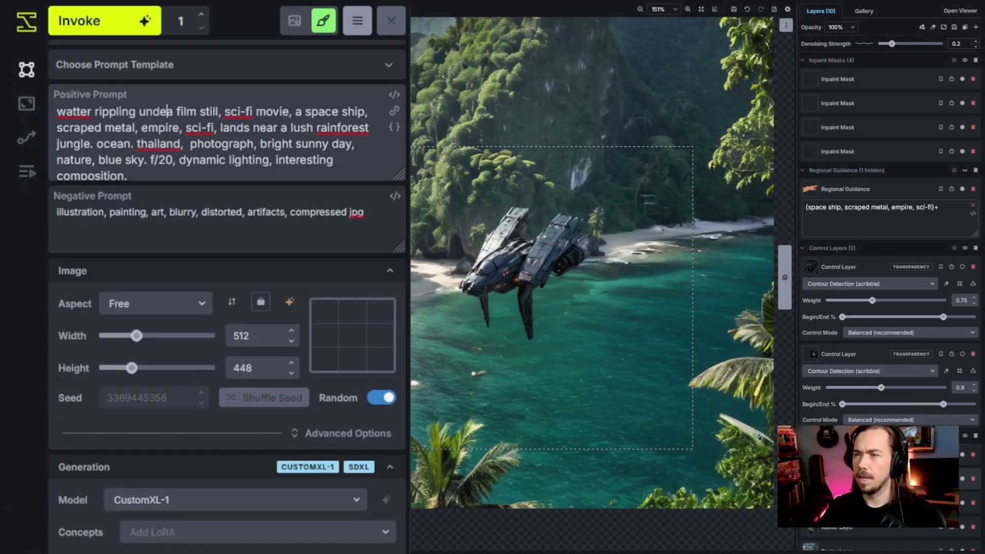
{"action": "key", "text": "Delete"}
{"action": "type", "text": "a film still, sci-fi movie,"}
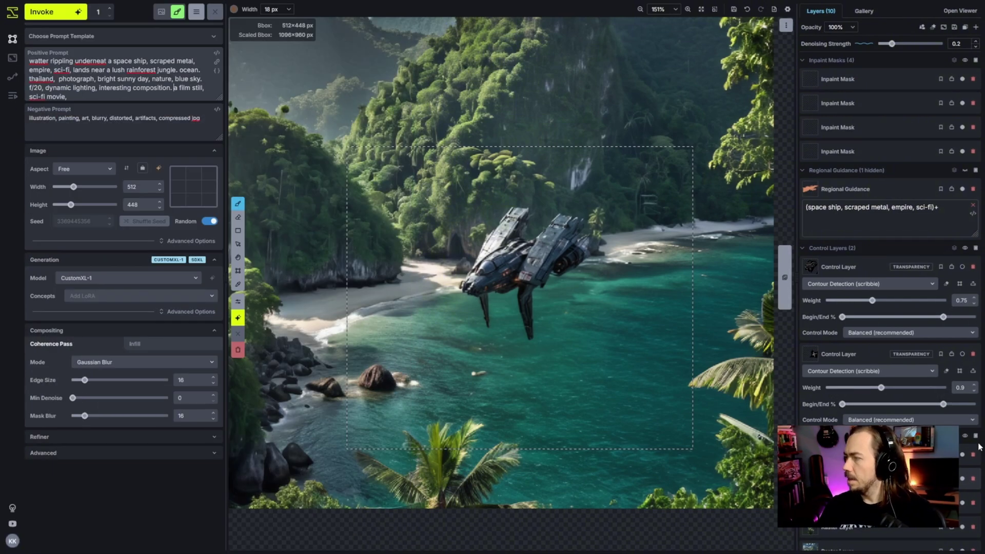
{"action": "left_click", "coordinate": [977, 445]}
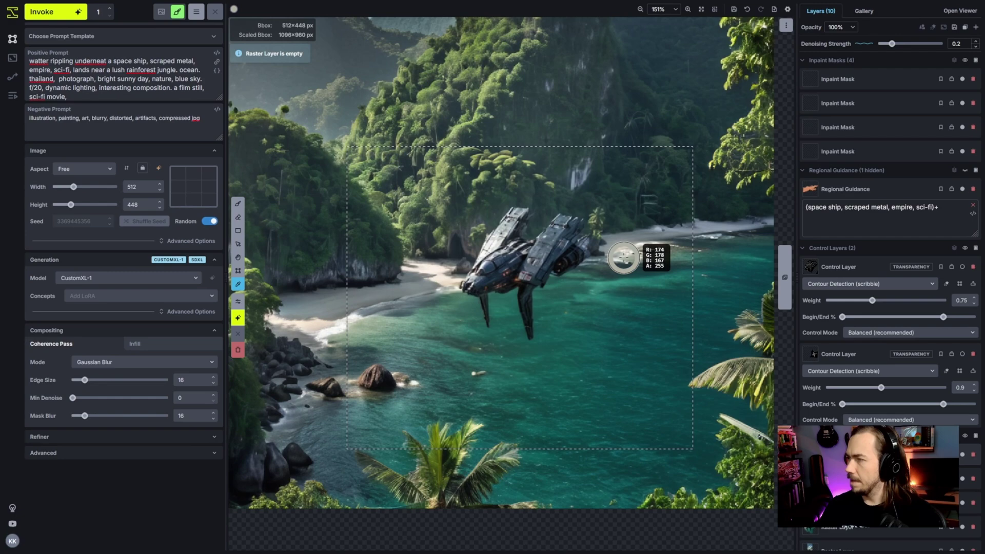
{"action": "scroll", "coordinate": [531, 378], "scroll_direction": "up", "scroll_amount": 2}
Step: Paint white ripple strokes on the water below the ship, mask them, and generate the ripples
{"action": "key", "text": "b"}
{"action": "left_click_drag", "start_coordinate": [470, 370], "coordinate": [508, 385]}
{"action": "left_click_drag", "start_coordinate": [562, 385], "coordinate": [600, 366]}
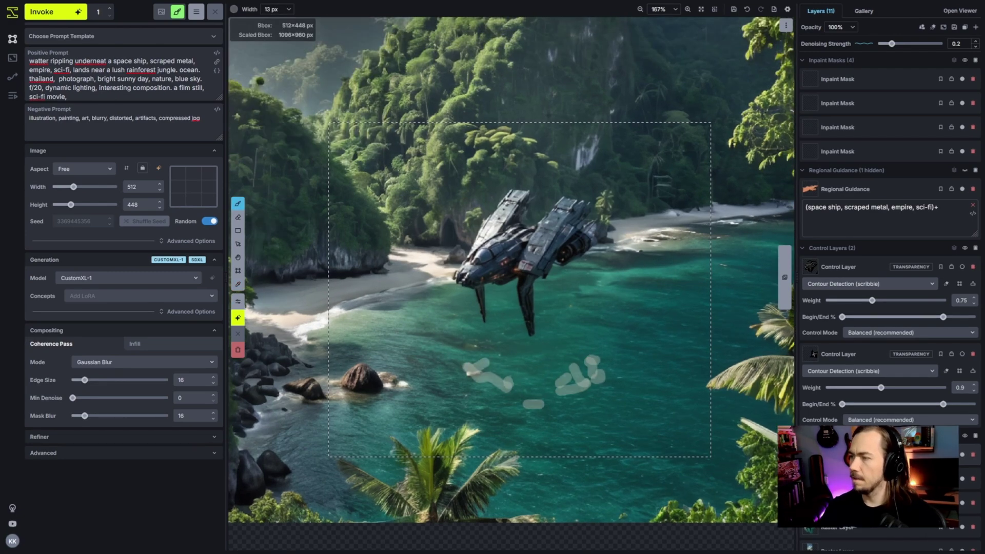
{"action": "left_click_drag", "start_coordinate": [431, 362], "coordinate": [639, 385]}
{"action": "left_click_drag", "start_coordinate": [892, 43], "coordinate": [912, 43]}
{"action": "key", "text": "ctrl+Return"}
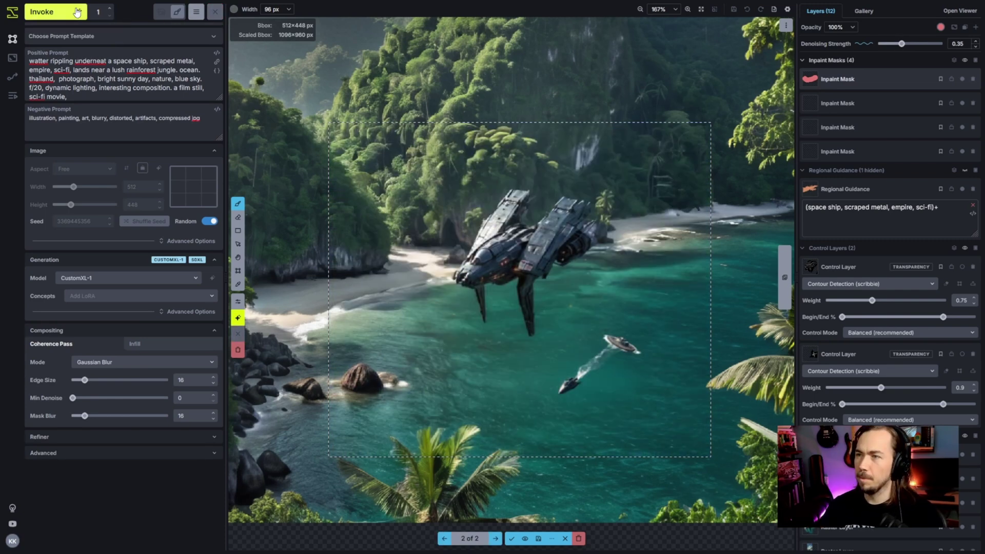
{"action": "key", "text": "ctrl+Return"}
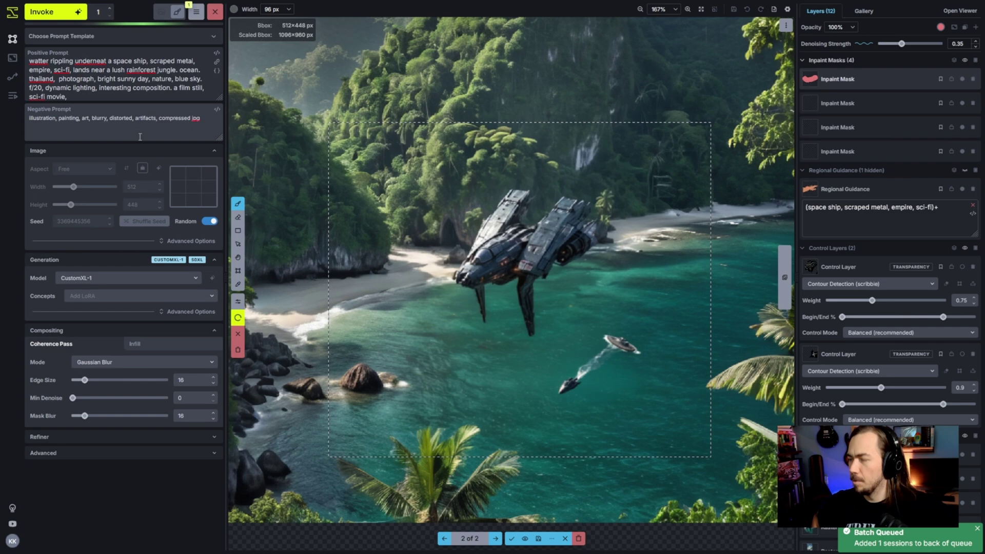
{"action": "scroll", "coordinate": [538, 308], "scroll_direction": "up", "scroll_amount": 3}
{"action": "scroll", "coordinate": [577, 324], "scroll_direction": "up", "scroll_amount": 3}
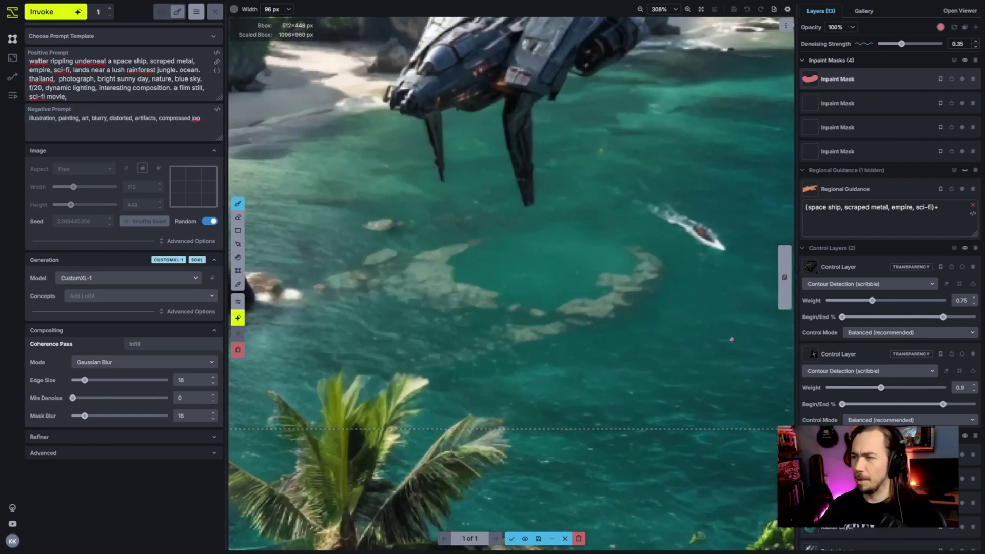
{"action": "scroll", "coordinate": [662, 360], "scroll_direction": "down", "scroll_amount": 4}
{"action": "scroll", "coordinate": [658, 366], "scroll_direction": "down", "scroll_amount": 3}
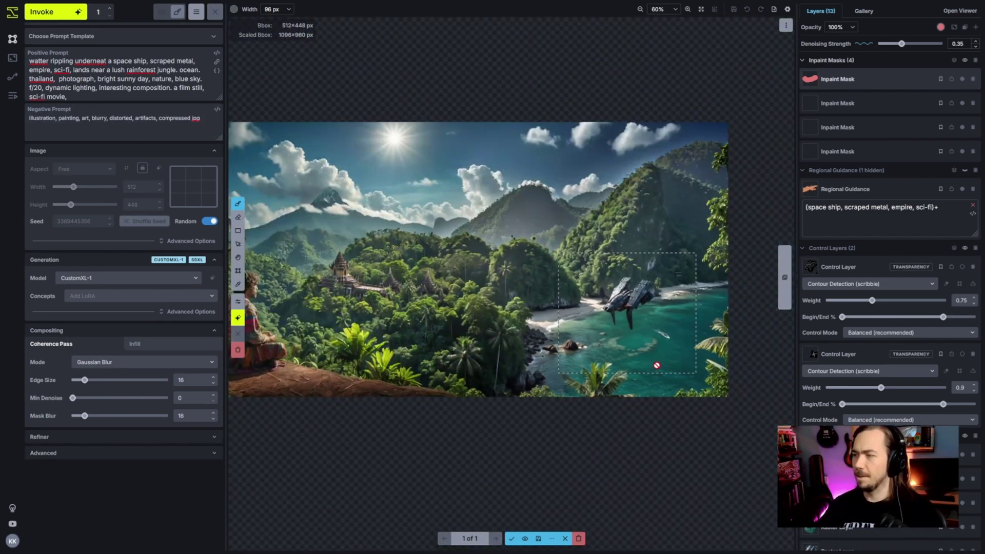
Step: Accept the generated rippling water beneath the spaceship
{"action": "left_click_drag", "start_coordinate": [657, 365], "coordinate": [603, 358]}
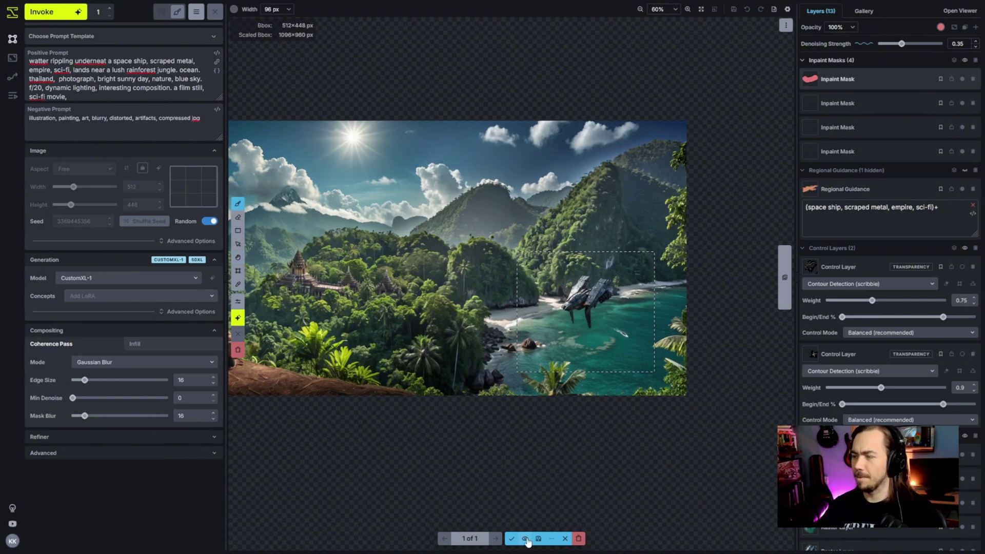
{"action": "left_click", "coordinate": [513, 539]}
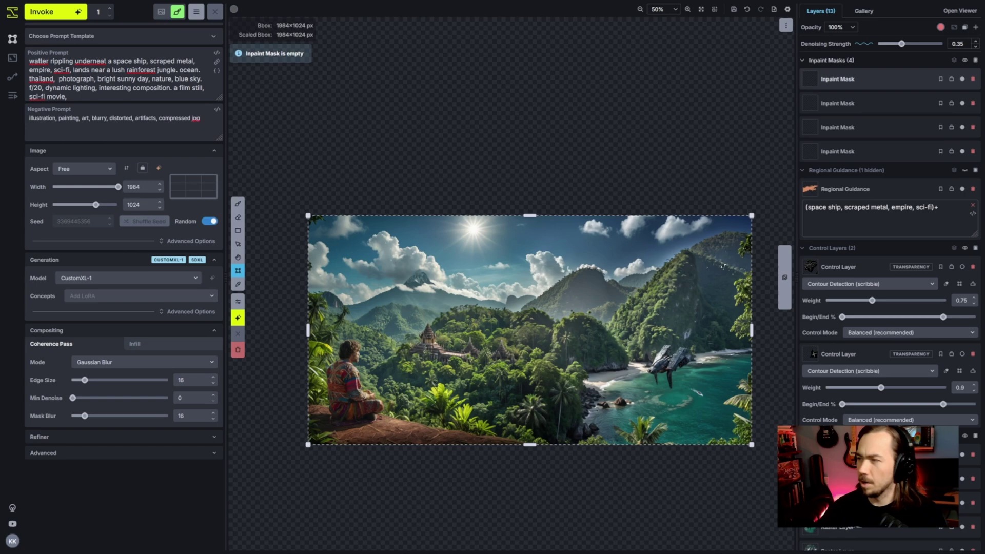
{"action": "scroll", "coordinate": [723, 266], "scroll_direction": "up", "scroll_amount": 2}
{"action": "scroll", "coordinate": [722, 308], "scroll_direction": "up", "scroll_amount": 2}
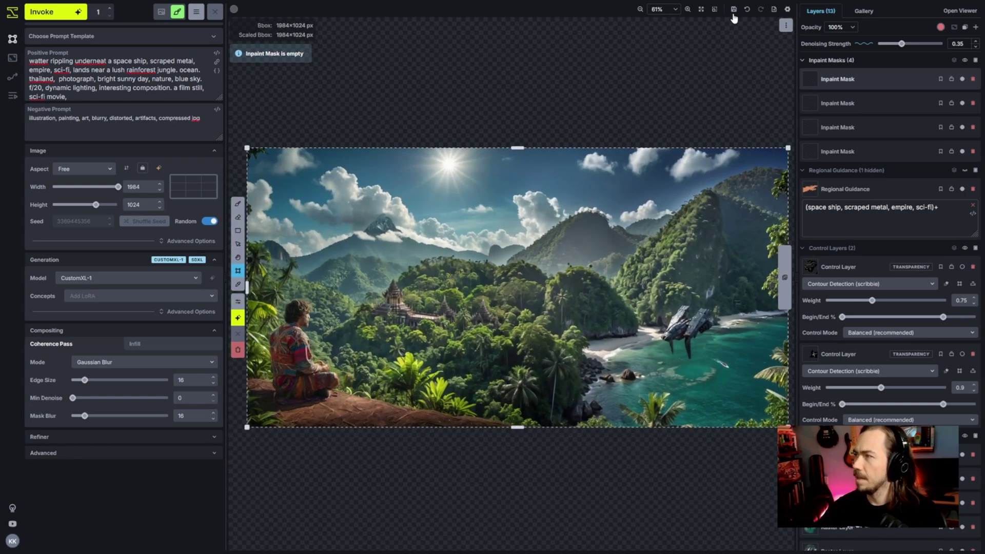